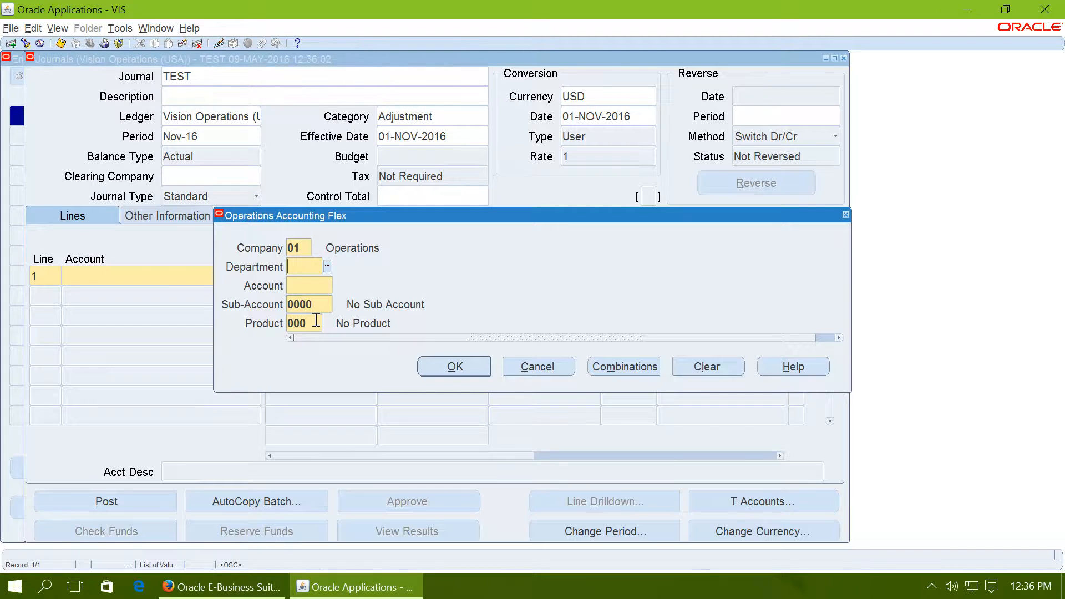
Step: Set journal line 1's department to 130 Computer Resources and its account to 5221 Sales Expense, filtering the accounts by Exp
{"action": "left_click", "coordinate": [316, 321]}
{"action": "double_click", "coordinate": [172, 218]}
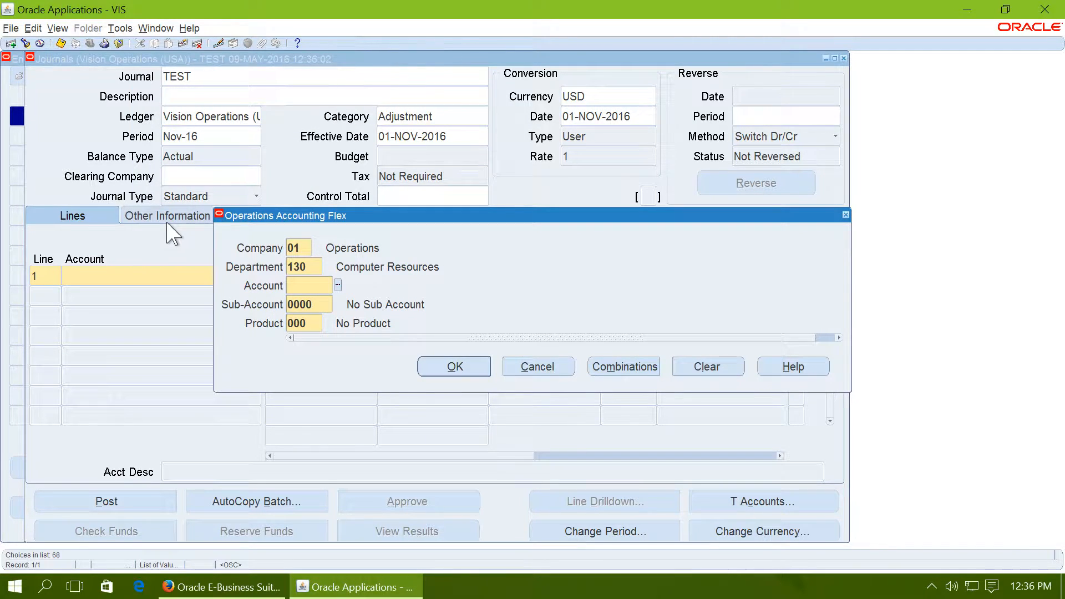
{"action": "left_click", "coordinate": [337, 285]}
{"action": "left_click", "coordinate": [206, 113]}
{"action": "type", "text": "Exp"}
{"action": "key", "text": "Return"}
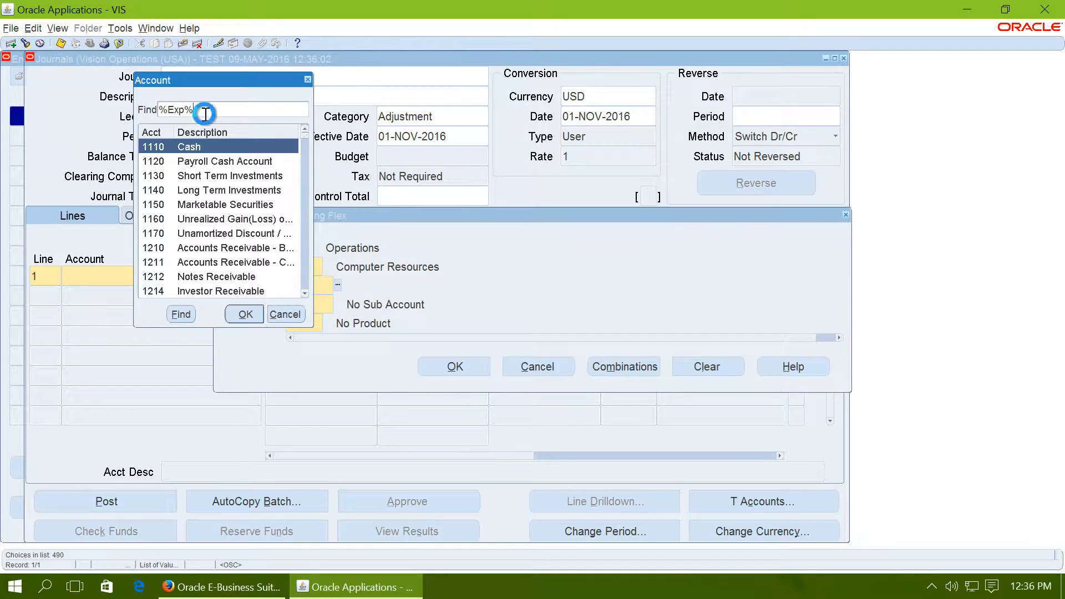
{"action": "double_click", "coordinate": [234, 206]}
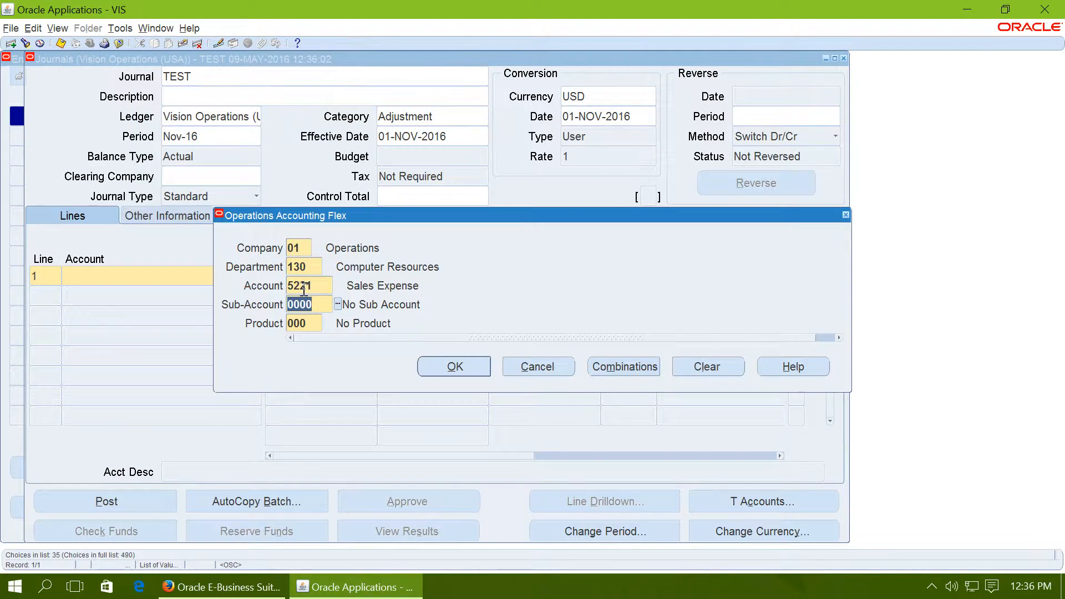
Step: Set the sub-account to 2105 Georgia and the product to 150 Other Computer in the accounting flexfield
{"action": "left_click", "coordinate": [338, 305]}
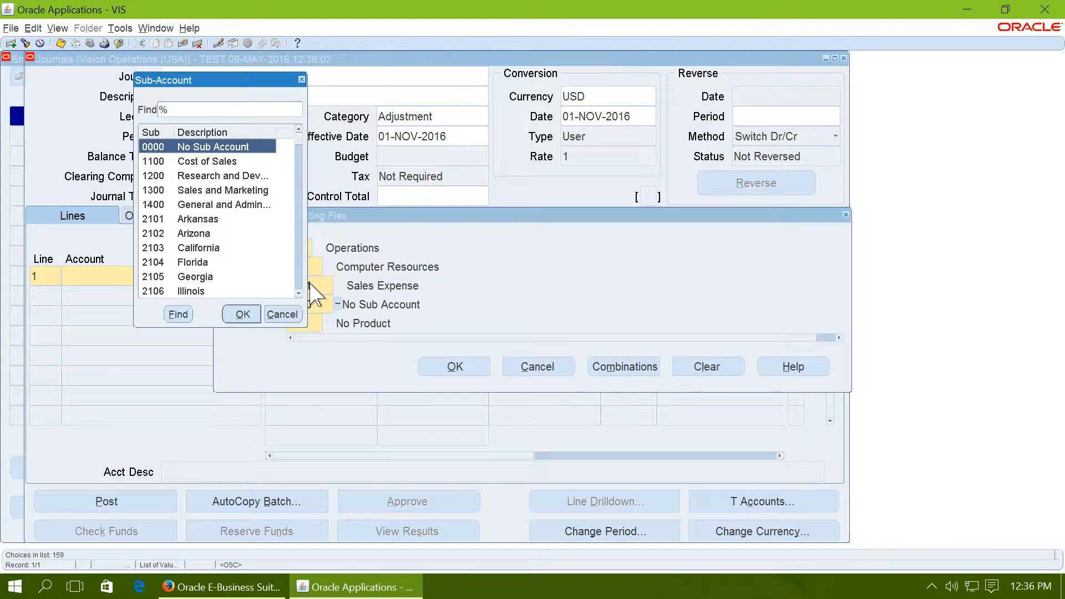
{"action": "double_click", "coordinate": [195, 277]}
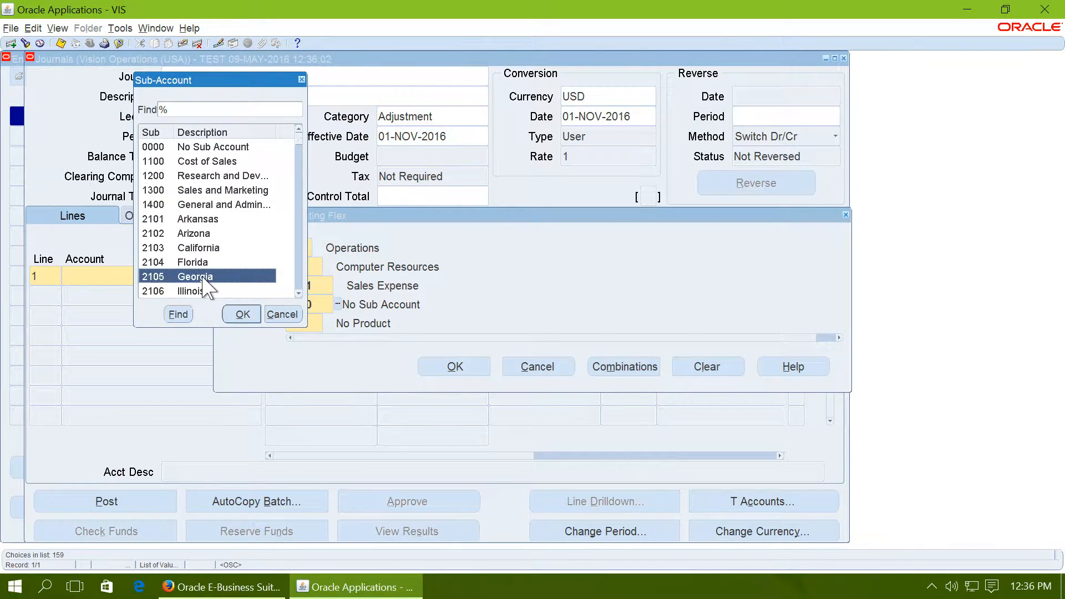
{"action": "left_click", "coordinate": [327, 323]}
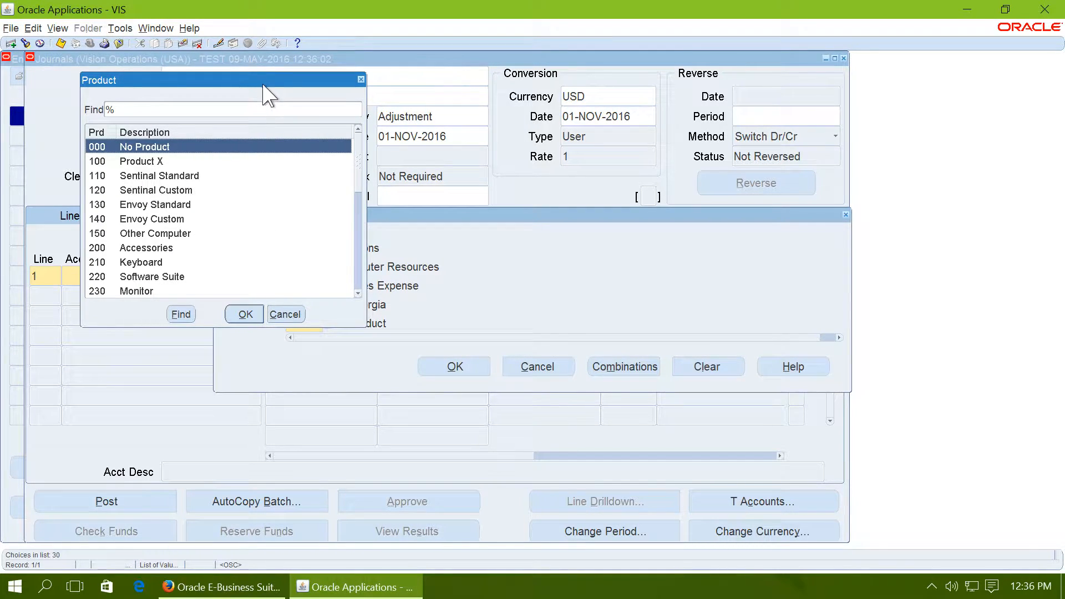
{"action": "left_click", "coordinate": [161, 233]}
{"action": "double_click", "coordinate": [160, 234]}
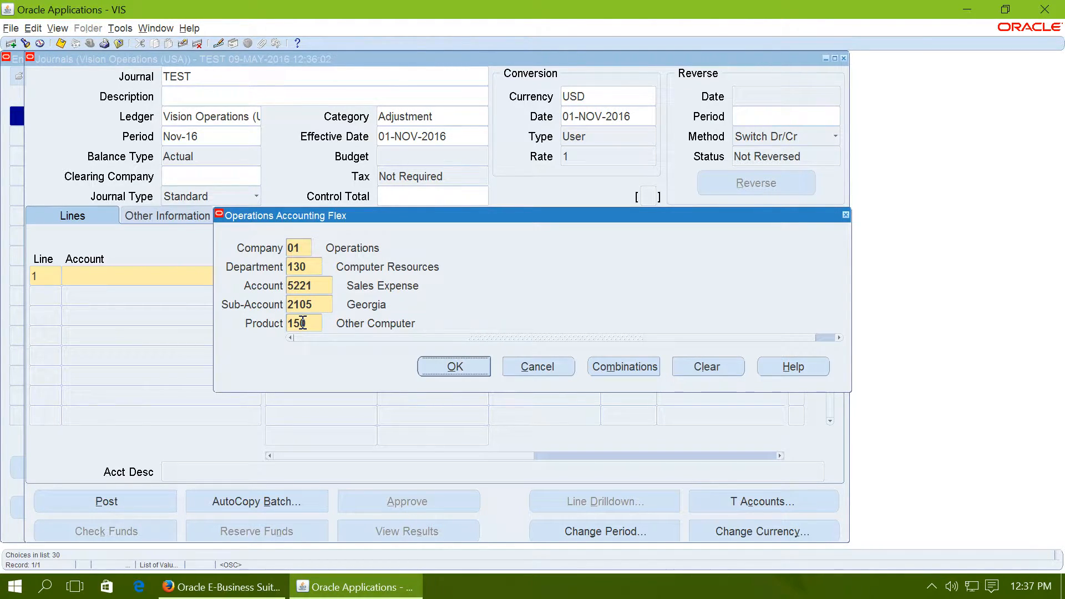
Step: Cancel the account combination for journal line 1 and close the journal windows to return to the Navigator
{"action": "left_click", "coordinate": [534, 366]}
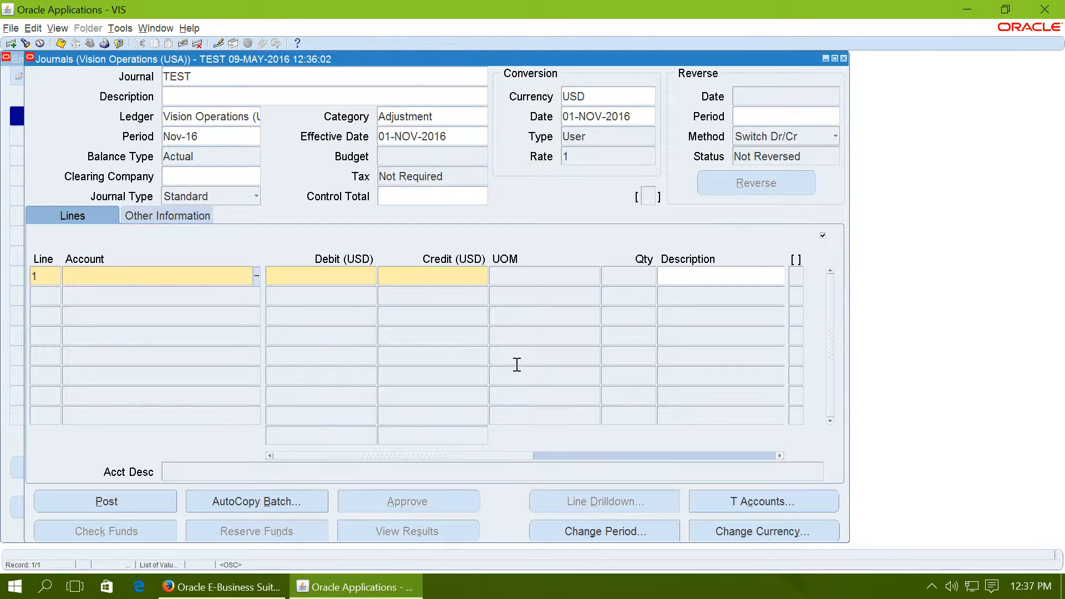
{"action": "left_click", "coordinate": [844, 59]}
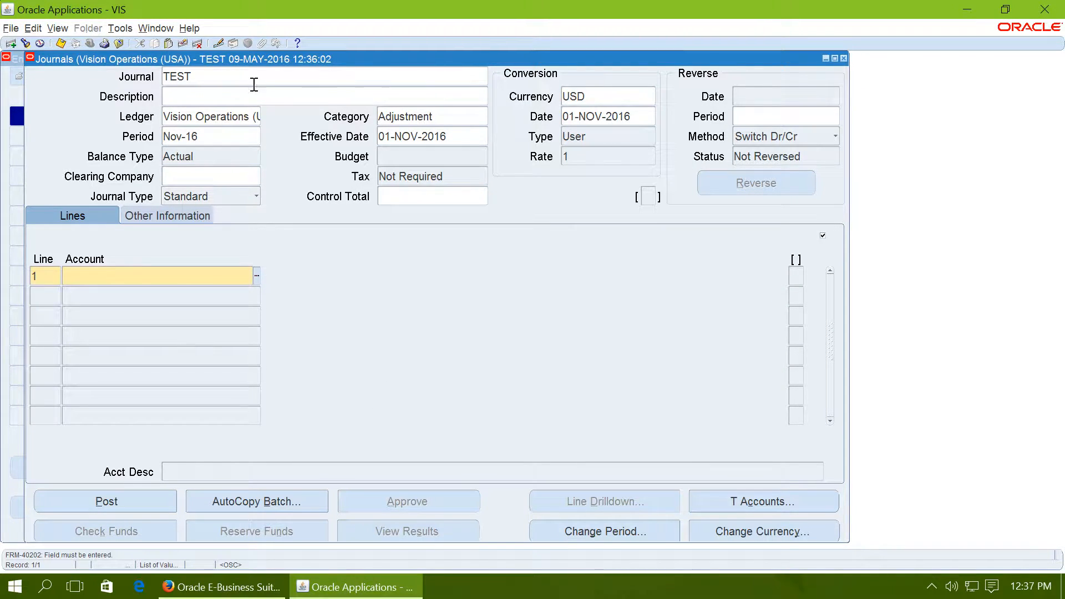
{"action": "left_click", "coordinate": [183, 44]}
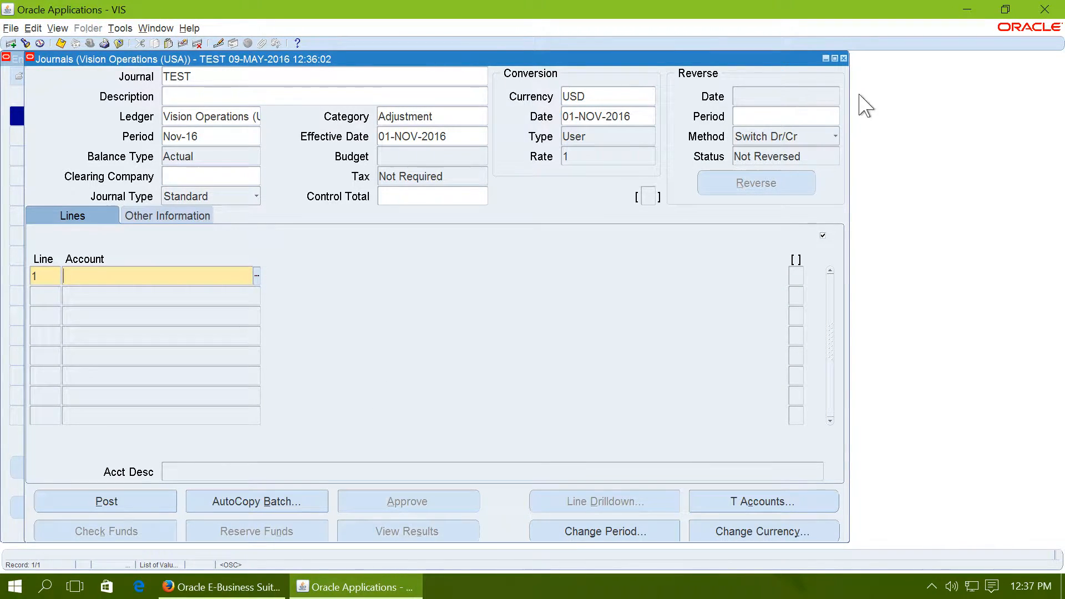
{"action": "left_click", "coordinate": [844, 58]}
{"action": "left_click", "coordinate": [820, 76]}
{"action": "left_click", "coordinate": [819, 58]}
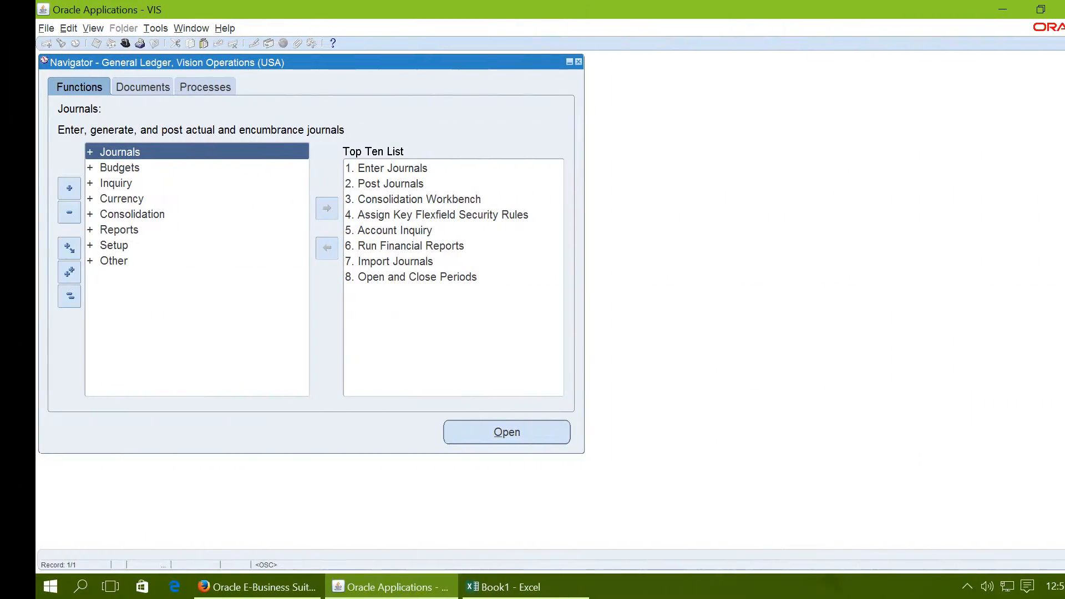
Step: Switch to the Book1 workbook in Excel and review the planned segment columns and the value sets row
{"action": "left_click", "coordinate": [468, 588]}
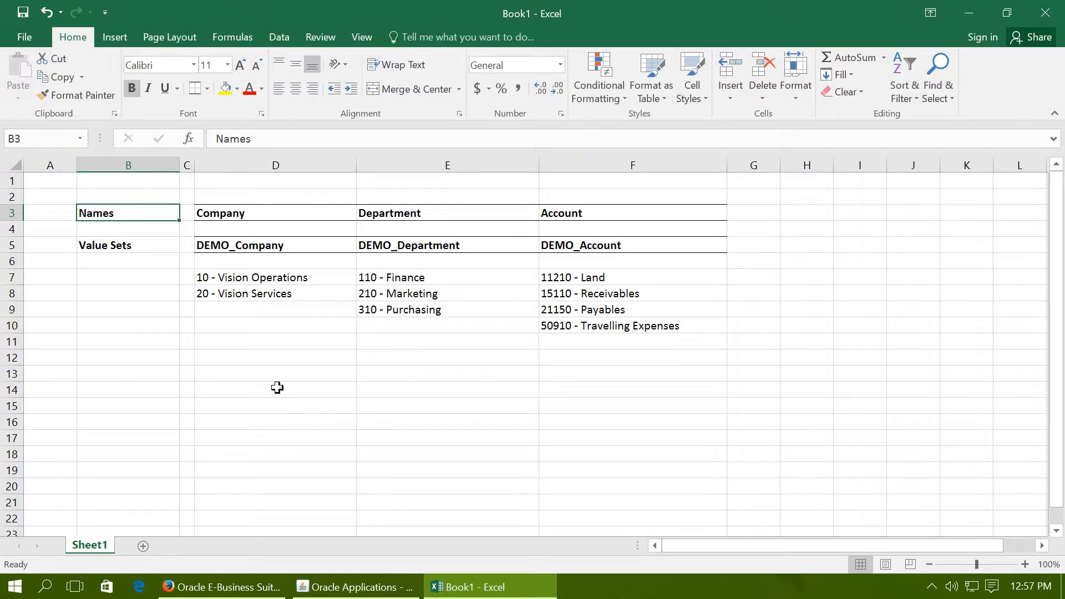
{"action": "left_click", "coordinate": [393, 166]}
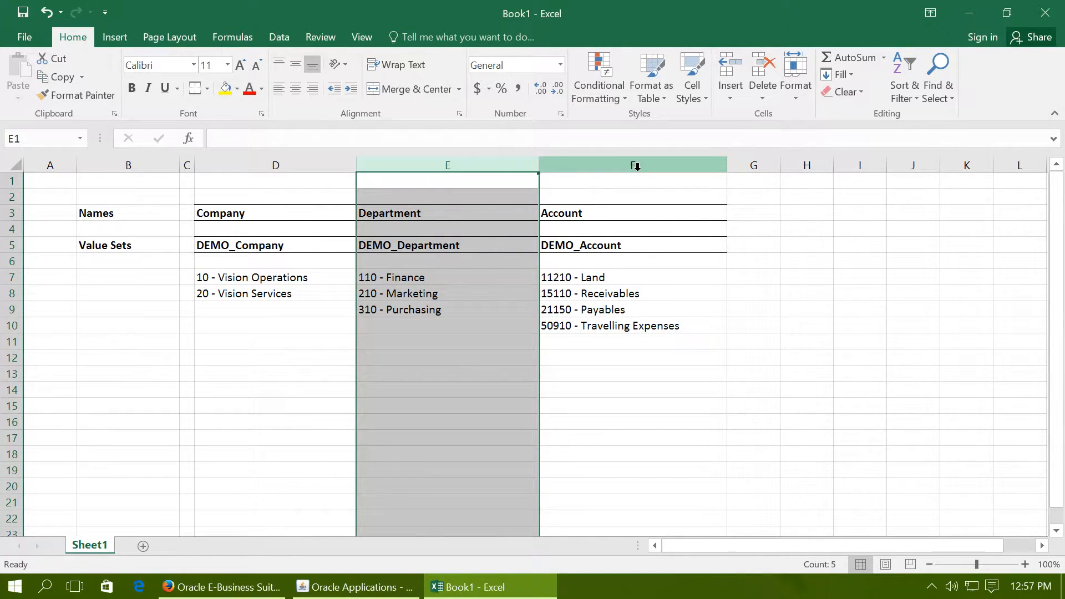
{"action": "left_click", "coordinate": [637, 165]}
{"action": "left_click", "coordinate": [373, 437]}
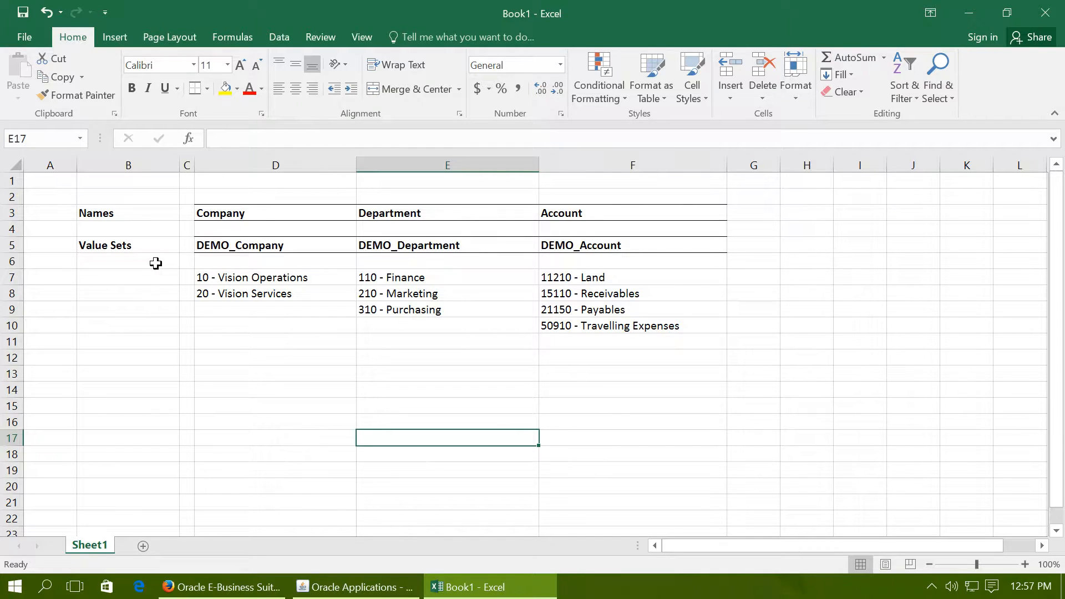
{"action": "left_click", "coordinate": [135, 247]}
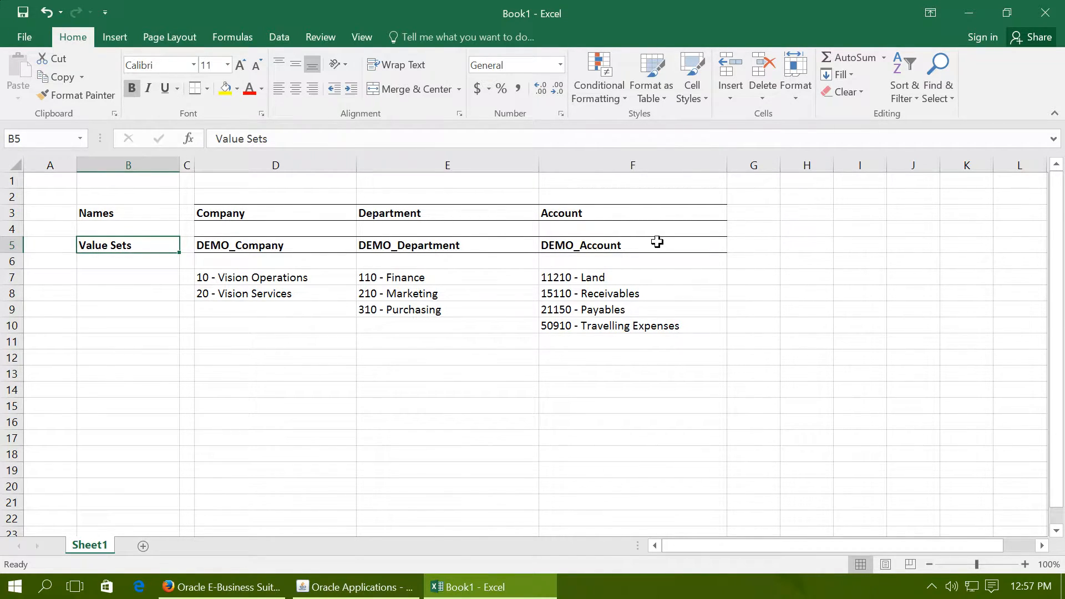
Step: Switch back to Oracle Applications and open the Value Sets form via Setup, Financials, Flexfields, Validation, Sets
{"action": "left_click", "coordinate": [352, 587]}
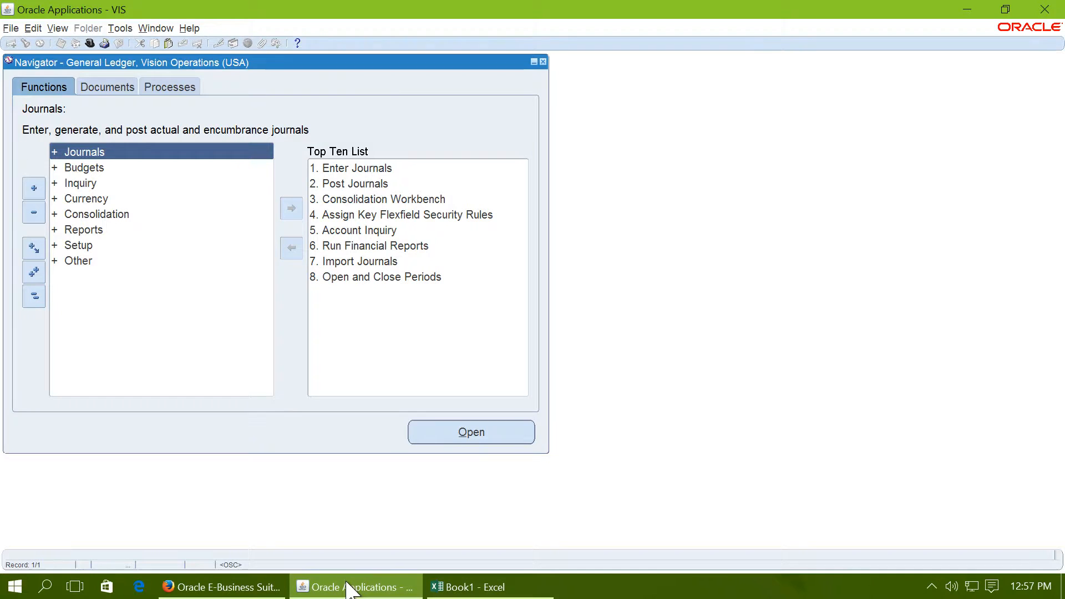
{"action": "double_click", "coordinate": [76, 245]}
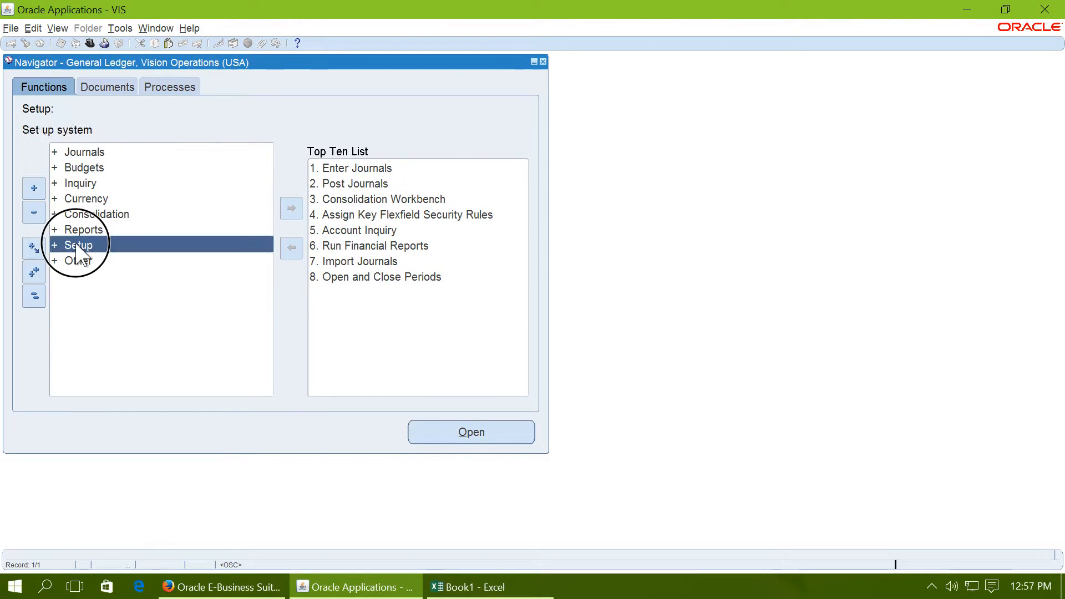
{"action": "double_click", "coordinate": [119, 261]}
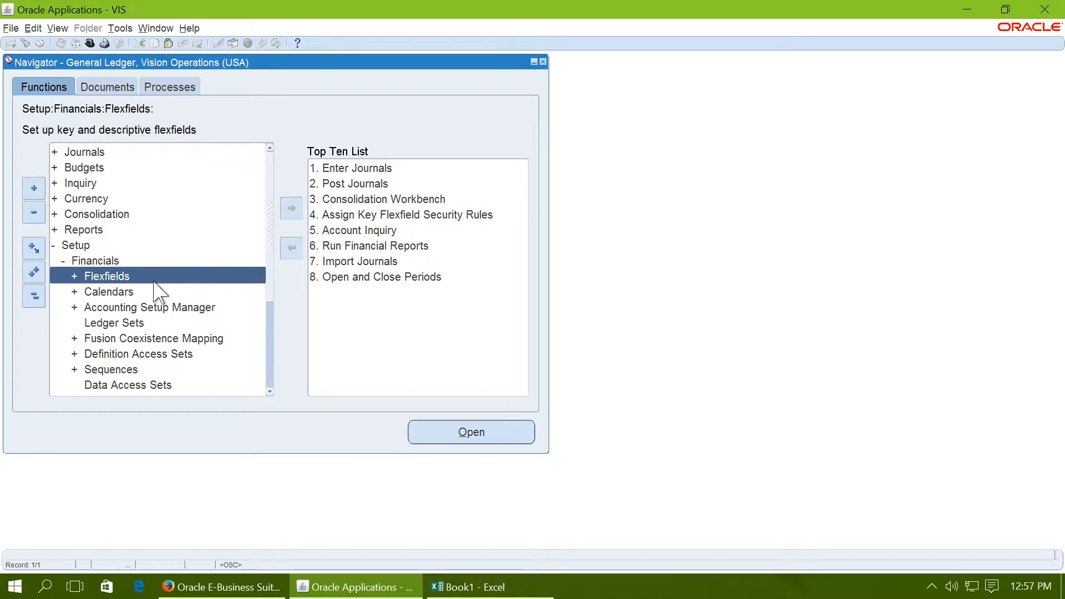
{"action": "double_click", "coordinate": [138, 276]}
{"action": "double_click", "coordinate": [160, 323]}
{"action": "double_click", "coordinate": [158, 336]}
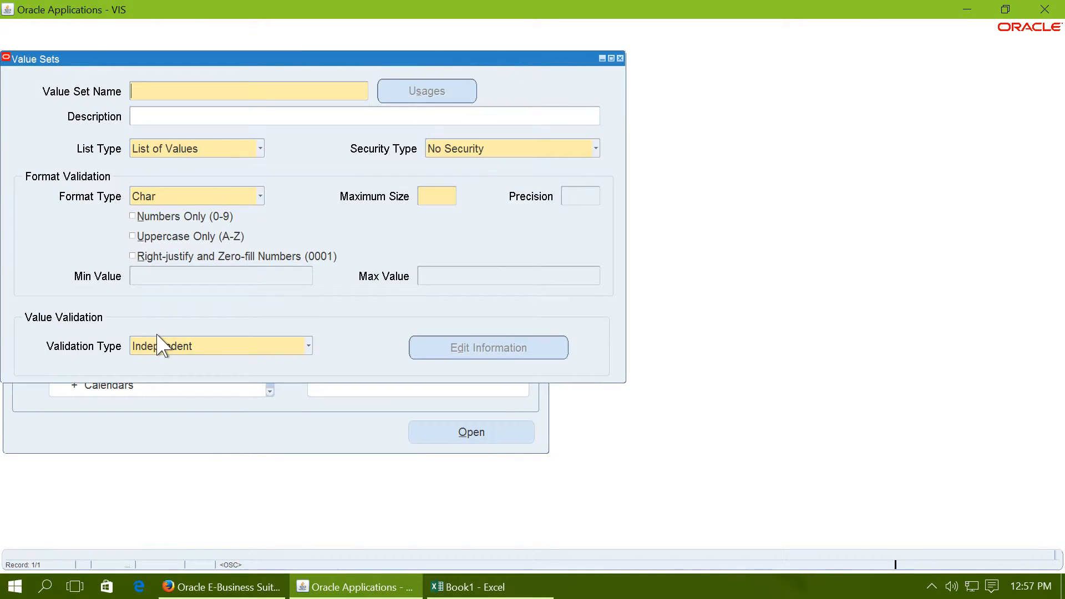
Step: Create and save the value set DEMO_Company with a maximum size of 2
{"action": "left_click_drag", "start_coordinate": [219, 59], "coordinate": [511, 150]}
{"action": "type", "text": "DEMO_Company"}
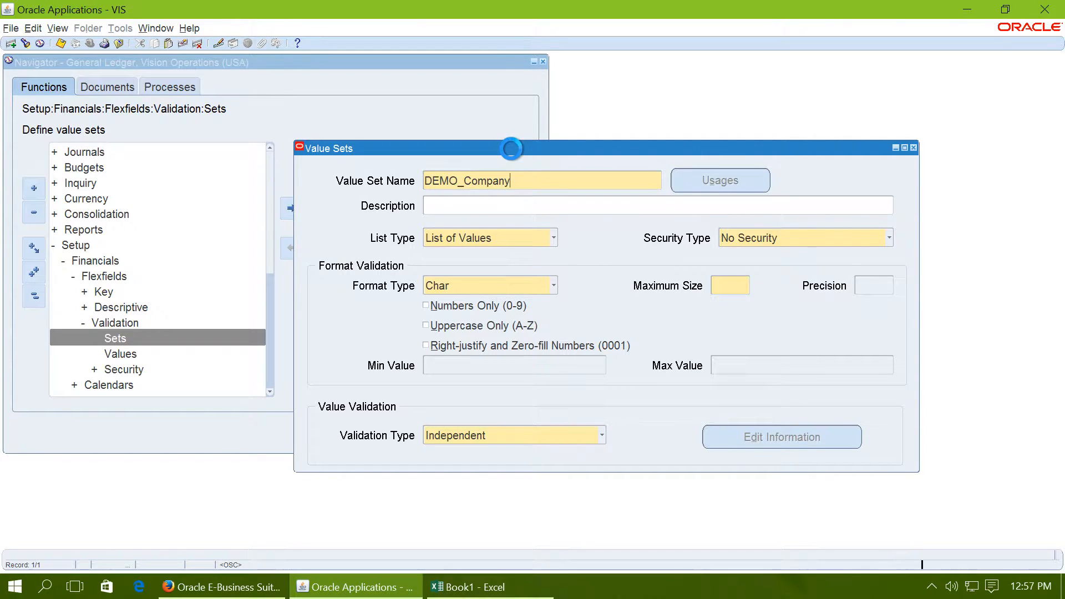
{"action": "key", "text": "Tab"}
{"action": "left_click", "coordinate": [716, 286]}
{"action": "type", "text": "2"}
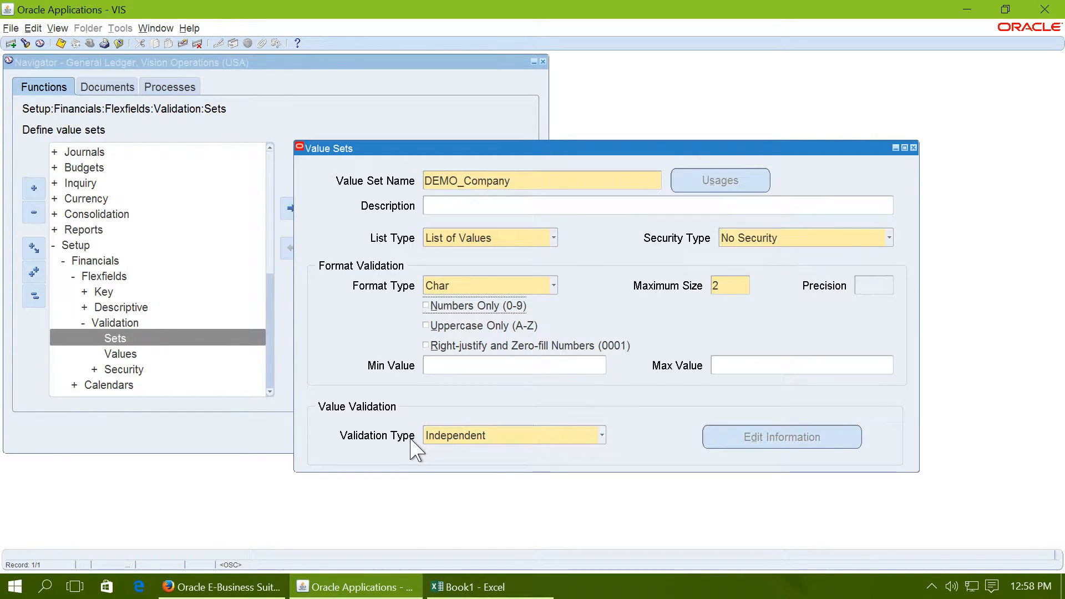
{"action": "left_click", "coordinate": [61, 44]}
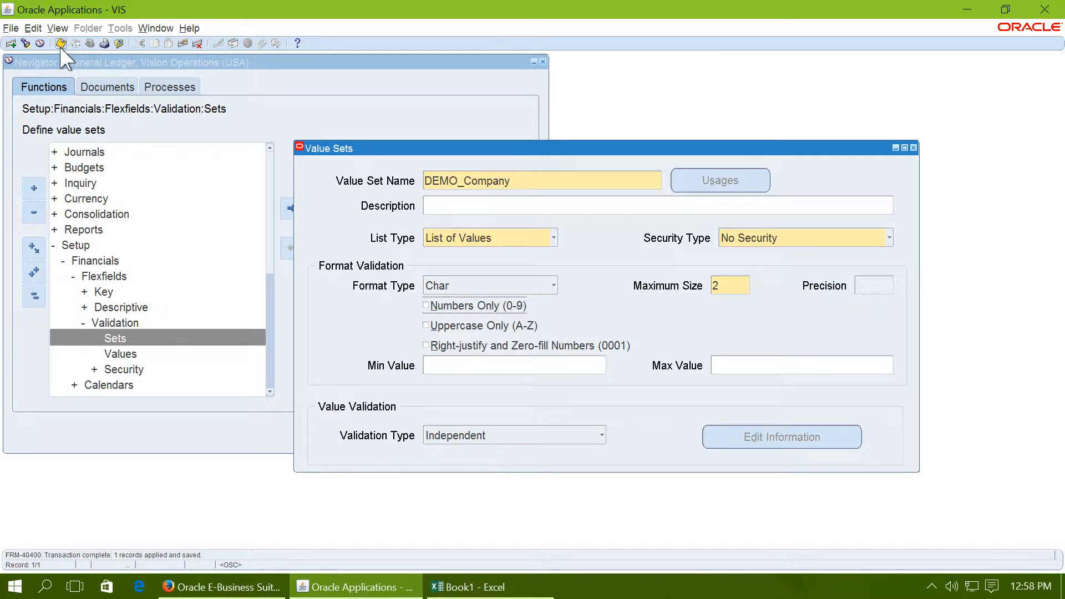
Step: Add and save a new value set DEMO_Department with a maximum size of 3
{"action": "left_click", "coordinate": [12, 45]}
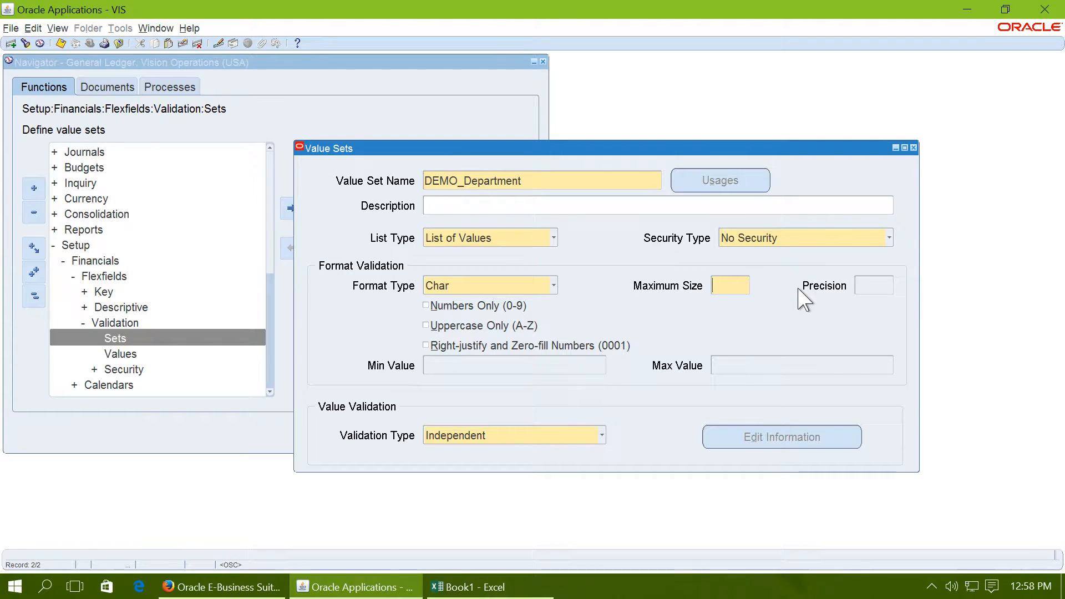
{"action": "key", "text": "Tab"}
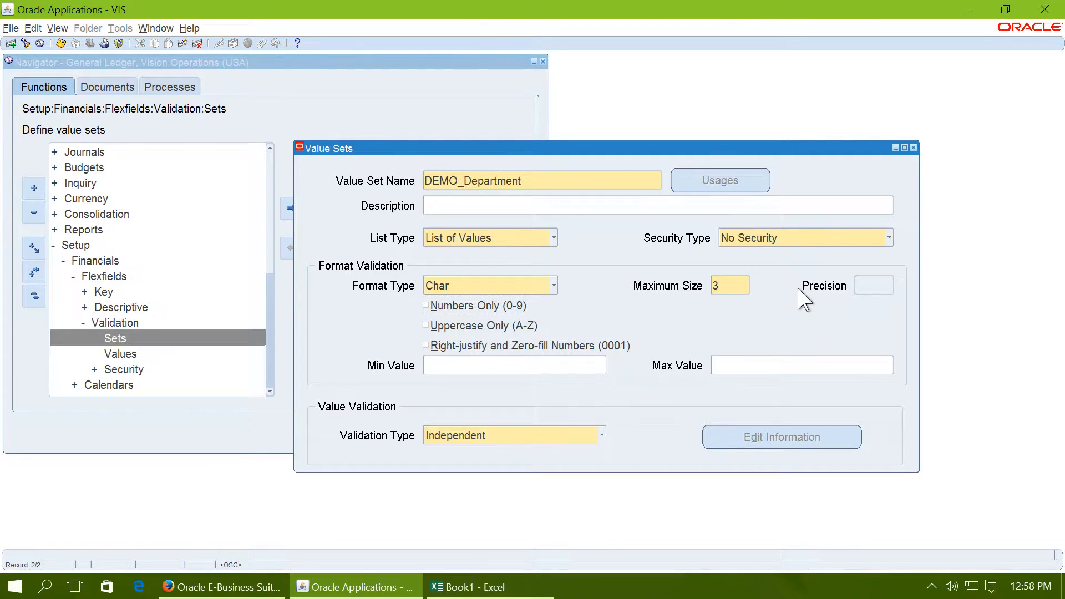
{"action": "left_click", "coordinate": [61, 44]}
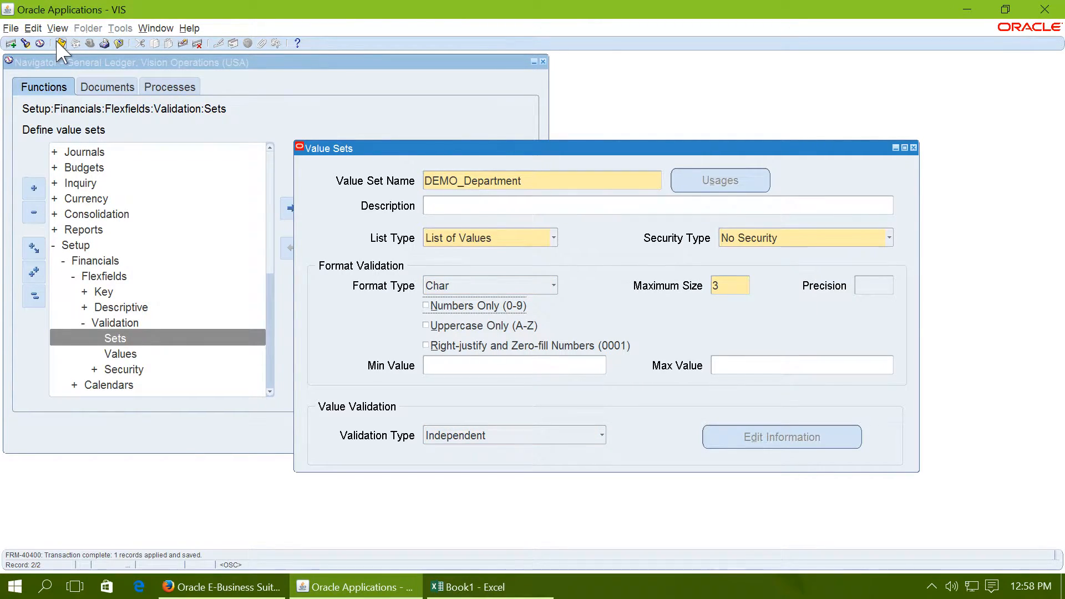
Step: Add and save a new value set DEMO_Account with a maximum size of 5, and close the Value Sets form
{"action": "left_click", "coordinate": [12, 44]}
{"action": "type", "text": "DEMO_Account"}
{"action": "key", "text": "Tab"}
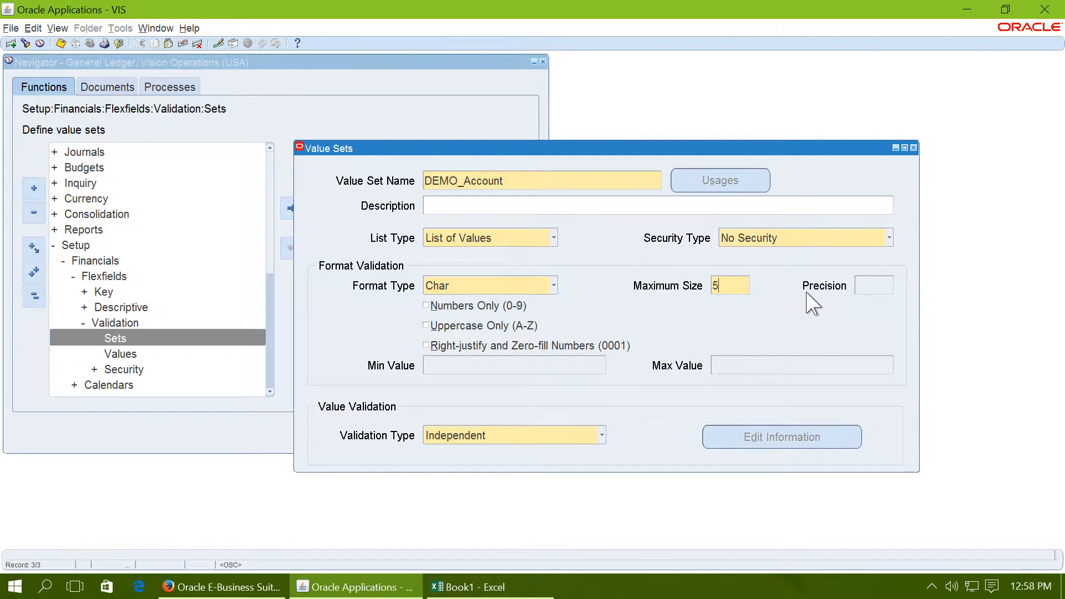
{"action": "left_click", "coordinate": [60, 43]}
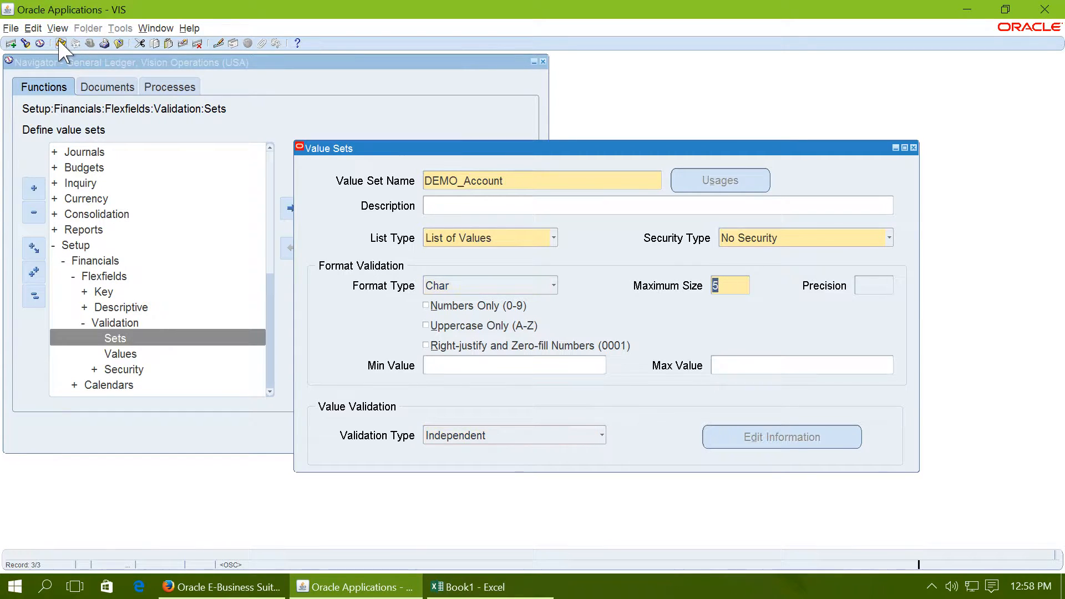
{"action": "left_click", "coordinate": [914, 147]}
{"action": "key", "text": "super+Tab"}
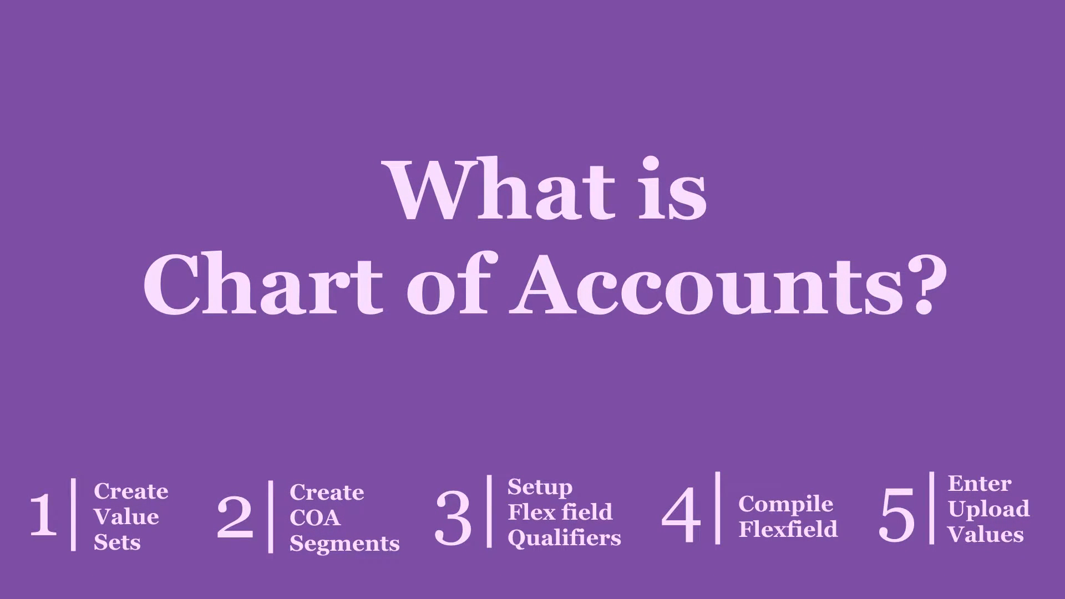
{"action": "left_click", "coordinate": [914, 147]}
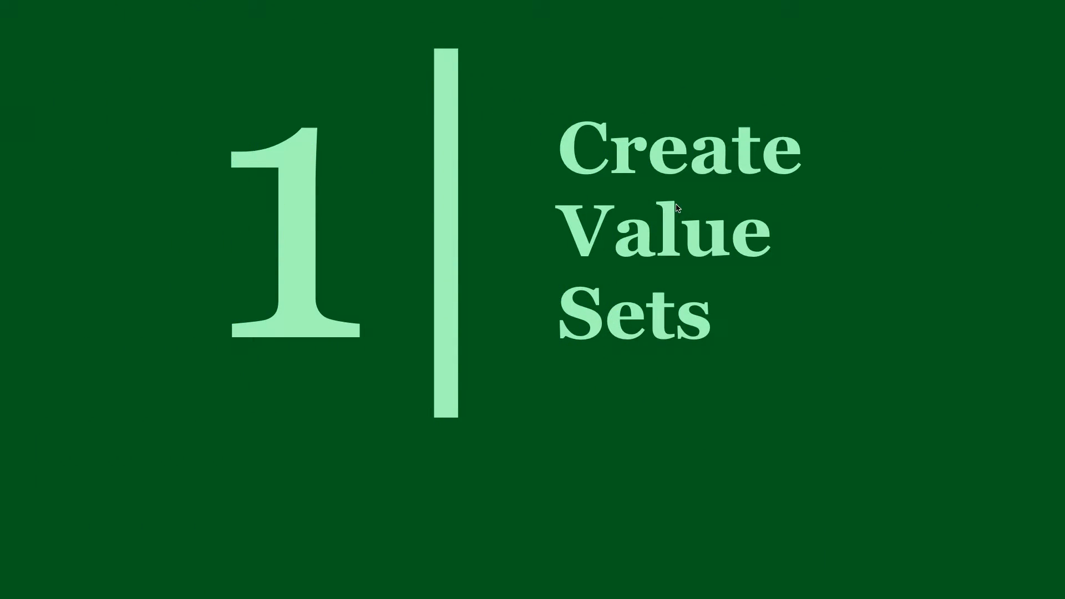
{"action": "left_click", "coordinate": [785, 268]}
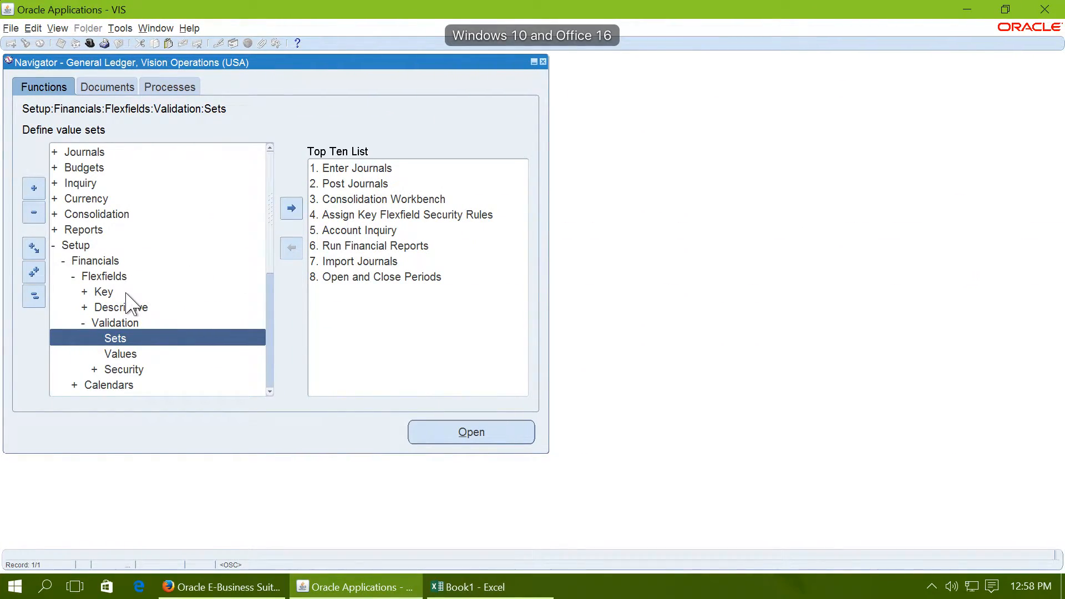
Step: Open the Key Flexfield Segments form under Flexfields, Key, and move its window clear of the Navigator's function list
{"action": "double_click", "coordinate": [124, 290]}
{"action": "left_click", "coordinate": [146, 307]}
{"action": "double_click", "coordinate": [149, 308]}
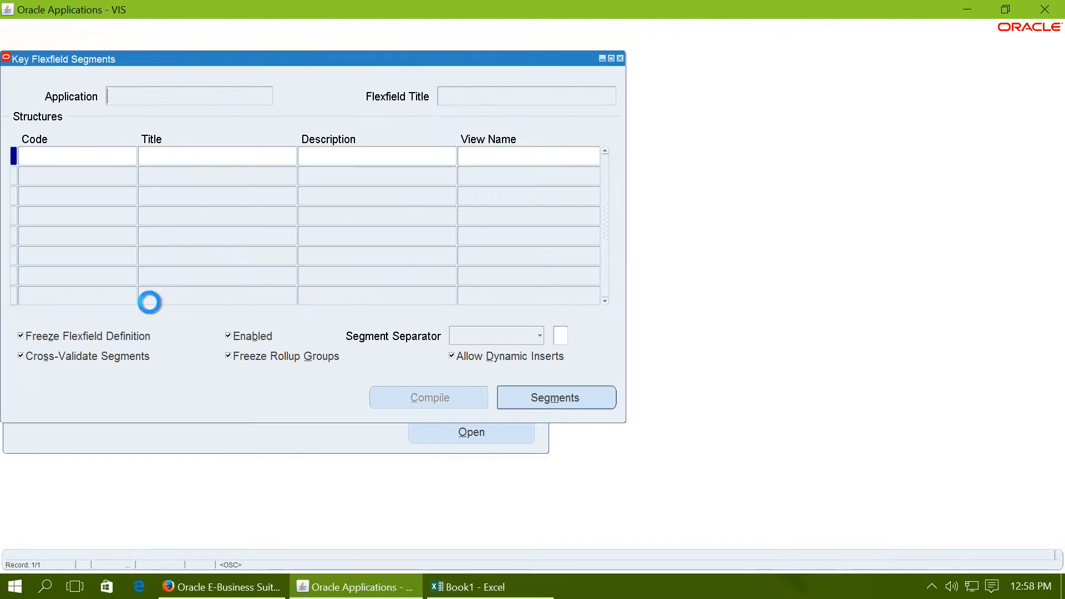
{"action": "left_click_drag", "start_coordinate": [109, 60], "coordinate": [416, 134]}
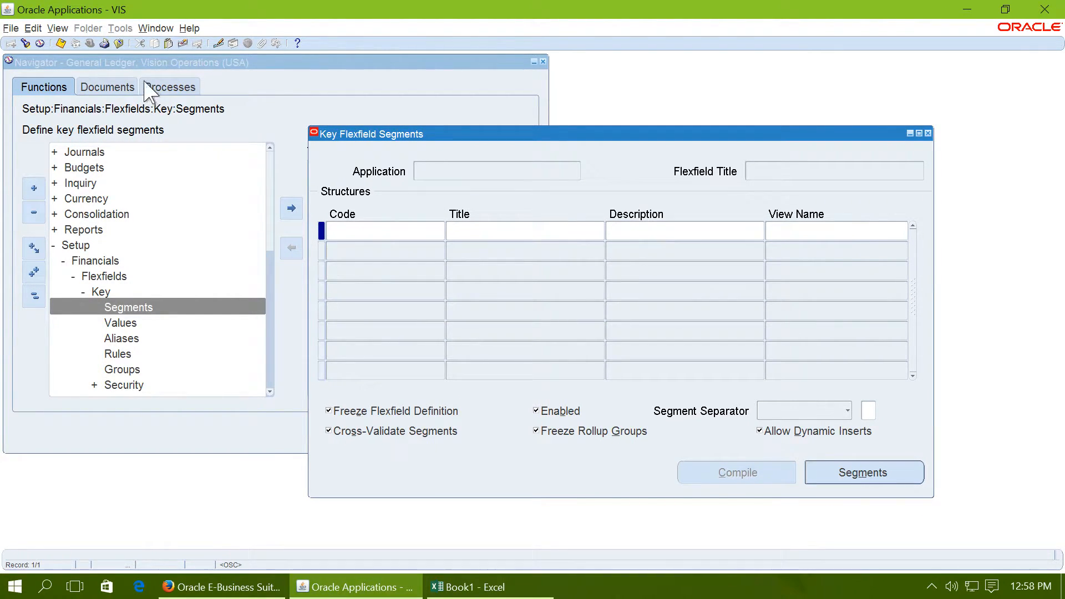
Step: Find the General Ledger application's Accounting Flexfield and select the first structure in its list
{"action": "left_click", "coordinate": [26, 43]}
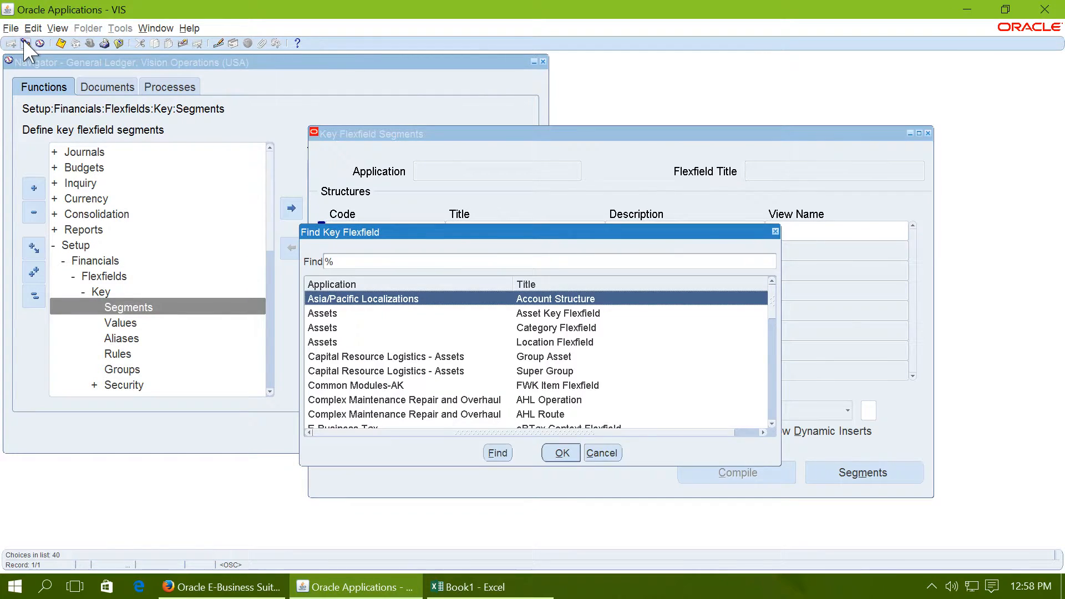
{"action": "type", "text": "general Ledger"}
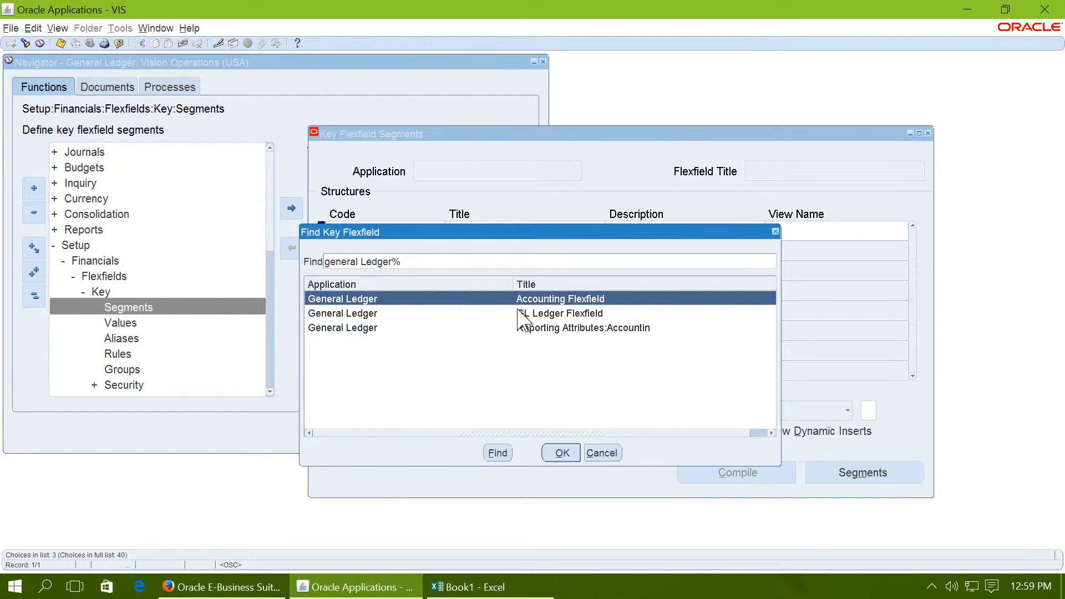
{"action": "double_click", "coordinate": [549, 299]}
{"action": "left_click", "coordinate": [365, 229]}
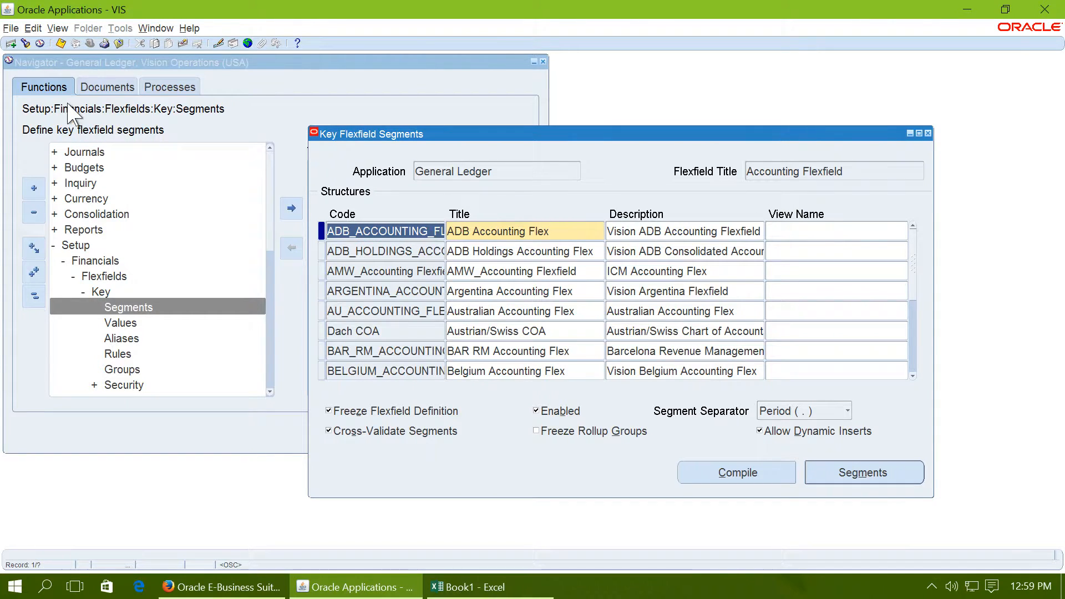
Step: Add a new Accounting Flexfield structure with code and title DEMO_COA and open its segments summary
{"action": "left_click", "coordinate": [11, 44]}
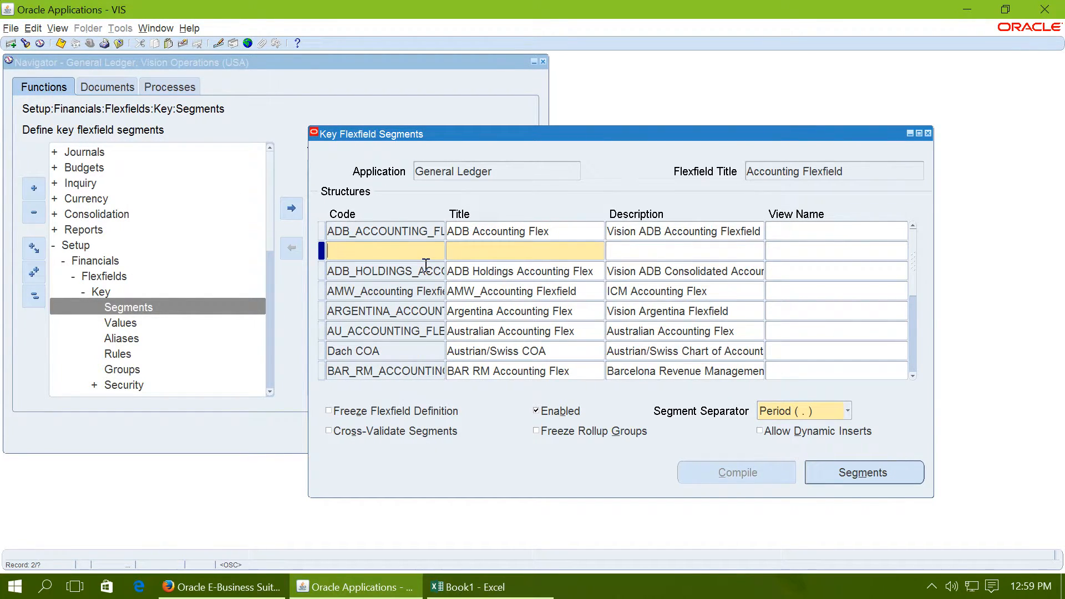
{"action": "type", "text": "DEMO_COA"}
{"action": "key", "text": "Tab"}
{"action": "left_click", "coordinate": [841, 473]}
Step: Define segment number 1 with the name and window prompt Company, stored in column SEGMENT1
{"action": "type", "text": "1"}
{"action": "key", "text": "Tab"}
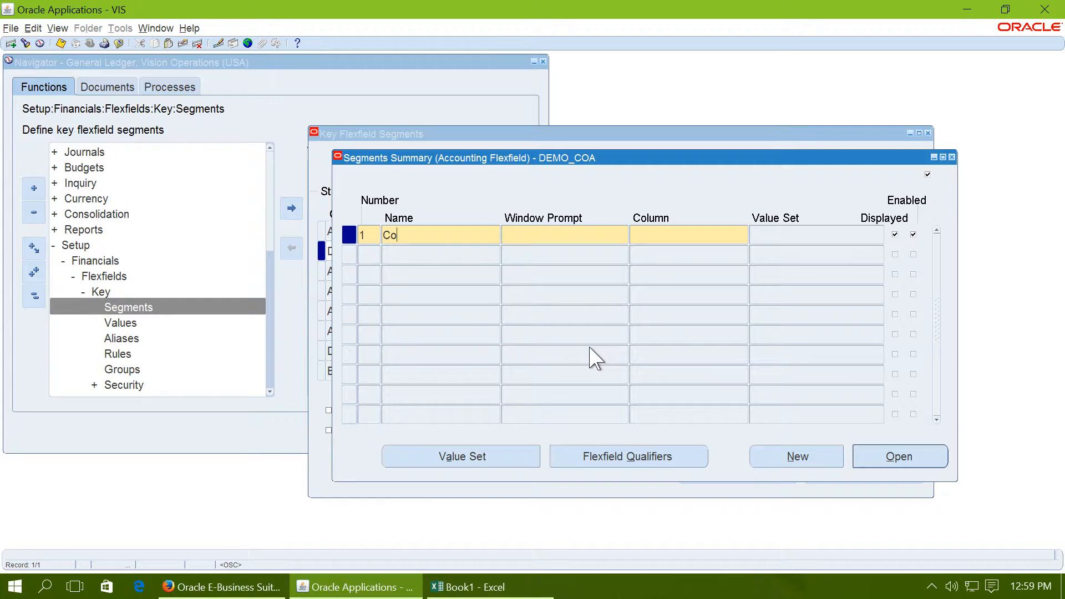
{"action": "type", "text": "Company"}
{"action": "key", "text": "Tab"}
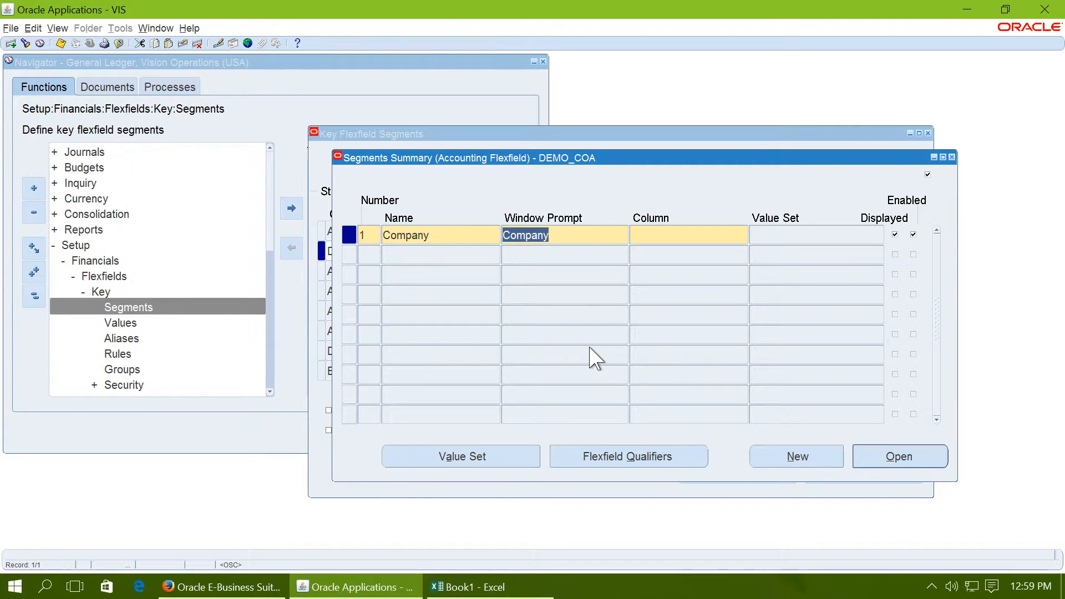
{"action": "key", "text": "Tab"}
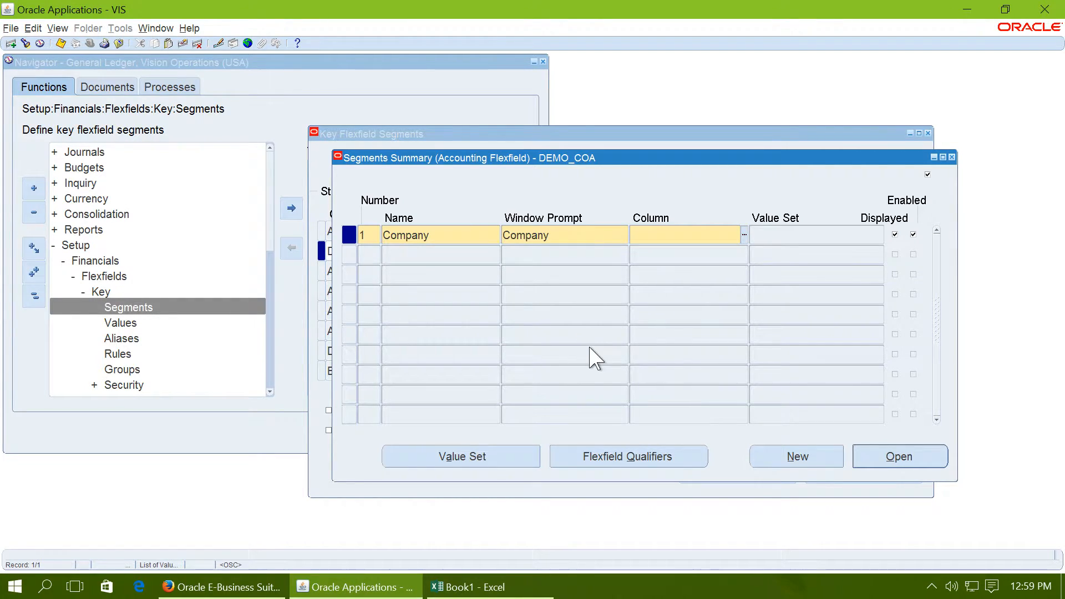
{"action": "left_click", "coordinate": [744, 235]}
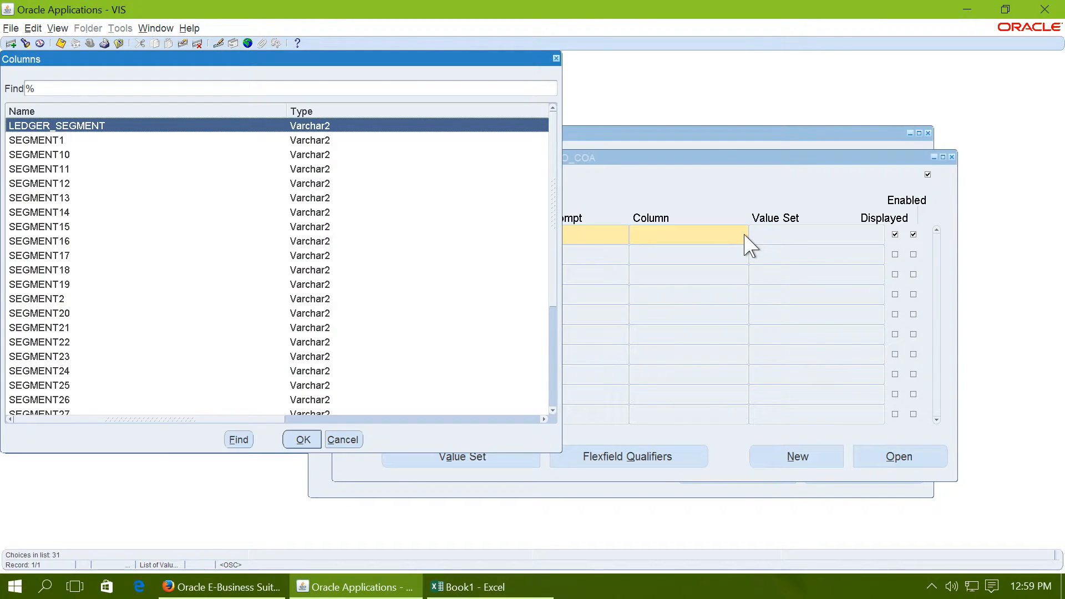
{"action": "left_click", "coordinate": [53, 143]}
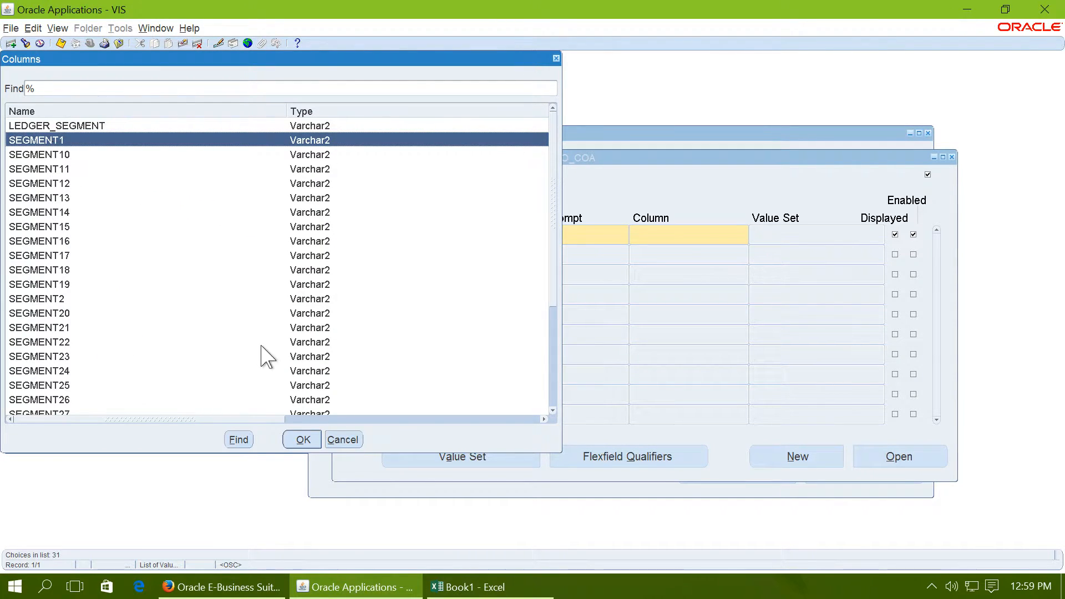
{"action": "left_click", "coordinate": [302, 440]}
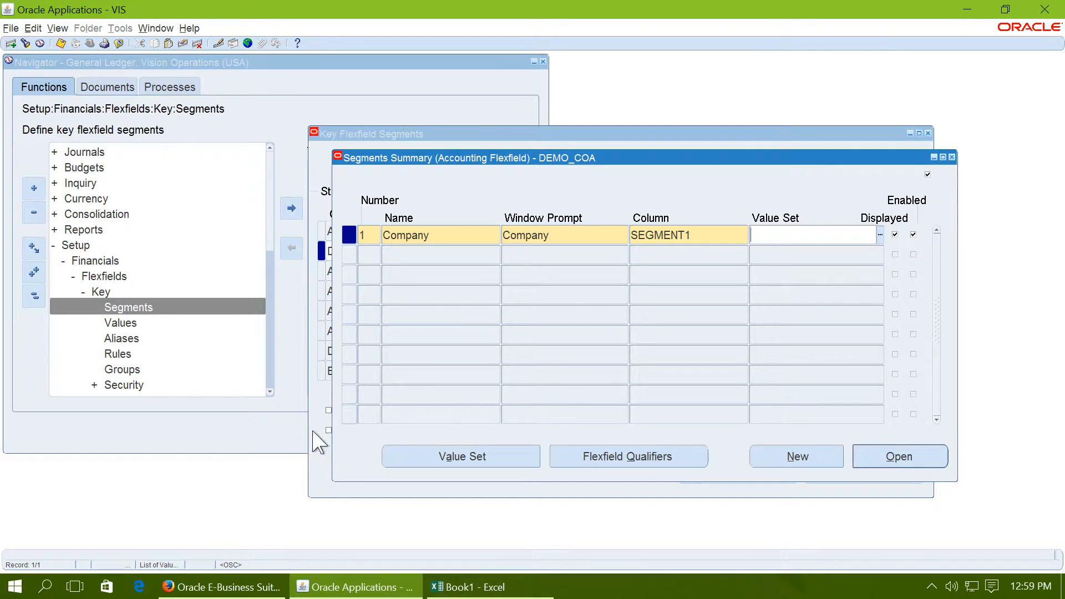
Step: Find the DEMO value sets, assign DEMO_Company to the Company segment and accept the row
{"action": "left_click", "coordinate": [881, 235]}
{"action": "type", "text": "DEMO%"}
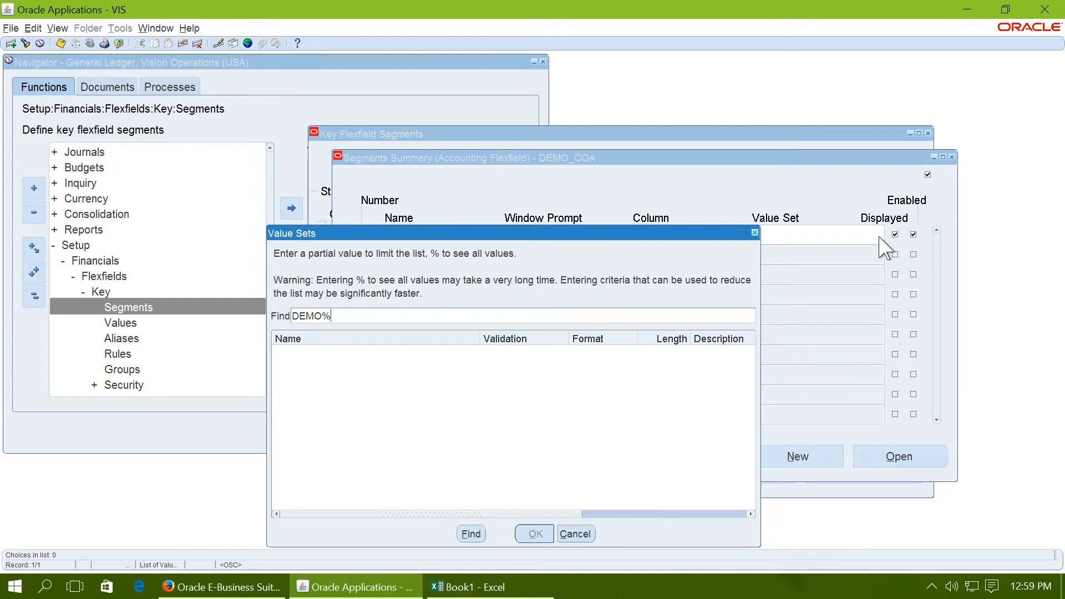
{"action": "key", "text": "Return"}
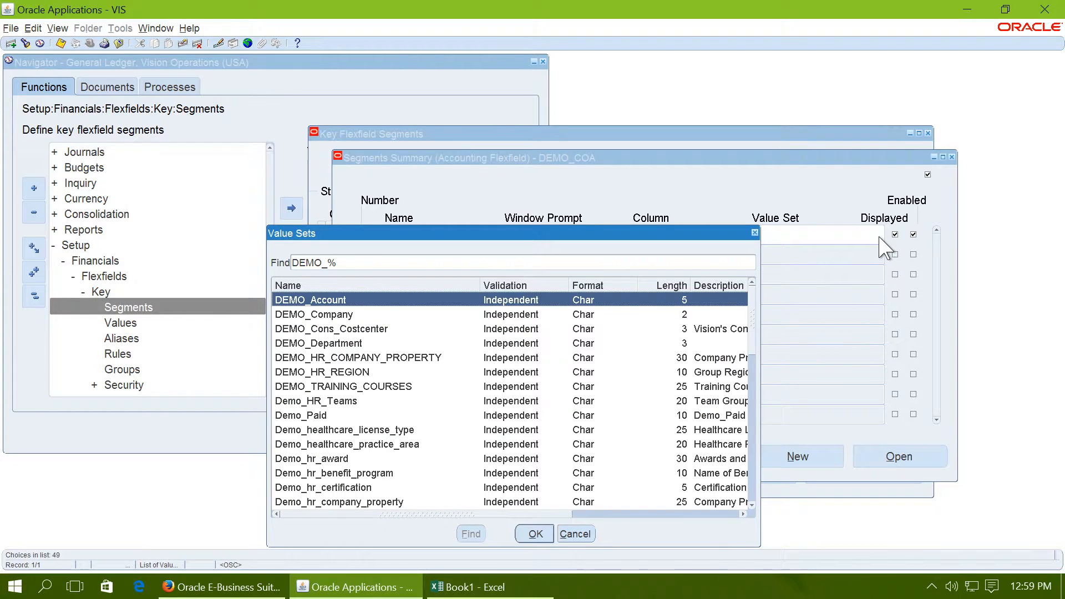
{"action": "left_click", "coordinate": [337, 315]}
{"action": "left_click", "coordinate": [337, 314]}
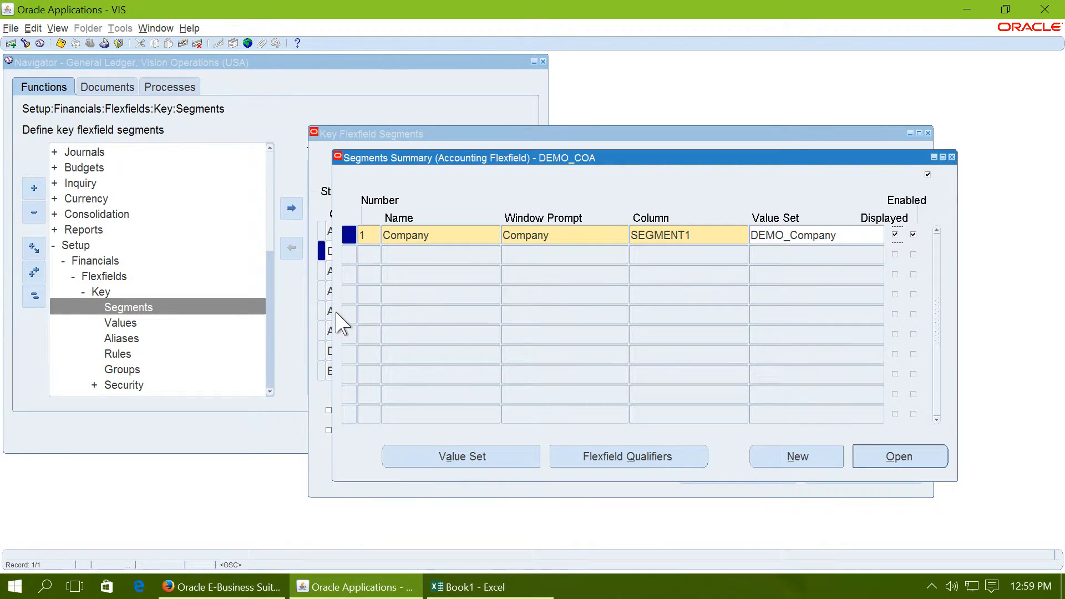
{"action": "left_click", "coordinate": [365, 253]}
{"action": "left_click", "coordinate": [597, 340]}
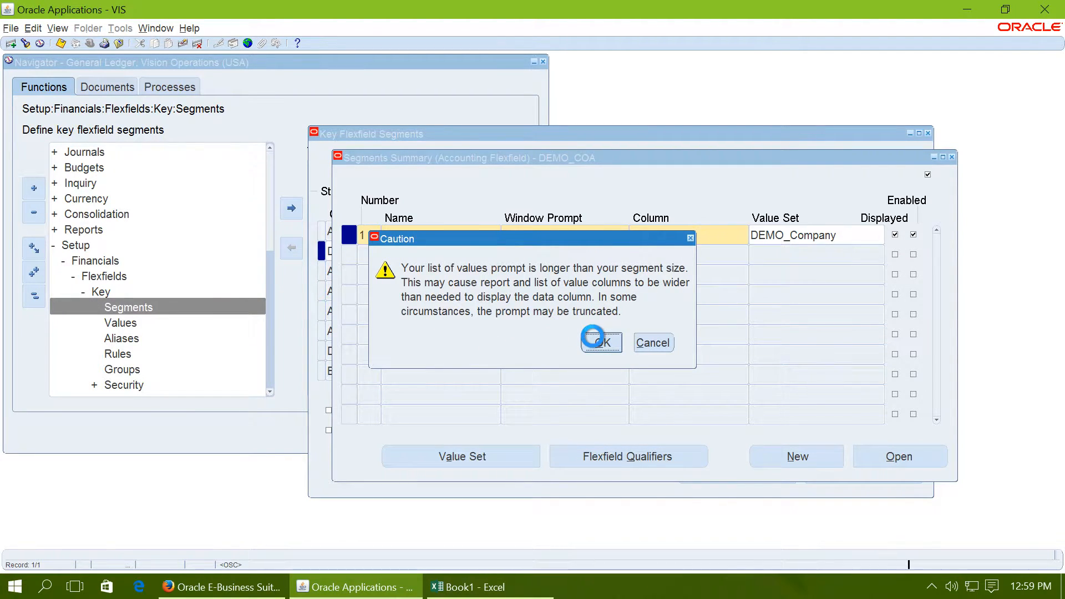
Step: Define segment number 2 with the name and window prompt Department, stored in column SEGMENT2
{"action": "key", "text": "Tab"}
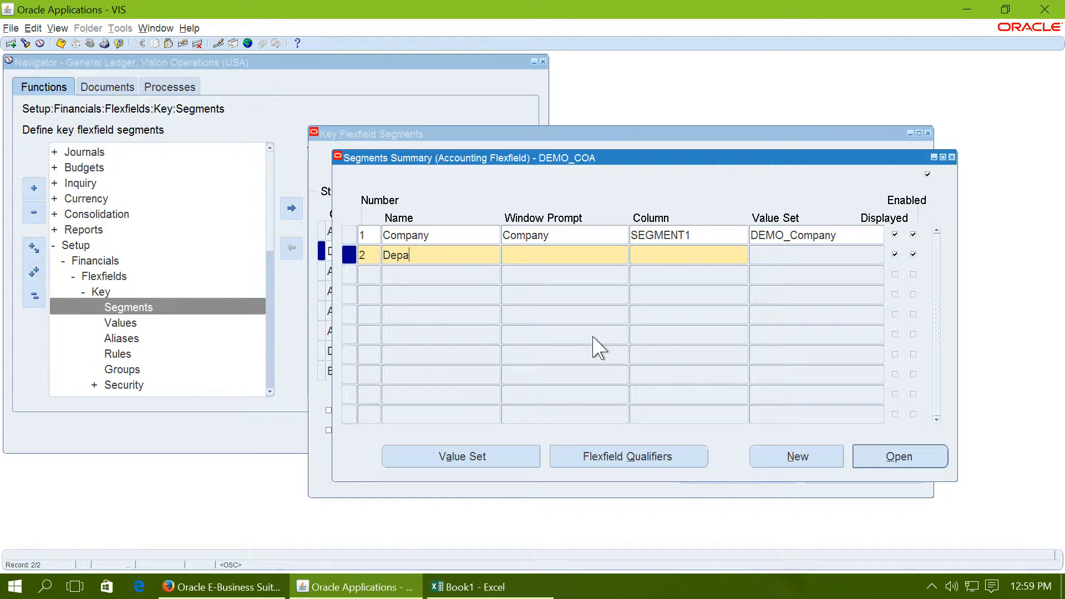
{"action": "key", "text": "Tab"}
{"action": "key", "text": "Tab"}
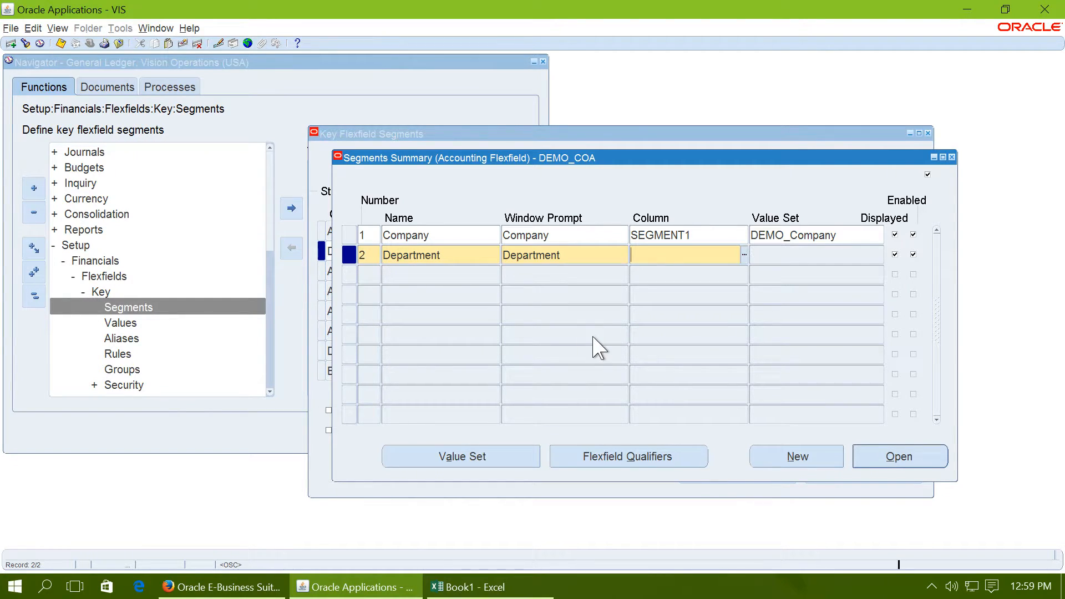
{"action": "type", "text": "SEGMENT2"}
{"action": "key", "text": "Tab"}
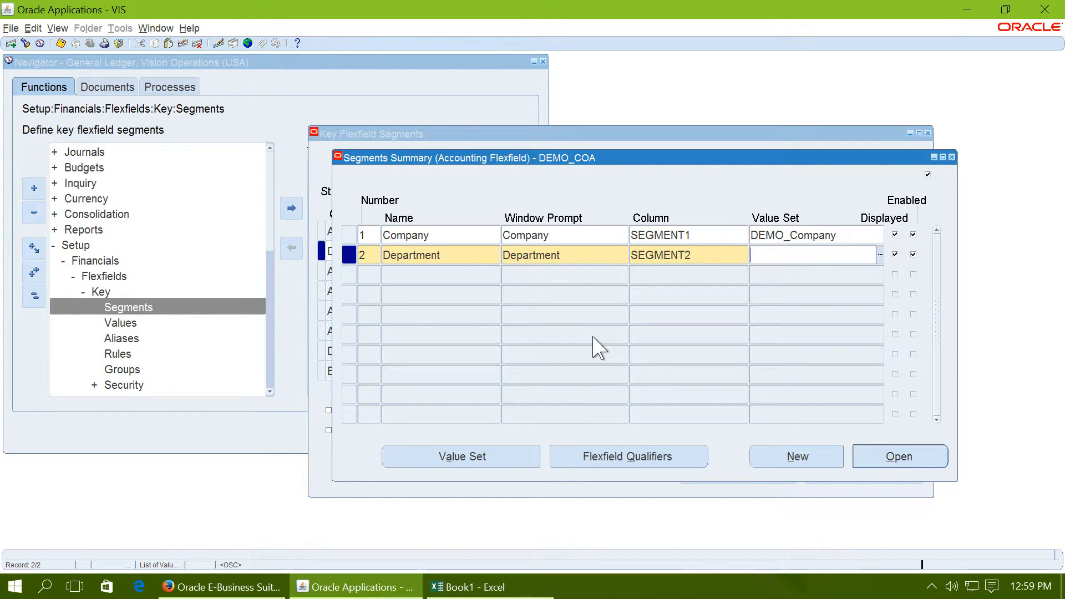
Step: Assign the value set DEMO_Department to the Department segment and accept the row
{"action": "left_click", "coordinate": [880, 258]}
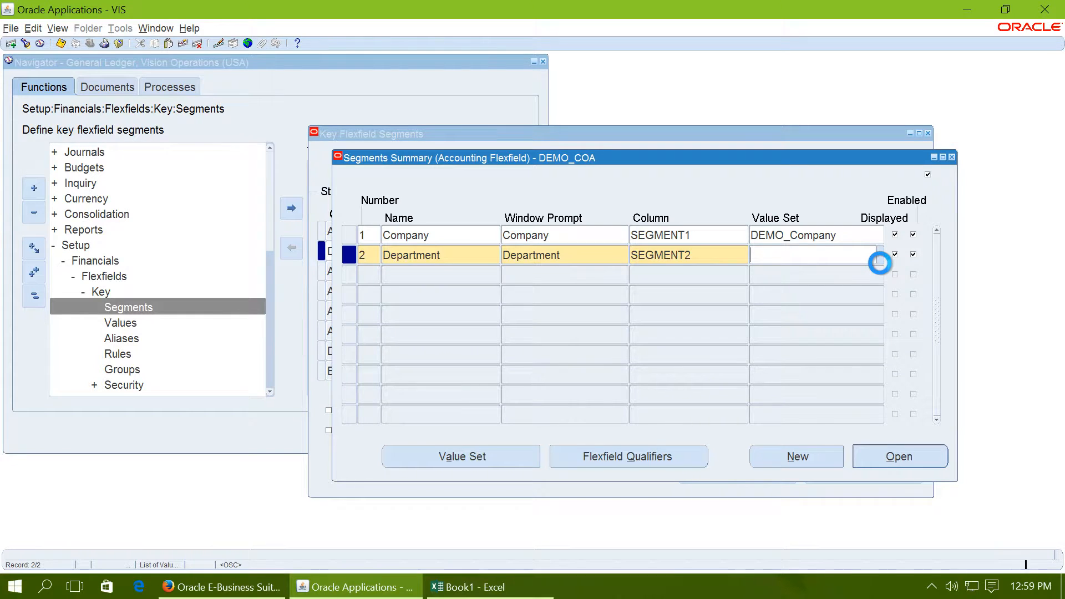
{"action": "type", "text": "DEMO%Dep%"}
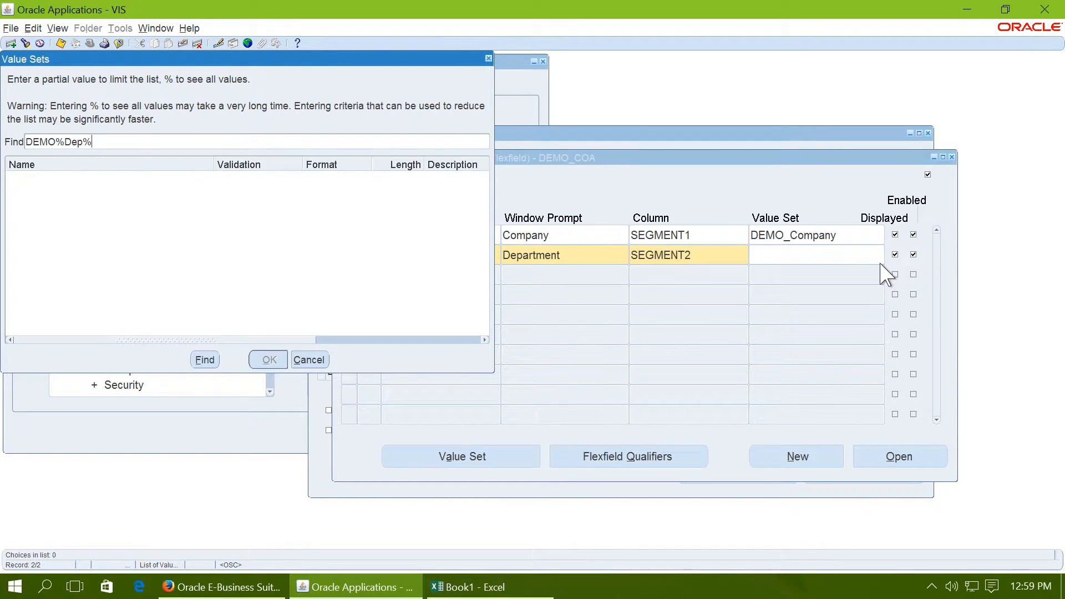
{"action": "key", "text": "Return"}
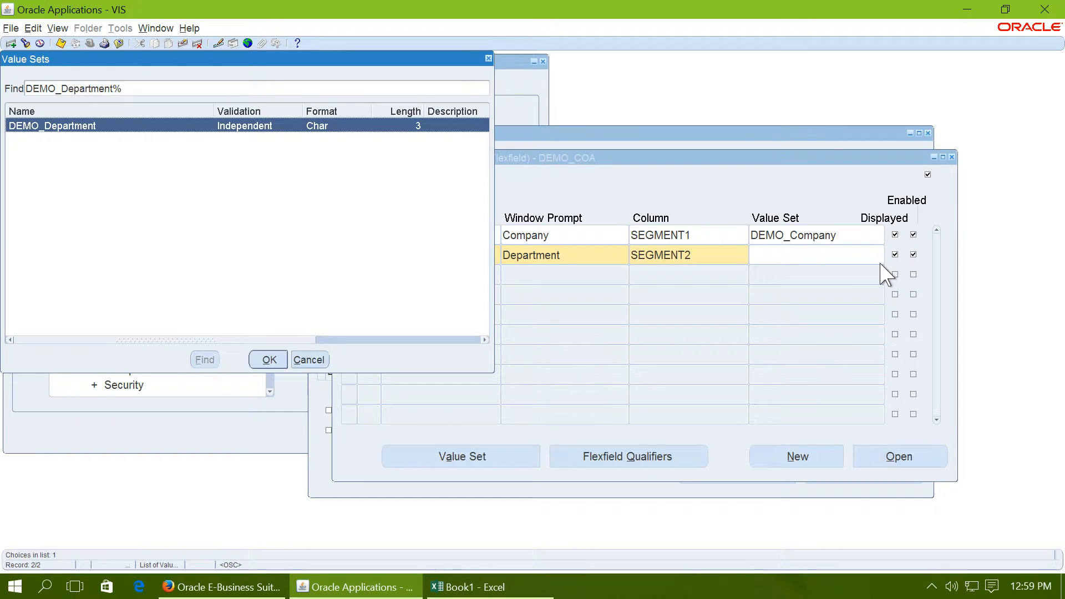
{"action": "key", "text": "Return"}
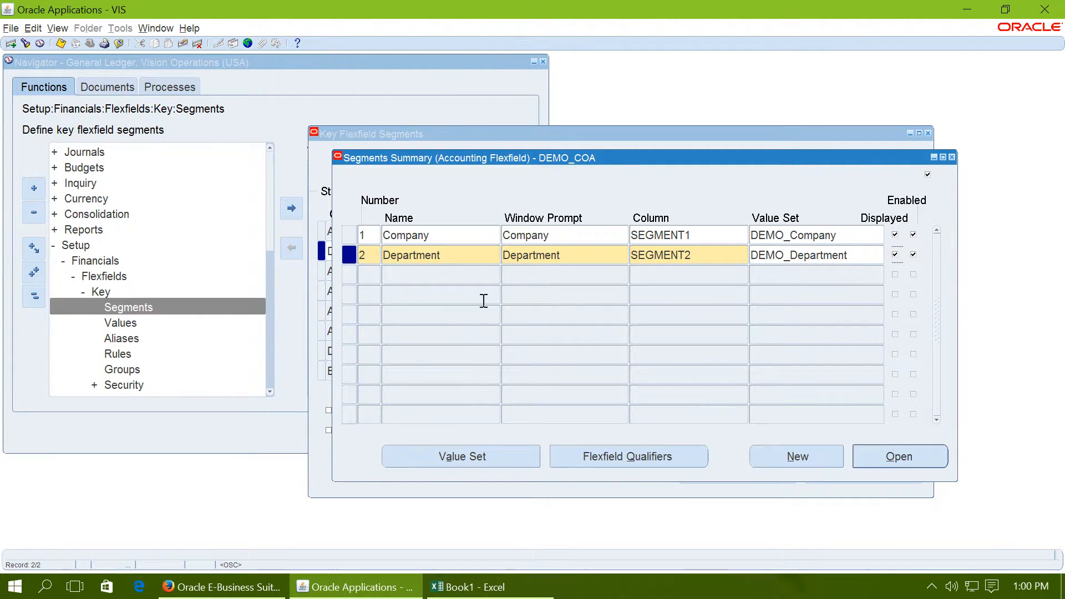
{"action": "left_click", "coordinate": [370, 282]}
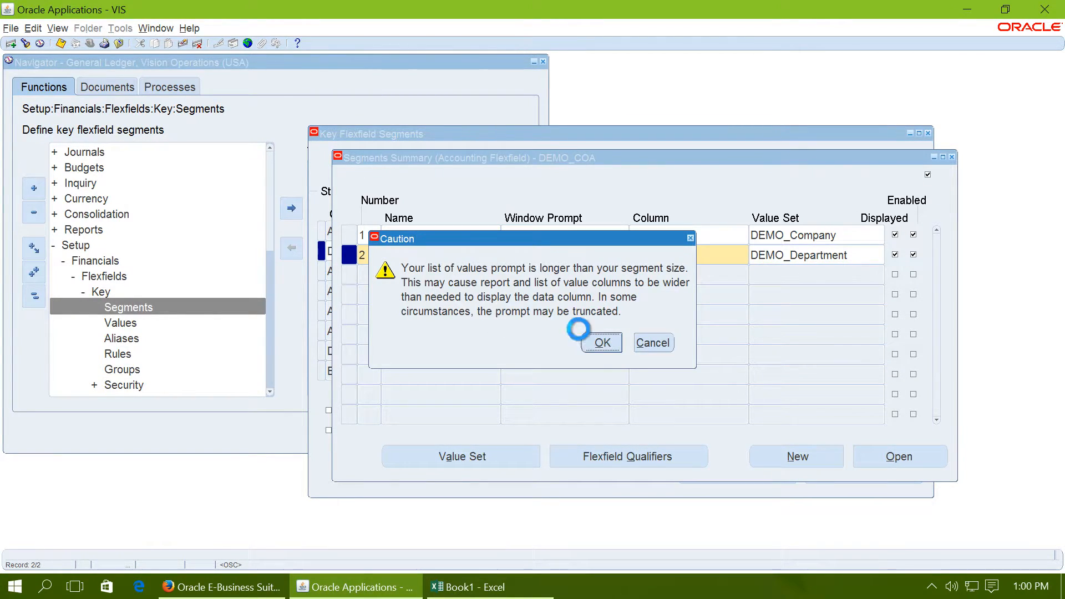
{"action": "left_click", "coordinate": [591, 342]}
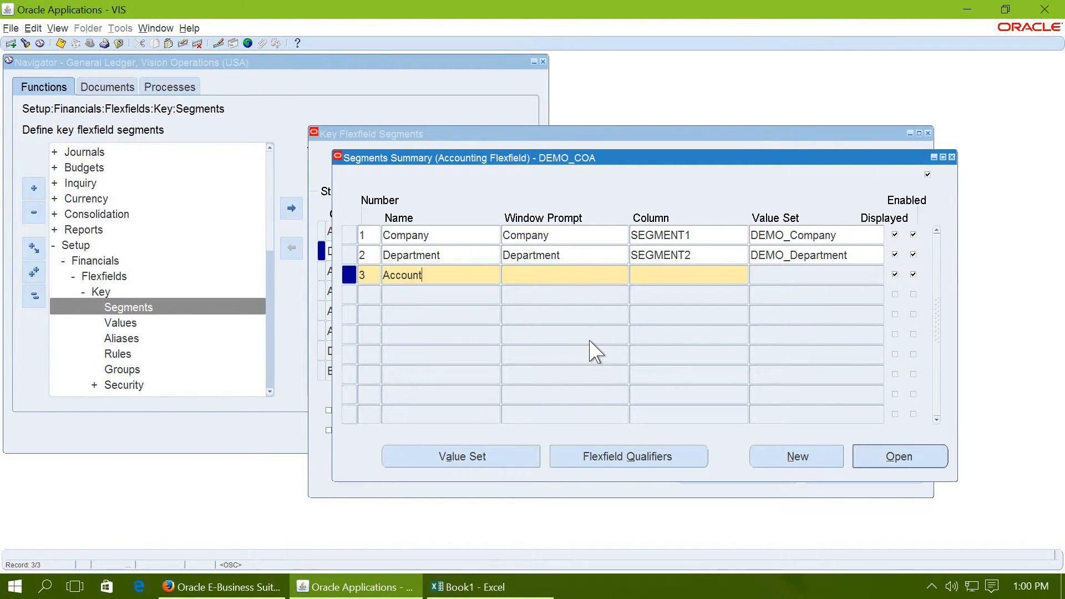
Step: Define segment number 3 with the name and window prompt Account, stored in column SEGMENT3
{"action": "key", "text": "Tab"}
{"action": "key", "text": "Tab"}
{"action": "type", "text": "SEGMENT3"}
{"action": "key", "text": "Tab"}
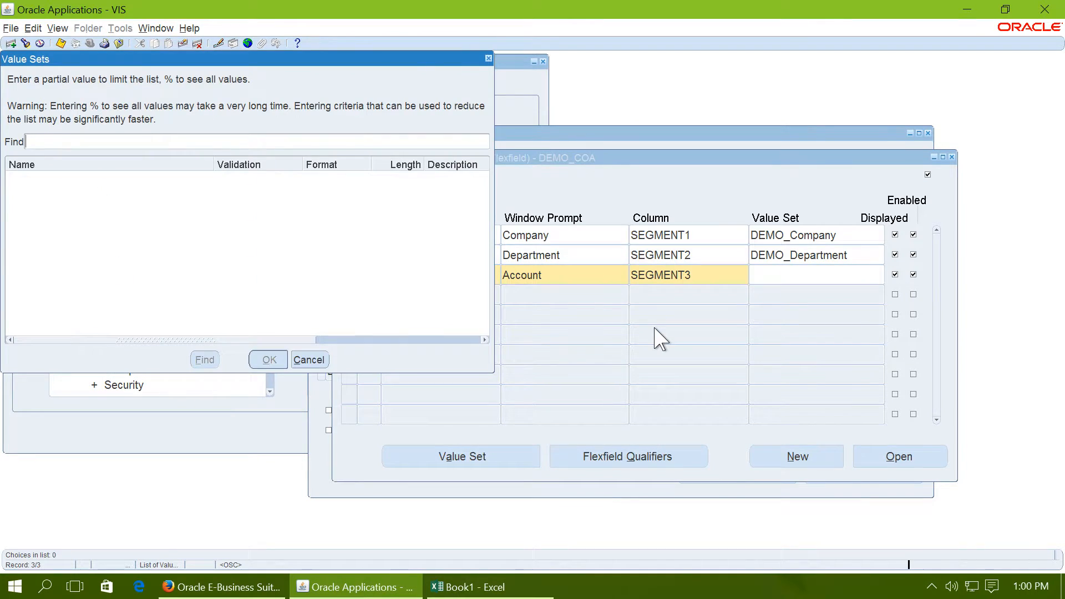
Step: Assign the value set DEMO_Account to the Account segment and save all DEMO_COA segments
{"action": "type", "text": "D"}
{"action": "type", "text": "EMO%Account"}
{"action": "key", "text": "Return"}
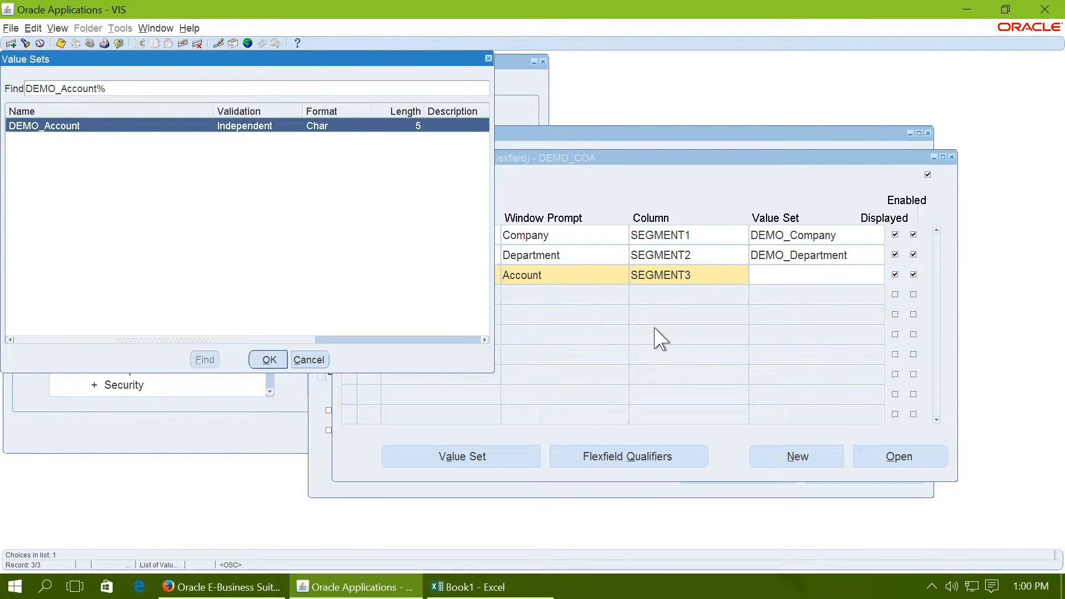
{"action": "key", "text": "Return"}
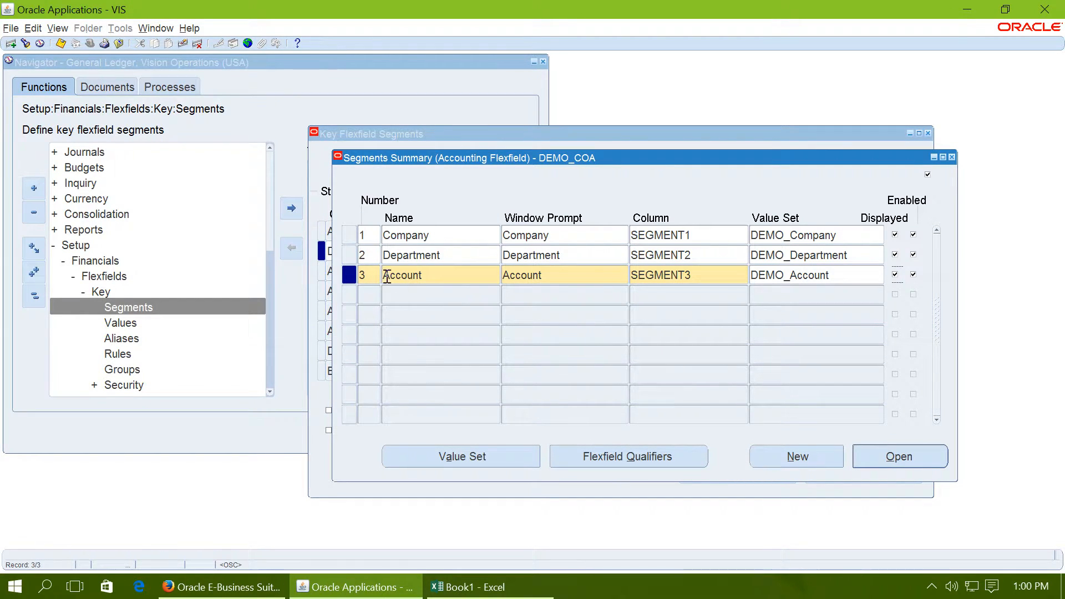
{"action": "left_click", "coordinate": [61, 44]}
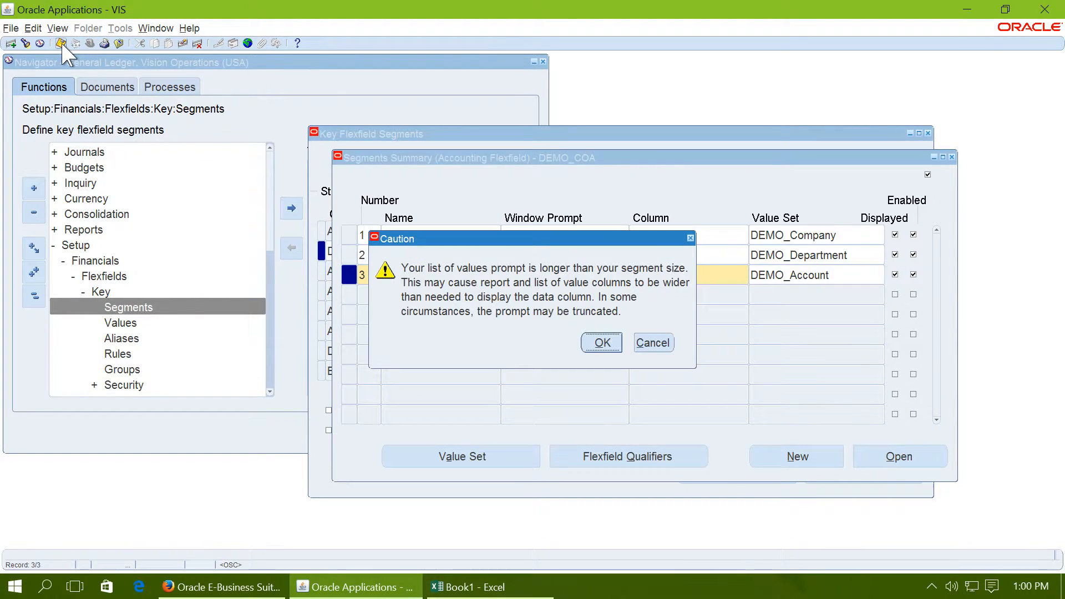
{"action": "left_click", "coordinate": [592, 332]}
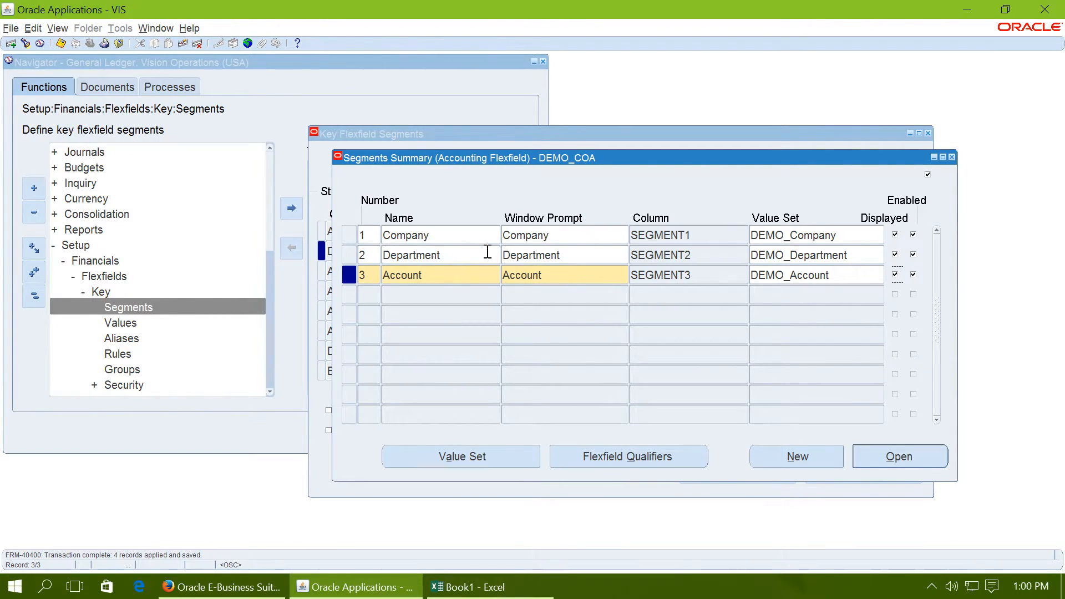
Step: Close the segments summary and save the DEMO_COA structure
{"action": "double_click", "coordinate": [458, 235]}
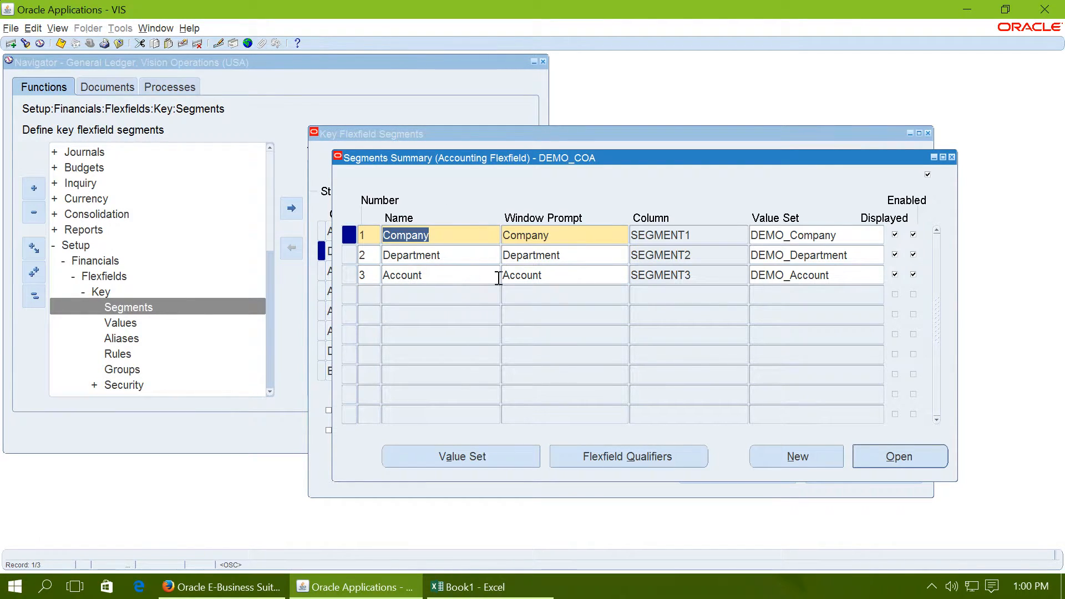
{"action": "left_click", "coordinate": [951, 157]}
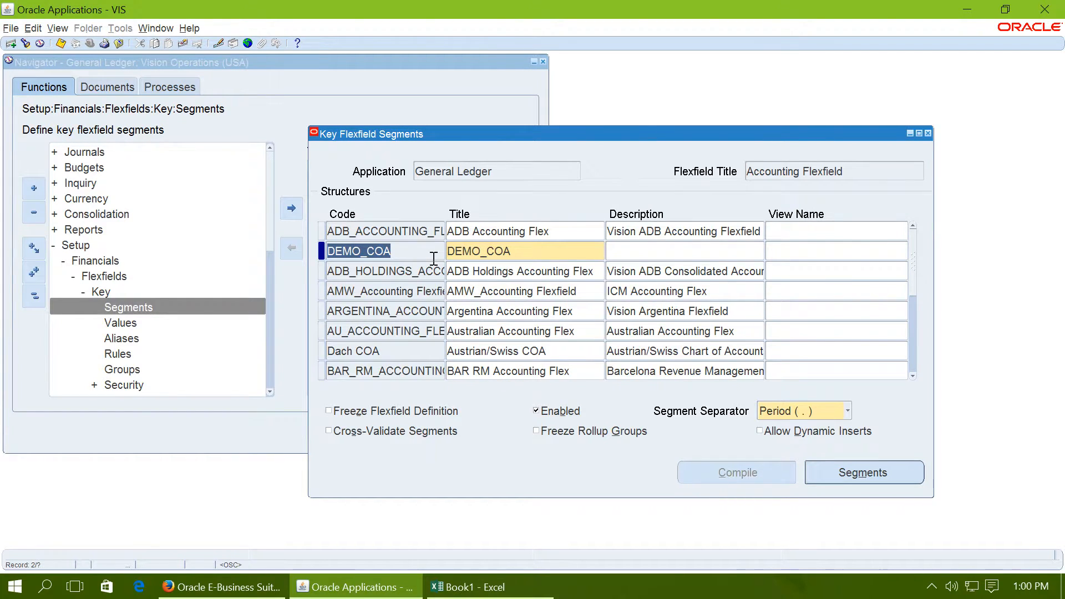
{"action": "left_click", "coordinate": [61, 43]}
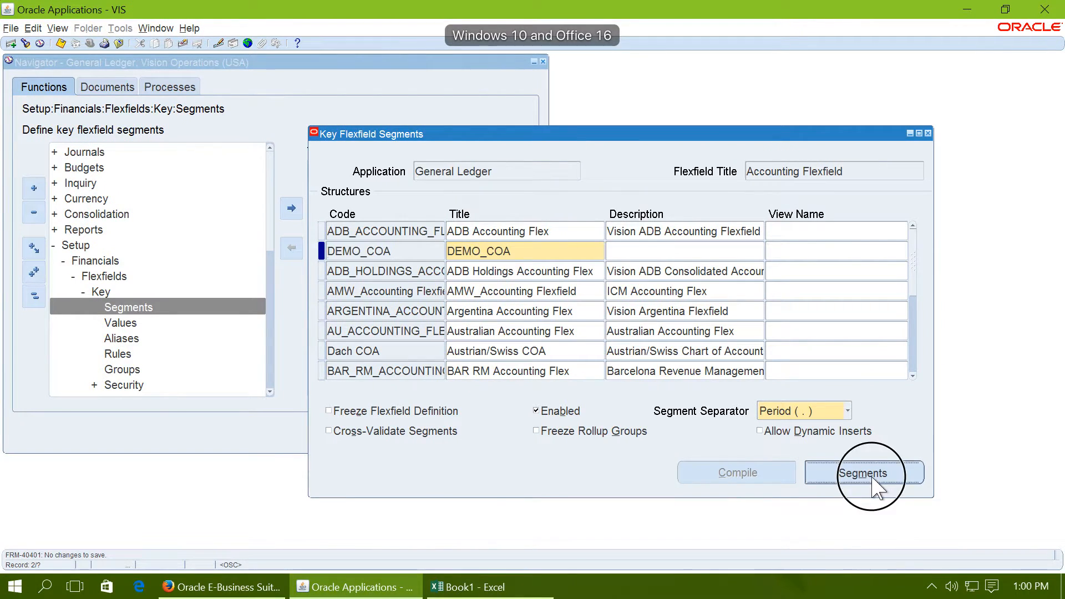
Step: Reopen the DEMO_COA segments, enable the Balancing Segment qualifier for the Company segment, save it and close the qualifiers
{"action": "left_click", "coordinate": [863, 475]}
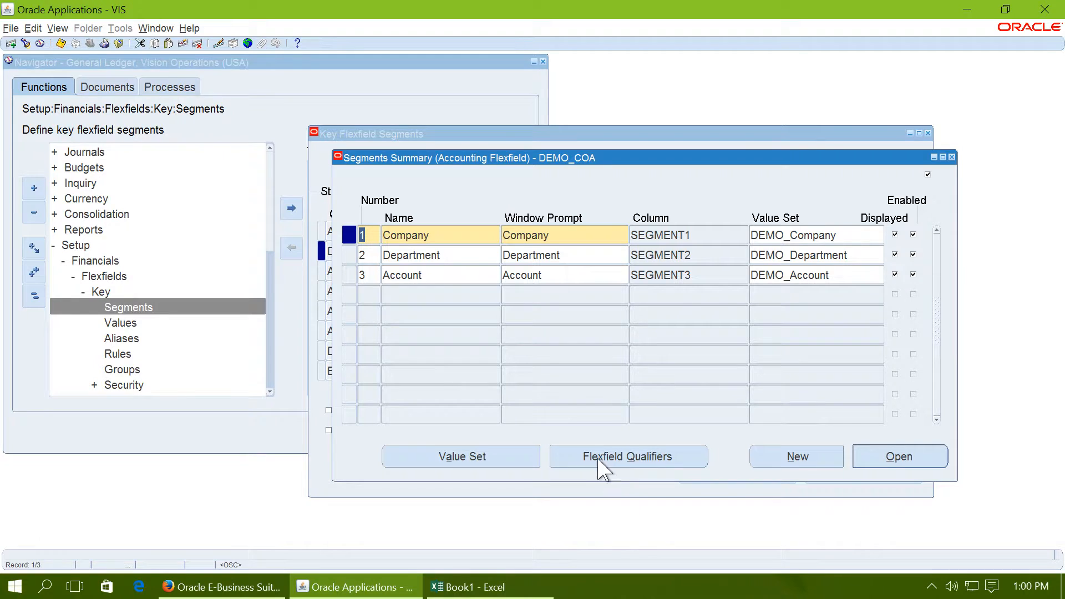
{"action": "left_click", "coordinate": [676, 462]}
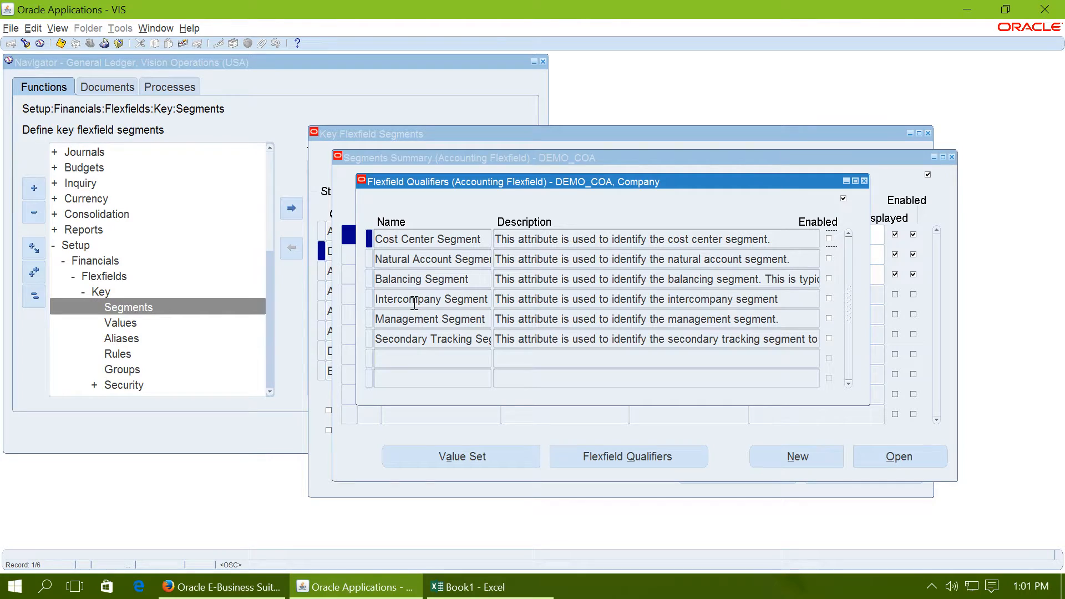
{"action": "left_click", "coordinate": [830, 279]}
{"action": "left_click", "coordinate": [61, 42]}
{"action": "left_click", "coordinate": [864, 181]}
Step: Enable the Natural Account Segment qualifier for the Account segment, save it and close the qualifiers
{"action": "left_click", "coordinate": [449, 275]}
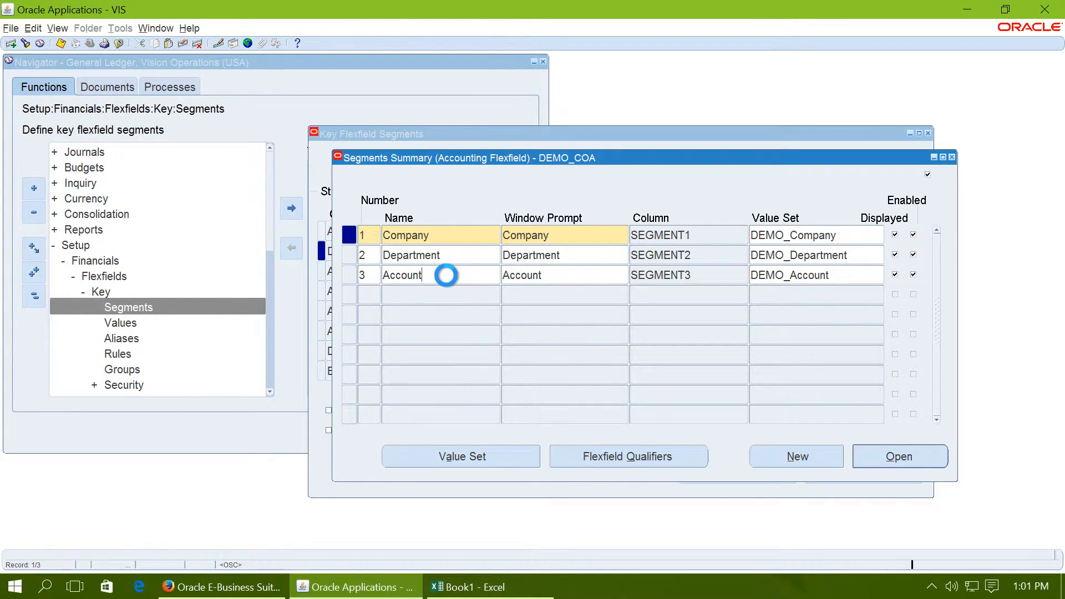
{"action": "left_click", "coordinate": [583, 458]}
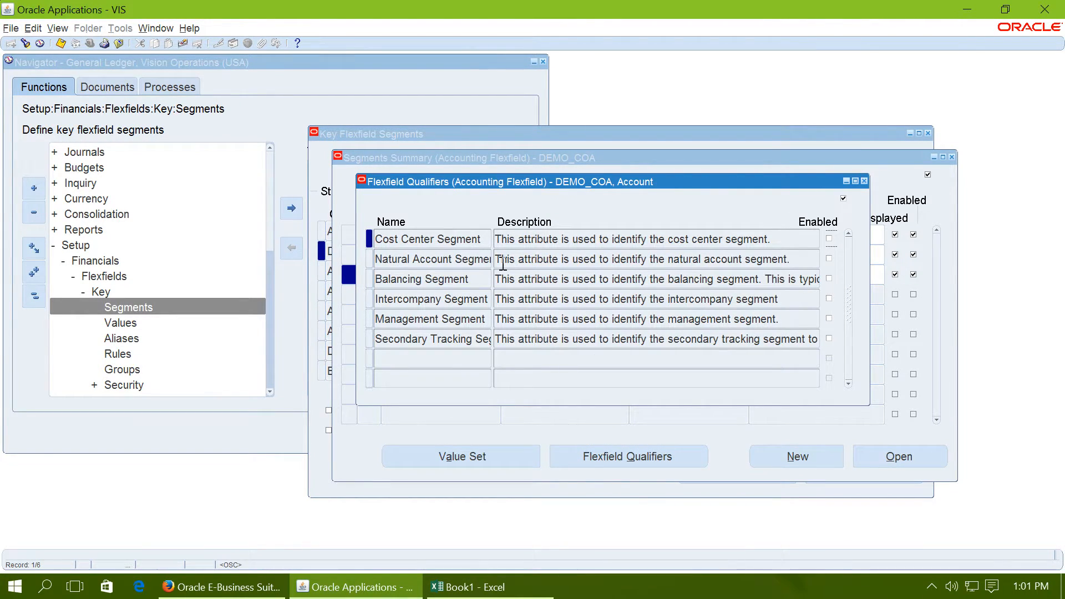
{"action": "left_click", "coordinate": [829, 258]}
{"action": "left_click", "coordinate": [61, 43]}
{"action": "left_click", "coordinate": [864, 181]}
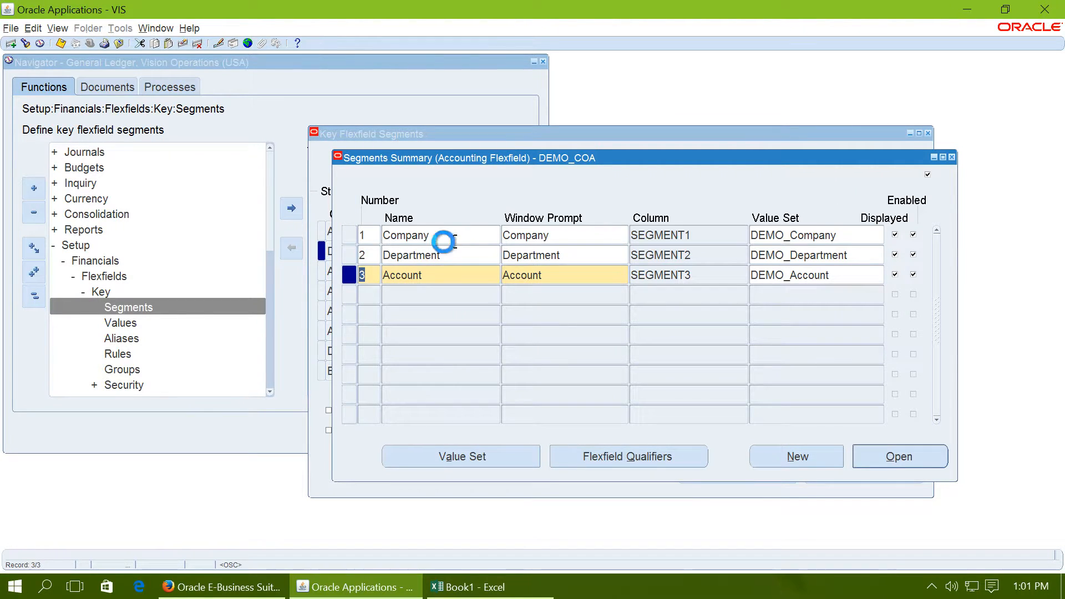
Step: Enable the Cost Center Segment qualifier for the Department segment, save it and close the qualifiers
{"action": "double_click", "coordinate": [446, 255]}
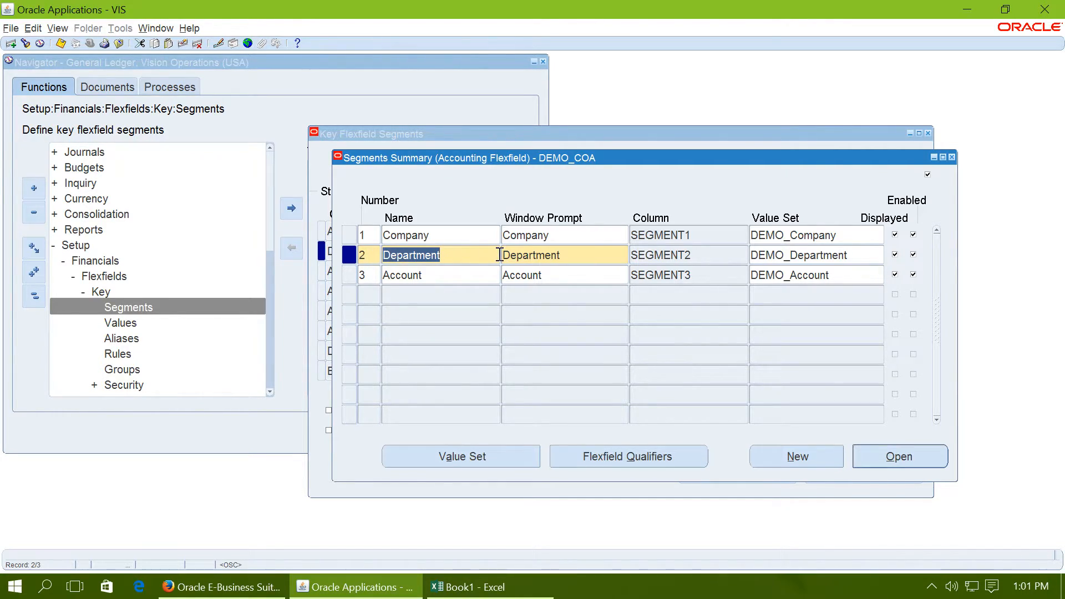
{"action": "left_click", "coordinate": [634, 454]}
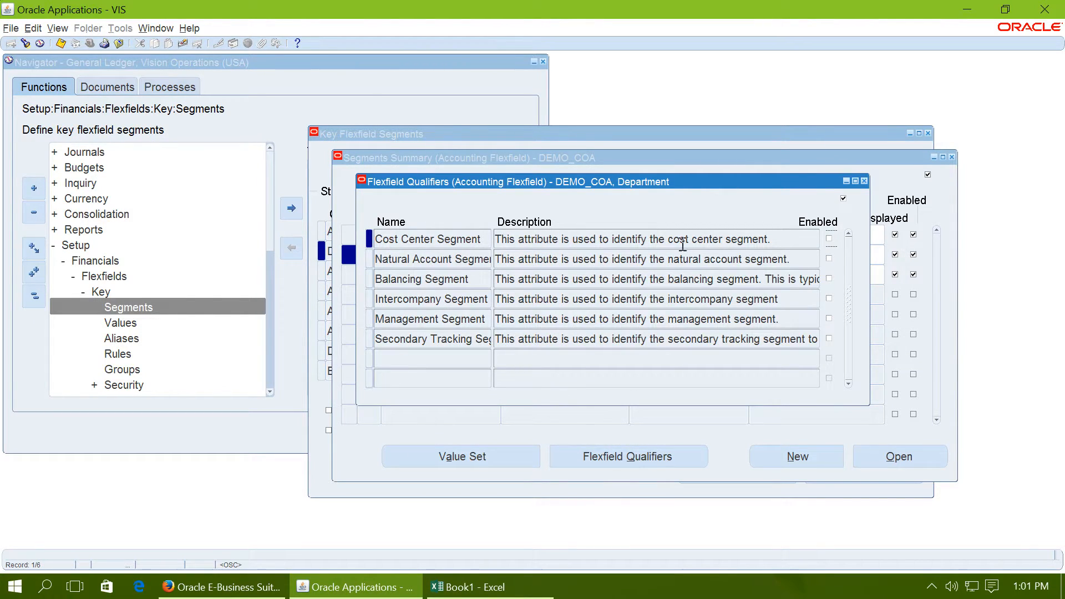
{"action": "left_click", "coordinate": [829, 238]}
{"action": "left_click", "coordinate": [62, 43]}
{"action": "left_click", "coordinate": [864, 181]}
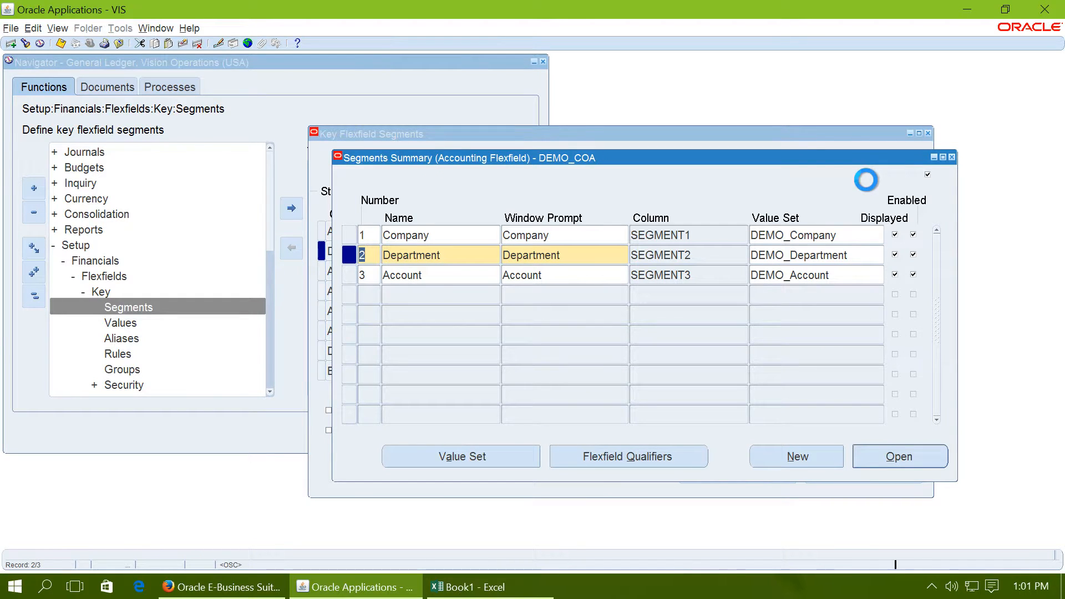
{"action": "key", "text": "super+Tab"}
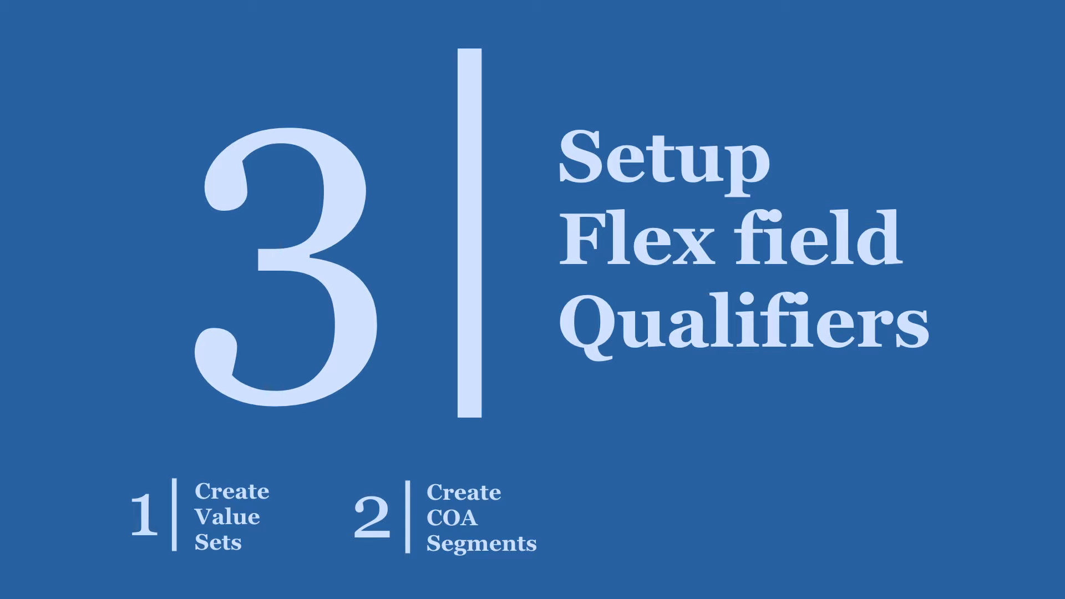
{"action": "left_click", "coordinate": [867, 180]}
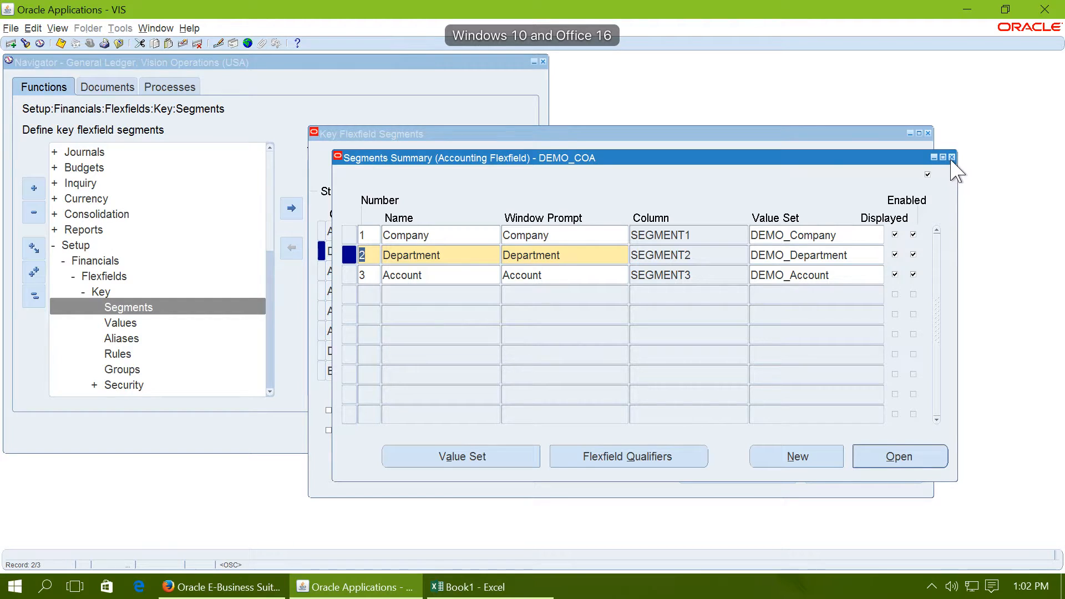
Step: Close the segments summary, allow dynamic inserts, enable cross-validation and freeze the flexfield definition for the DEMO_COA structure, accepting the caution
{"action": "left_click", "coordinate": [952, 157]}
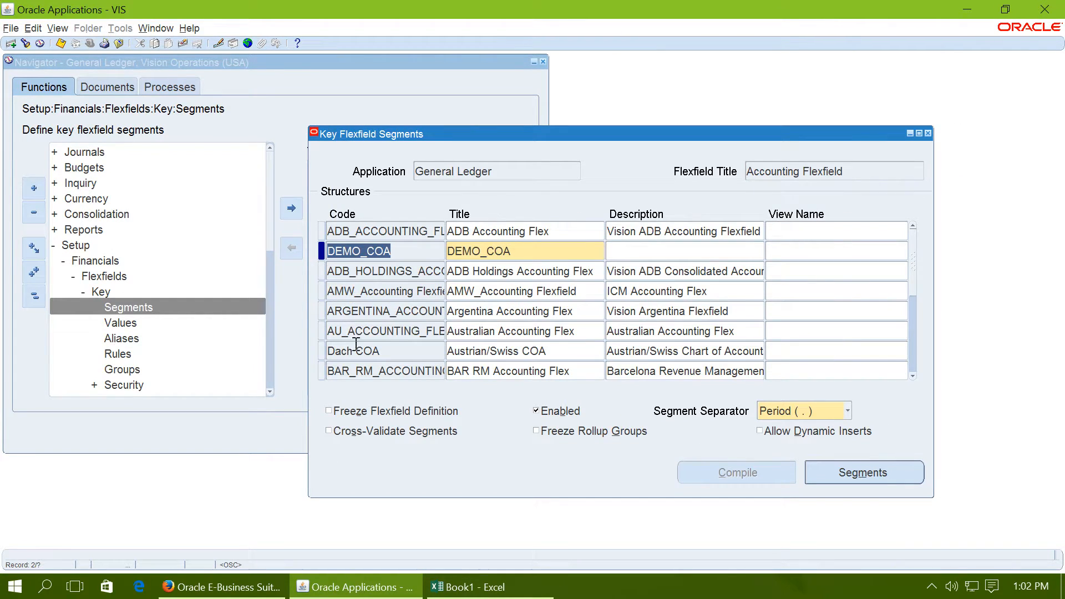
{"action": "left_click", "coordinate": [764, 434]}
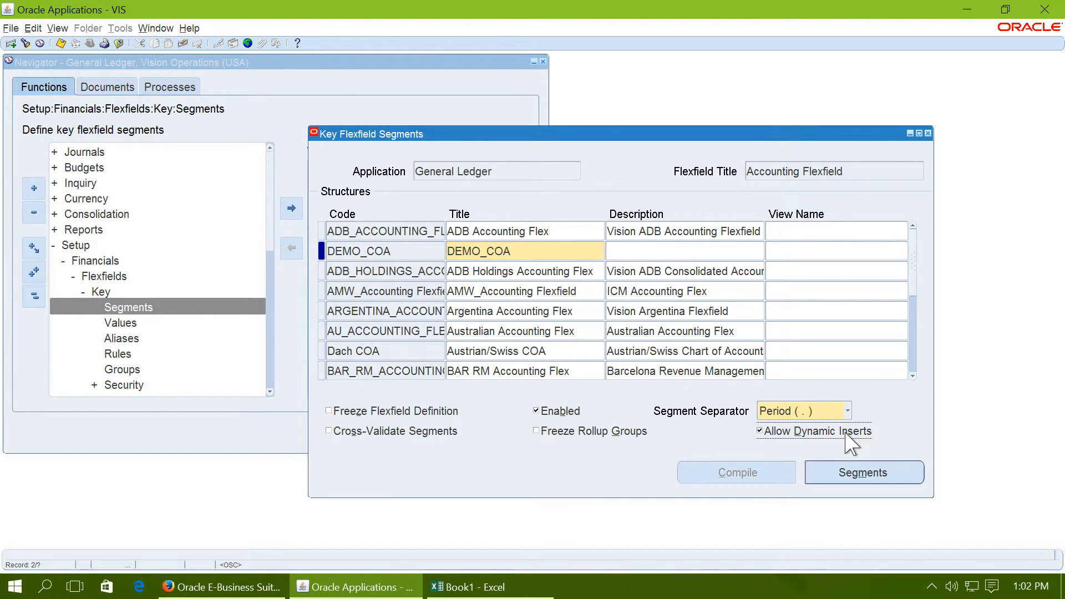
{"action": "left_click", "coordinate": [351, 434]}
{"action": "left_click", "coordinate": [368, 412]}
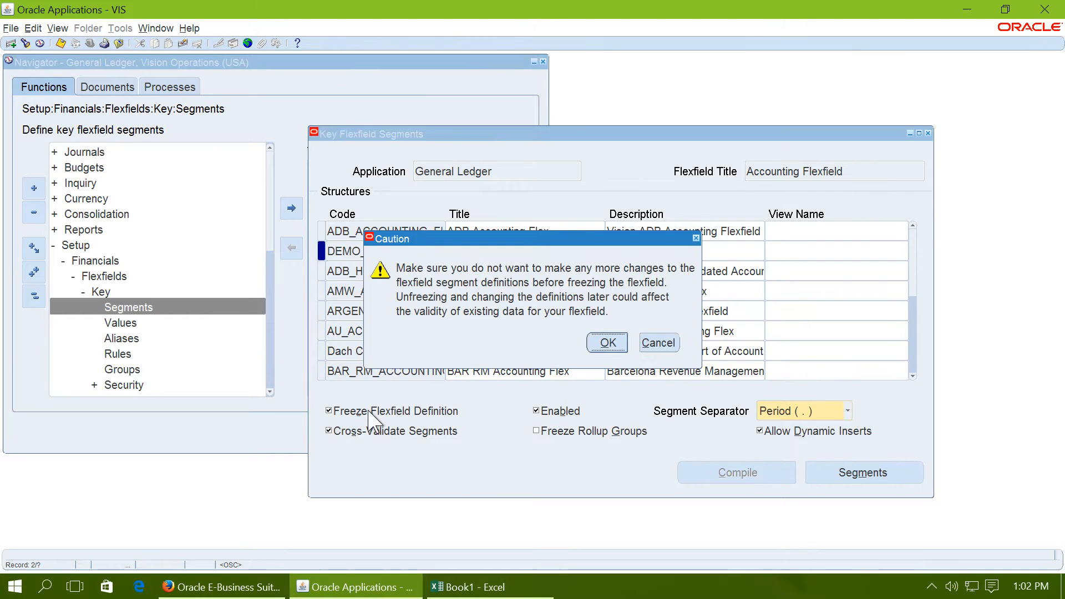
{"action": "left_click", "coordinate": [602, 340]}
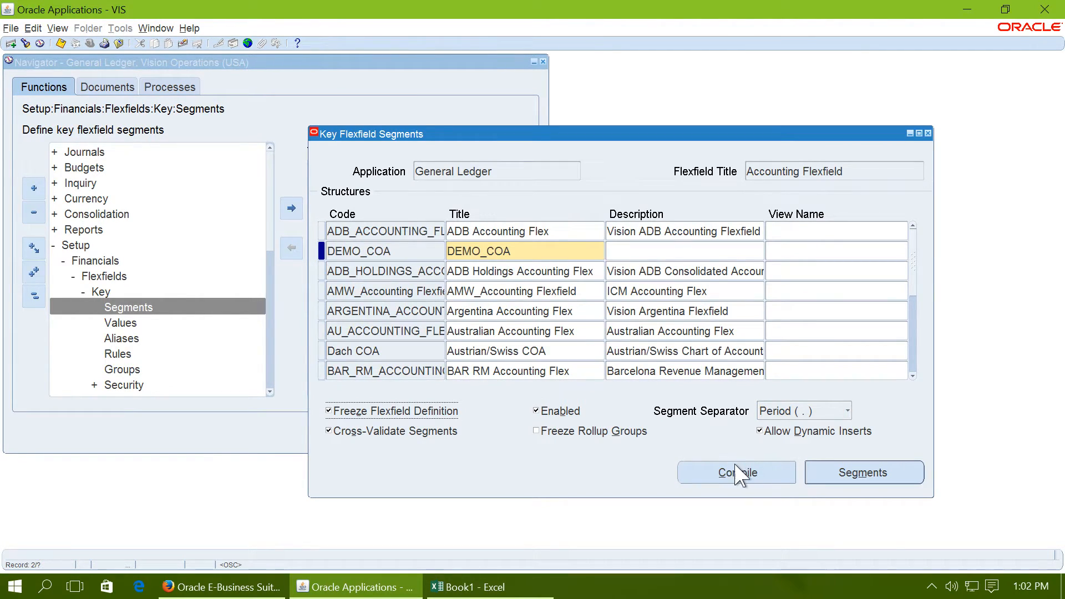
Step: Compile the DEMO_COA flexfield and acknowledge both notes
{"action": "left_click", "coordinate": [737, 473]}
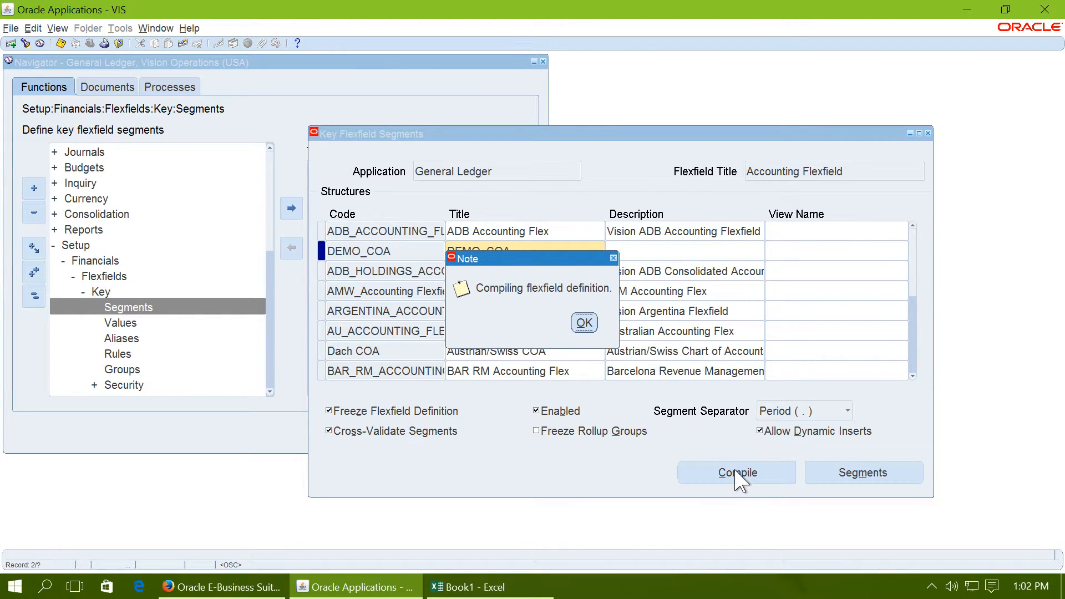
{"action": "left_click", "coordinate": [582, 322]}
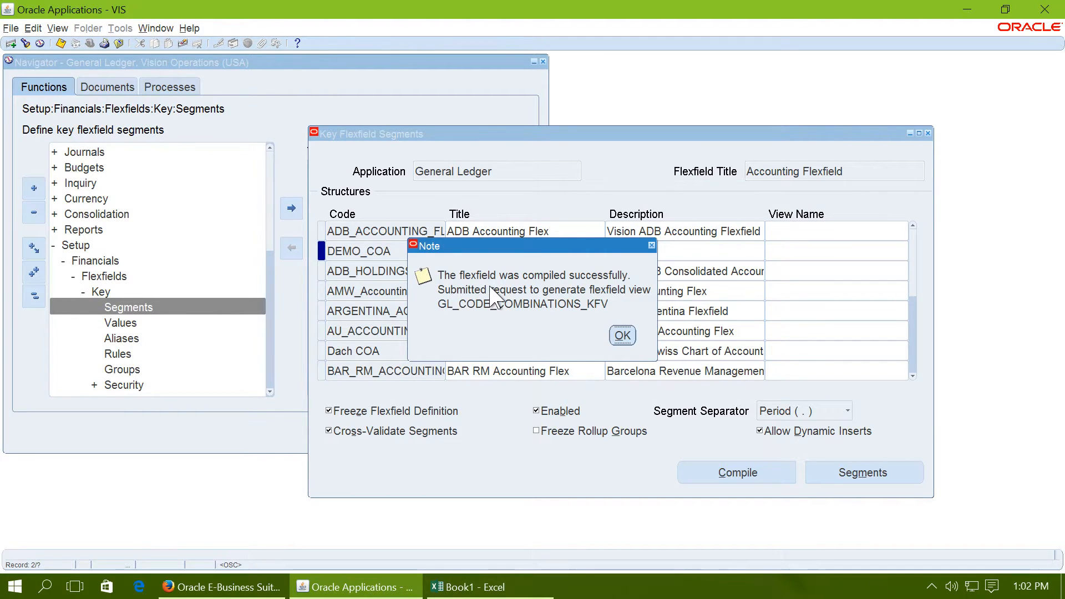
{"action": "left_click", "coordinate": [622, 335]}
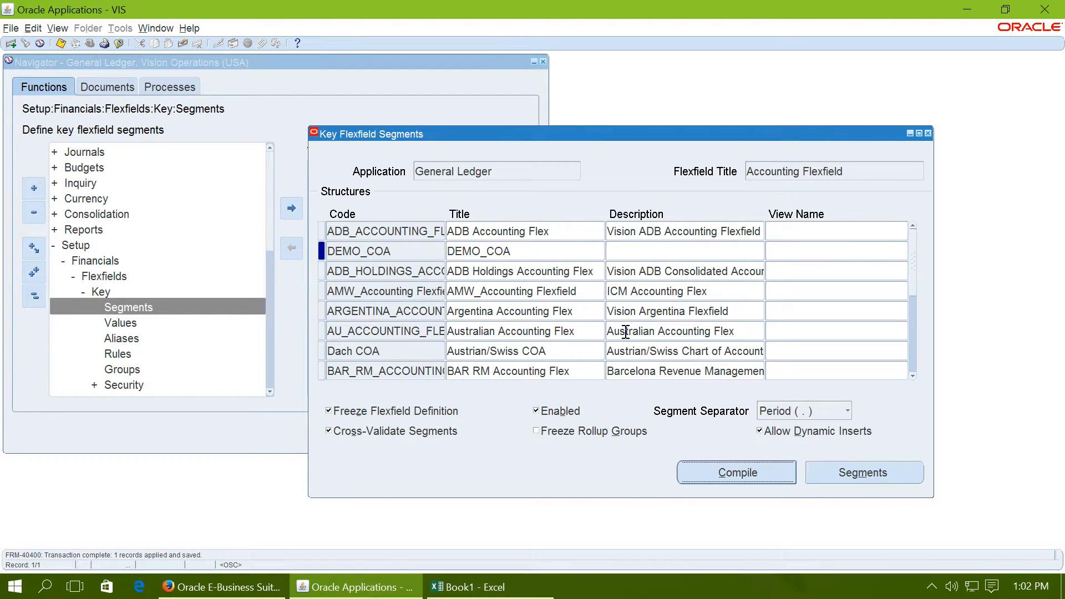
{"action": "key", "text": "super+Tab"}
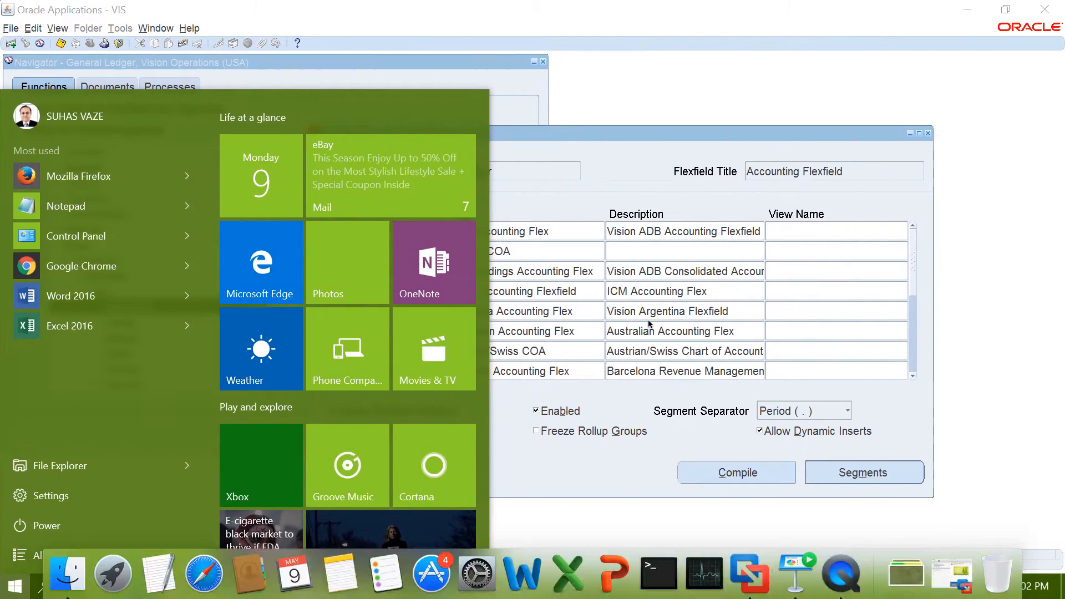
{"action": "key", "text": "Escape"}
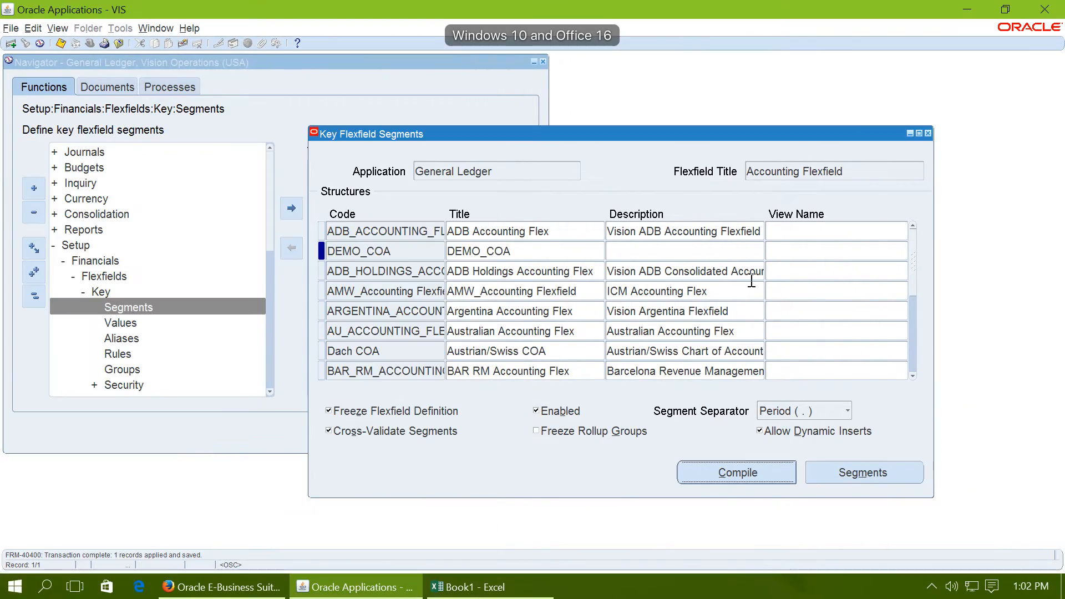
Step: Close the Key Flexfield Segments form and open the segment values form from the Validation functions under Setup, Financials, Flexfields
{"action": "left_click", "coordinate": [929, 134]}
{"action": "left_click", "coordinate": [35, 296]}
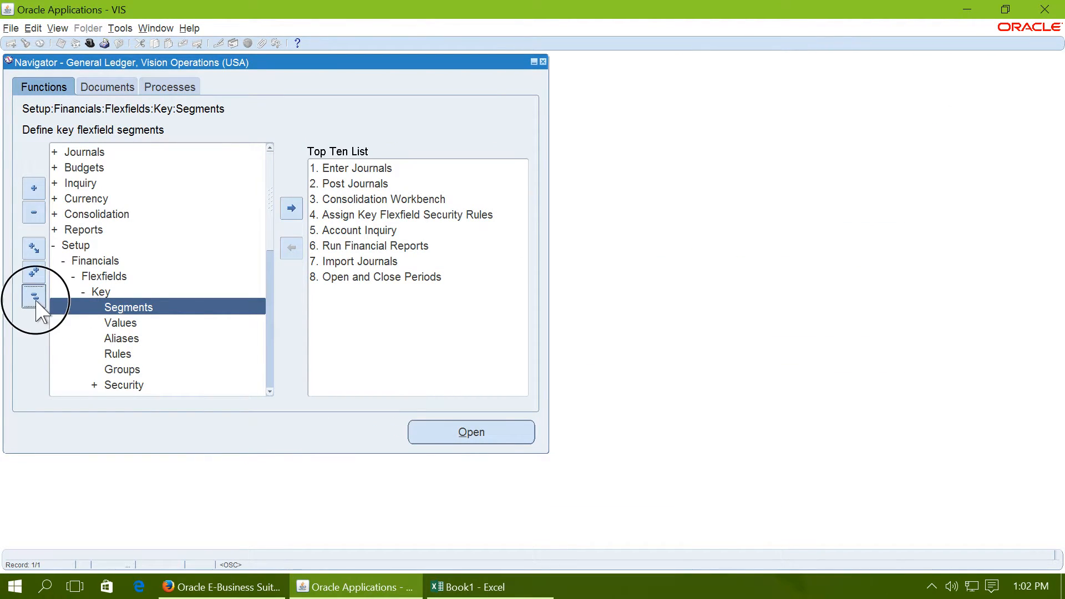
{"action": "double_click", "coordinate": [83, 247]}
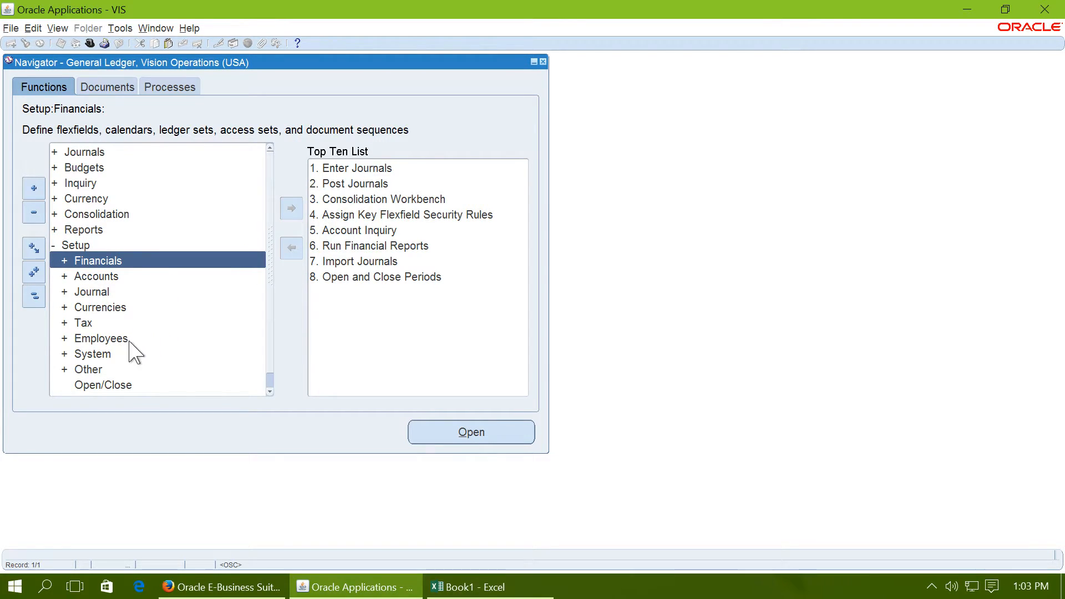
{"action": "double_click", "coordinate": [108, 261]}
{"action": "left_click", "coordinate": [106, 276]}
{"action": "double_click", "coordinate": [106, 276]}
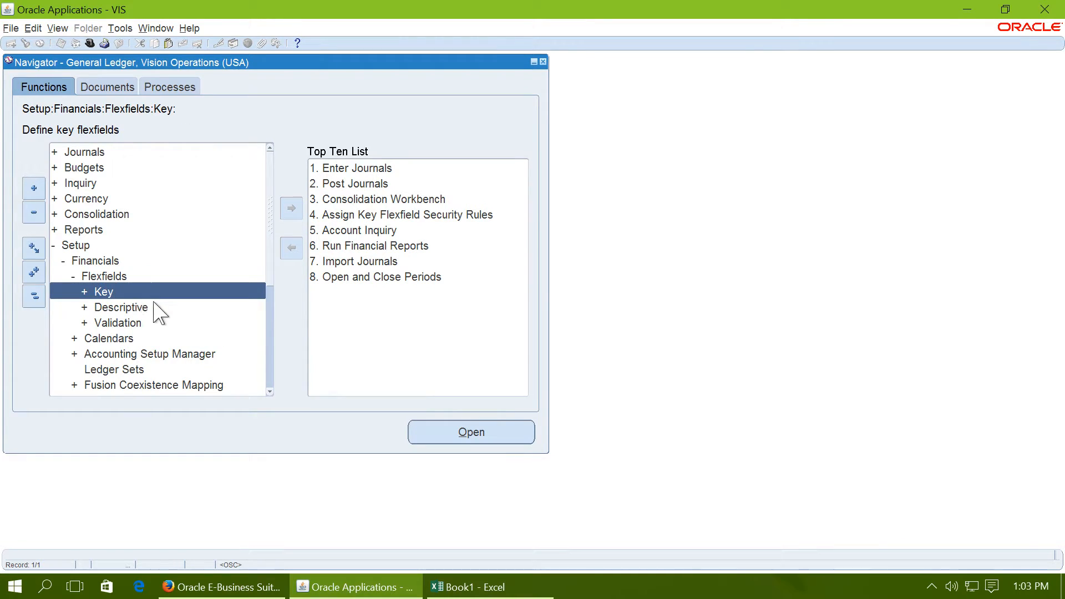
{"action": "double_click", "coordinate": [139, 323]}
{"action": "double_click", "coordinate": [139, 353]}
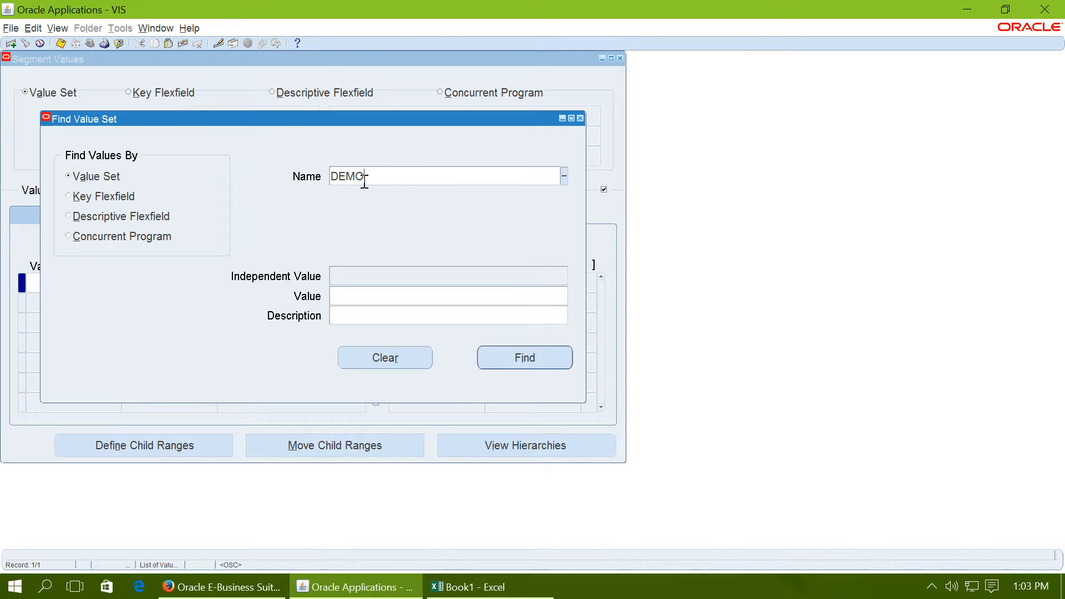
Step: Look up value sets starting with demo_, choose DEMO_Company and find its segment values
{"action": "double_click", "coordinate": [364, 182]}
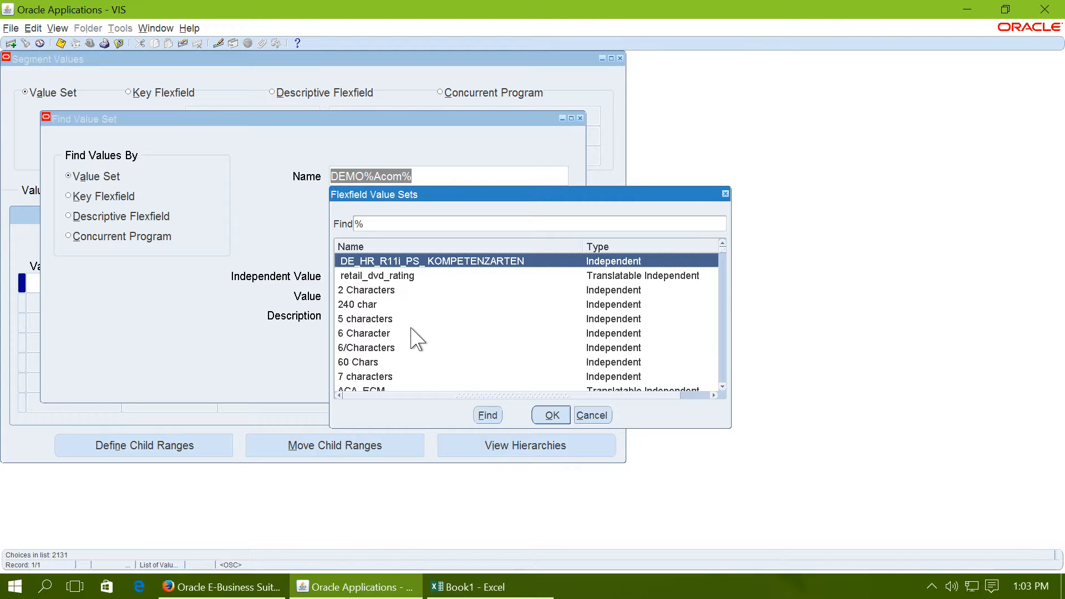
{"action": "type", "text": "d"}
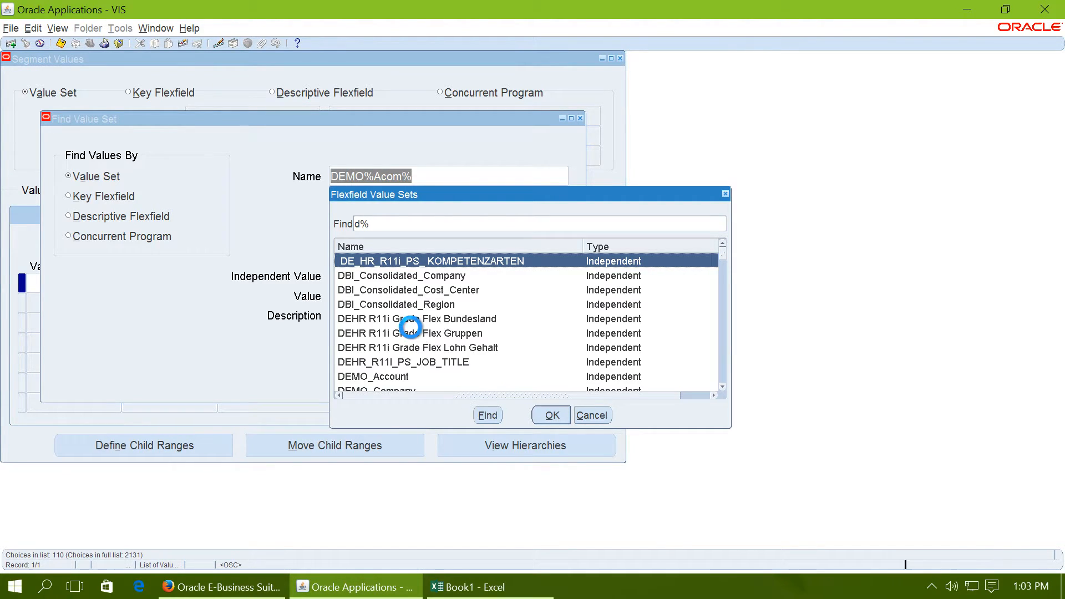
{"action": "type", "text": "emo_"}
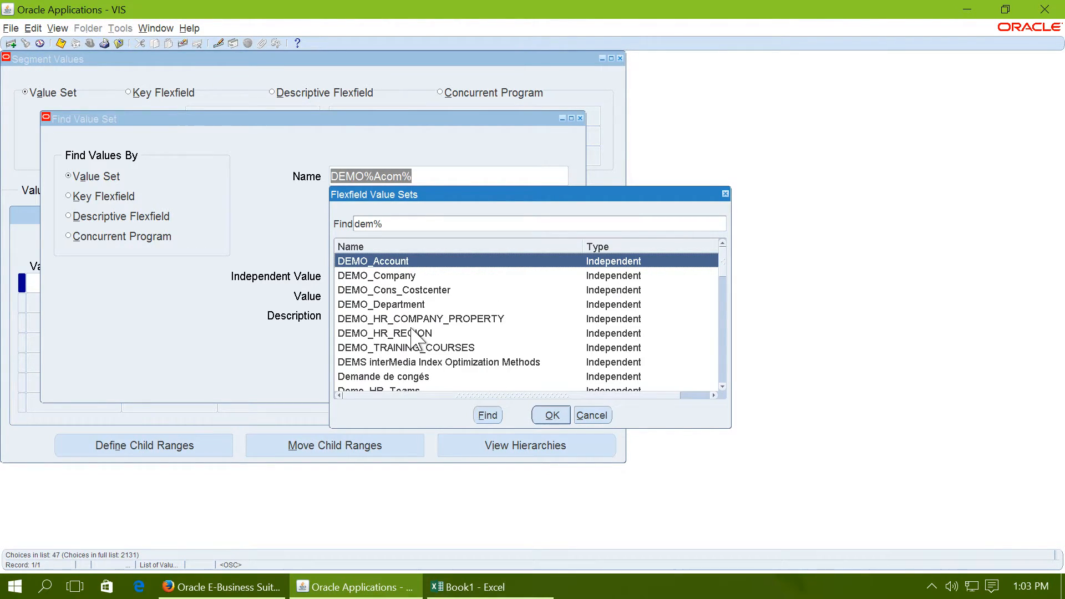
{"action": "left_click", "coordinate": [410, 275]}
{"action": "left_click", "coordinate": [553, 416]}
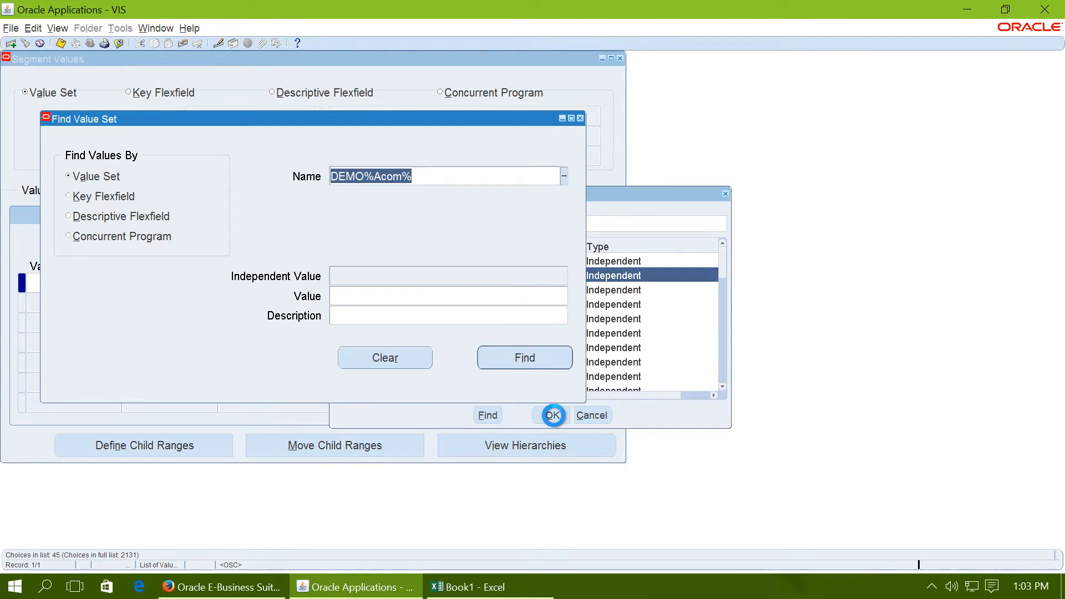
{"action": "left_click", "coordinate": [534, 359]}
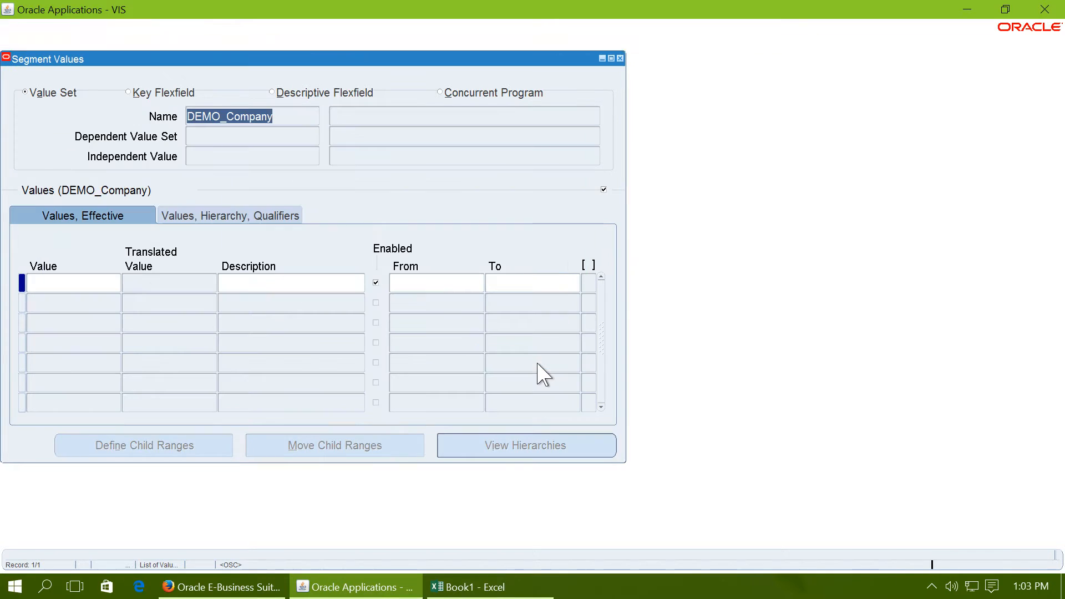
Step: Check the planned company values for DEMO_Company in the Book1 Excel workbook and return to the Segment Values form
{"action": "left_click", "coordinate": [69, 289]}
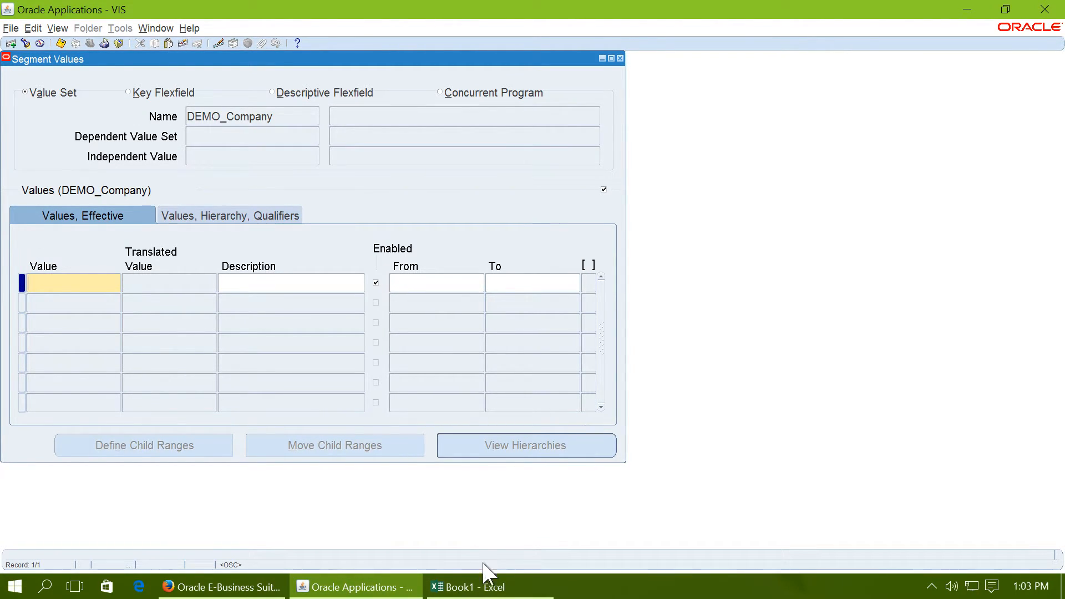
{"action": "left_click", "coordinate": [438, 586]}
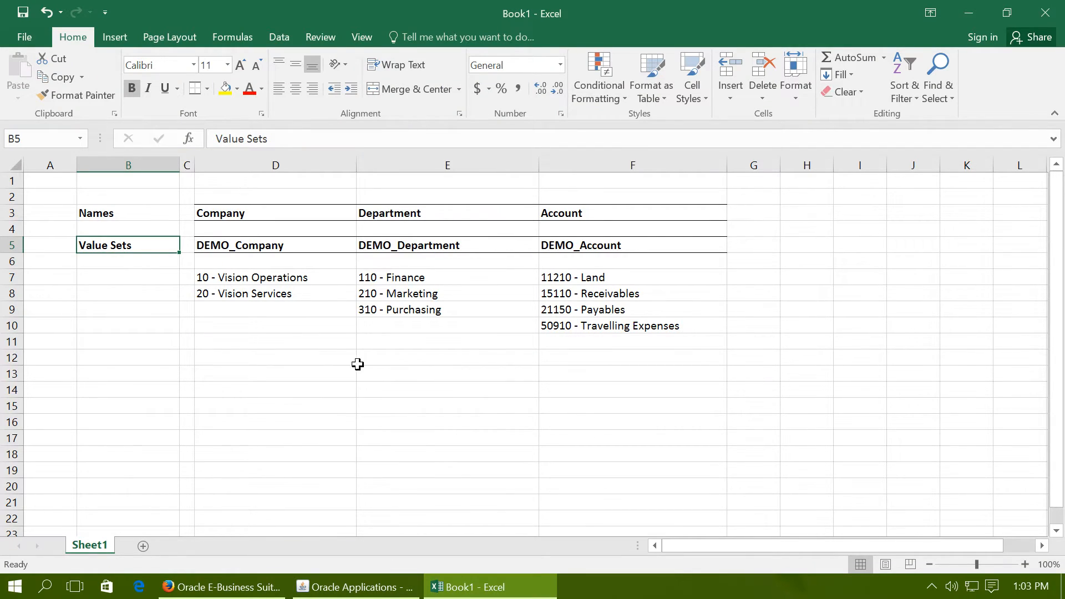
{"action": "left_click_drag", "start_coordinate": [309, 271], "coordinate": [310, 298]}
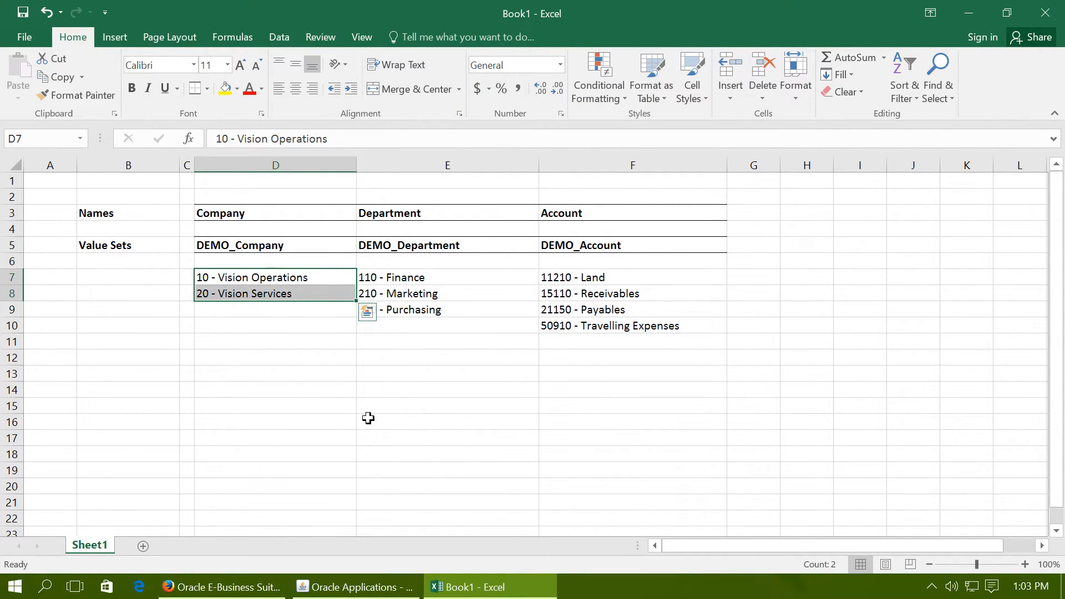
{"action": "left_click", "coordinate": [355, 587]}
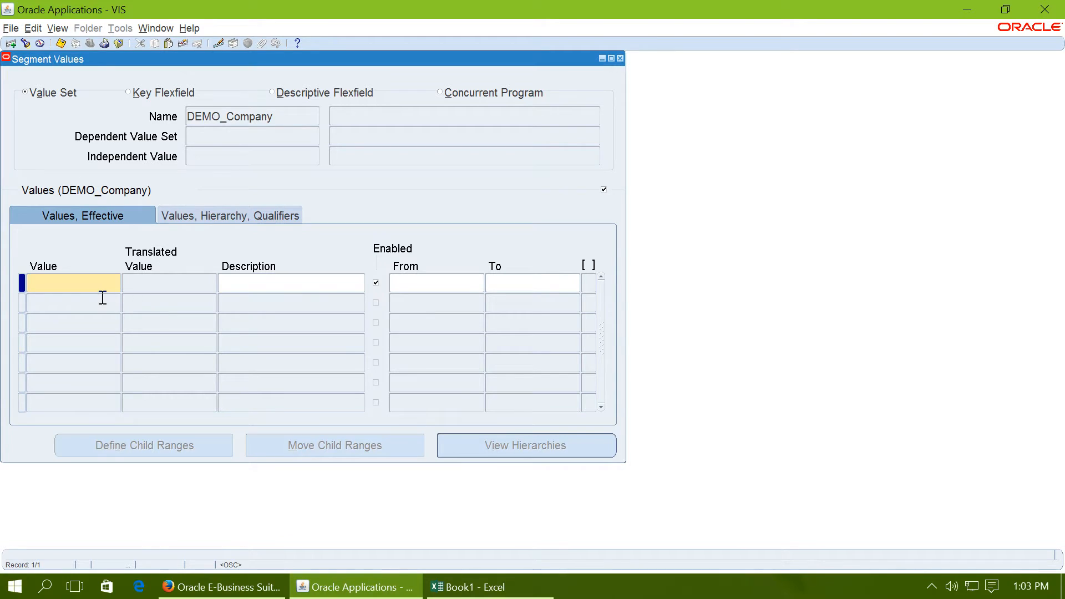
Step: Enter company value 10 and accept its qualifiers with Allow Budgeting and Allow Posting set to Yes, leaving the context empty
{"action": "type", "text": "0"}
{"action": "key", "text": "Tab"}
{"action": "key", "text": "Tab"}
{"action": "key", "text": "Tab"}
{"action": "key", "text": "Tab"}
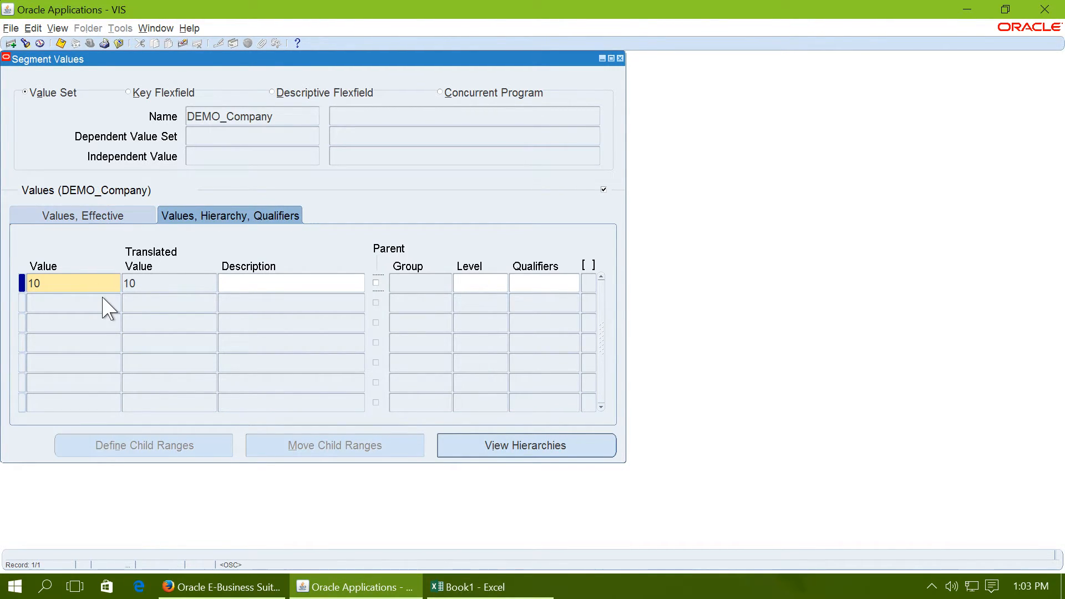
{"action": "left_click", "coordinate": [105, 308]}
{"action": "left_click", "coordinate": [106, 308]}
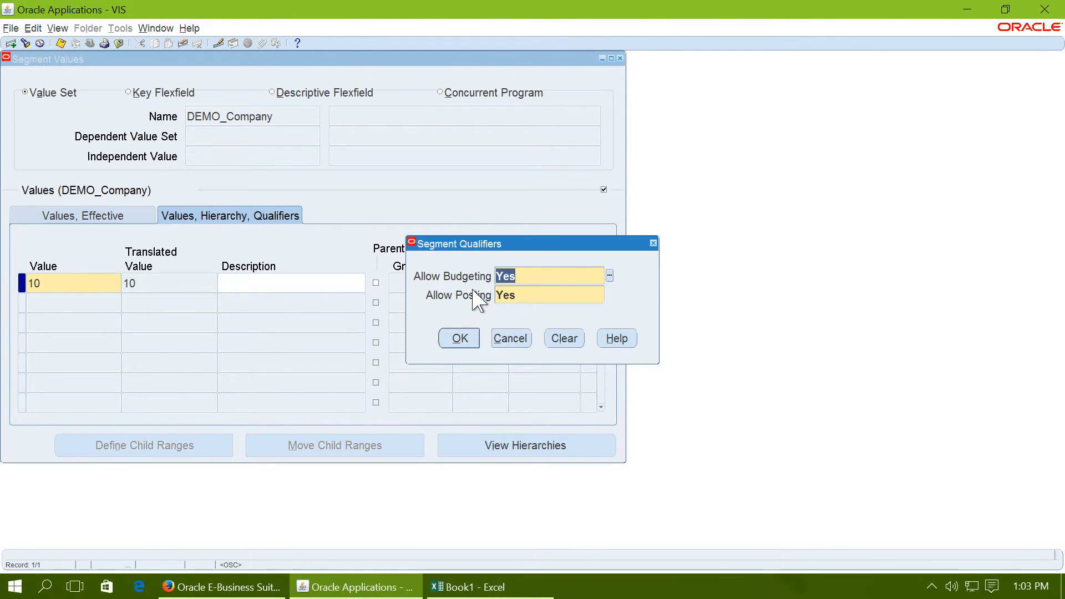
{"action": "left_click", "coordinate": [464, 340]}
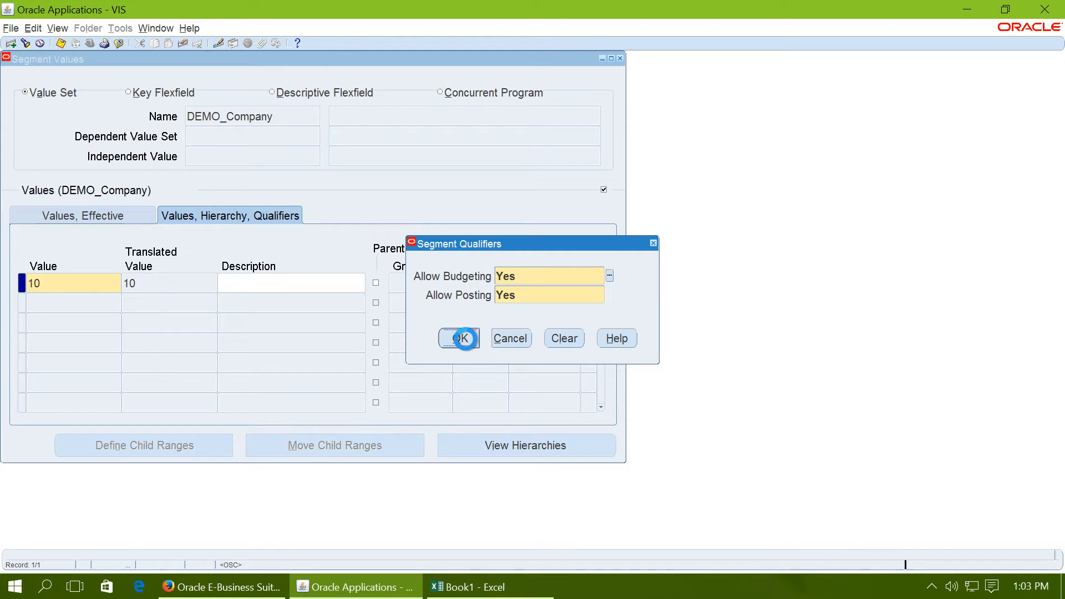
{"action": "left_click", "coordinate": [632, 330]}
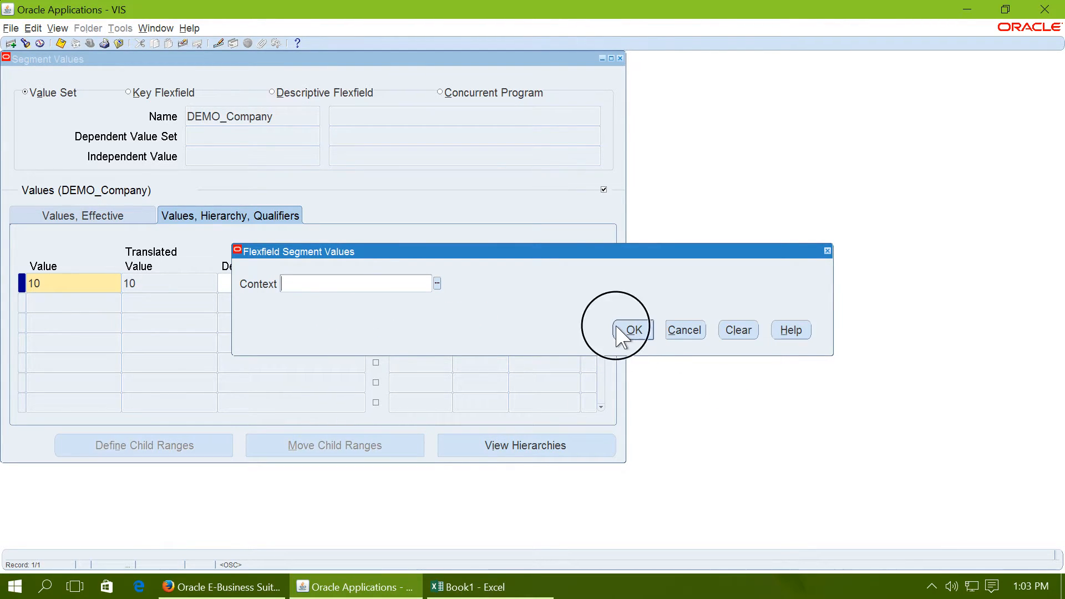
Step: Return to the effective values and describe company value 10 as Vision Operations
{"action": "left_click", "coordinate": [136, 214]}
{"action": "left_click", "coordinate": [256, 283]}
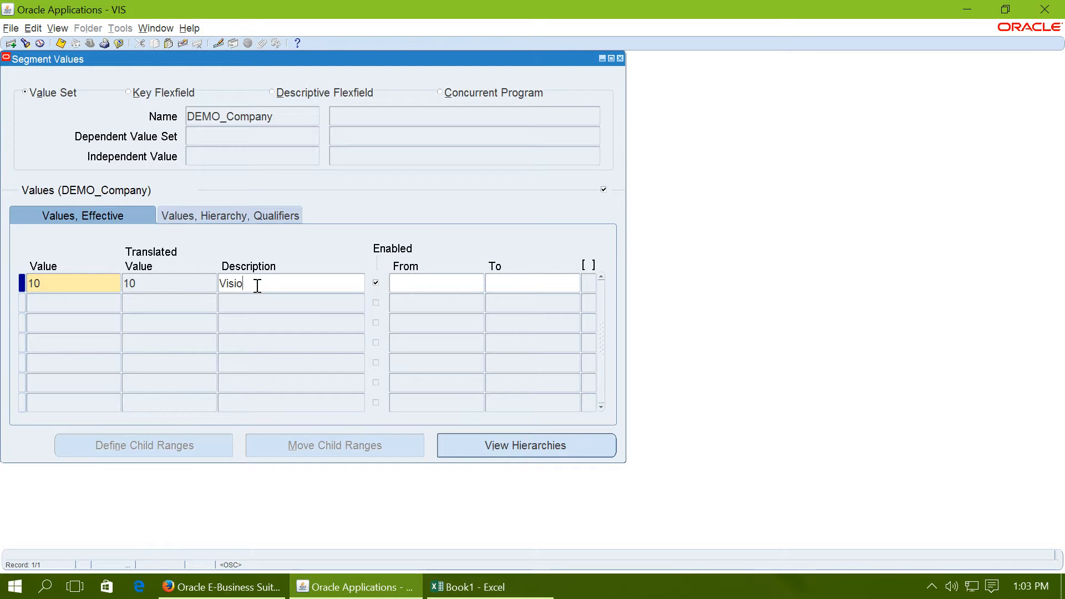
{"action": "type", "text": "Vision Operations"}
{"action": "left_click", "coordinate": [257, 286]}
Step: Add company value 20 described as Vision Services, accept Yes for Allow Budgeting and Allow Posting, and save the DEMO_Company values
{"action": "left_click", "coordinate": [46, 307]}
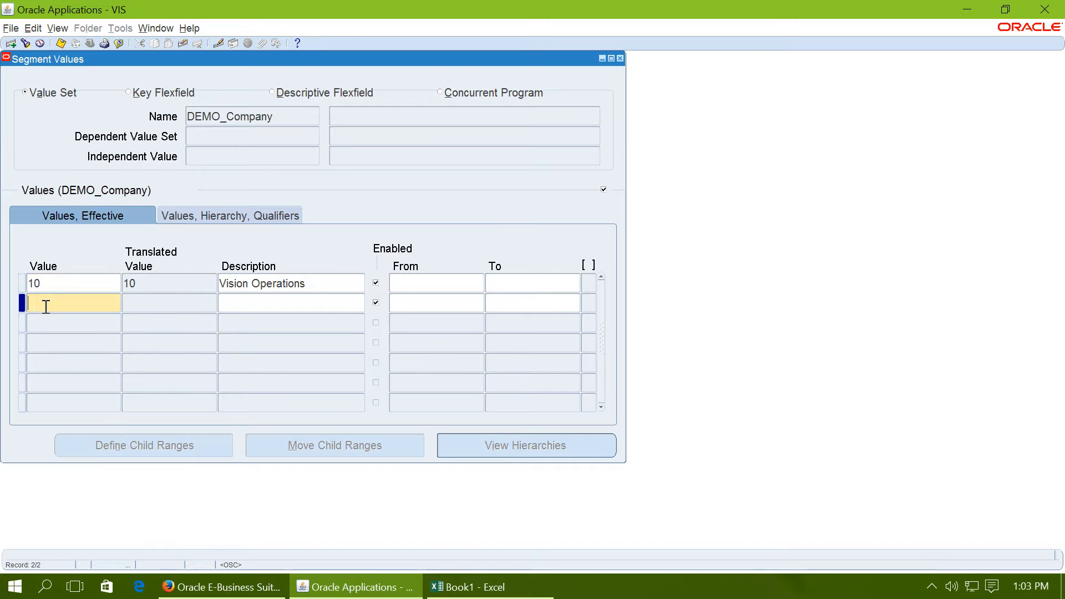
{"action": "type", "text": "20"}
{"action": "left_click", "coordinate": [171, 307]}
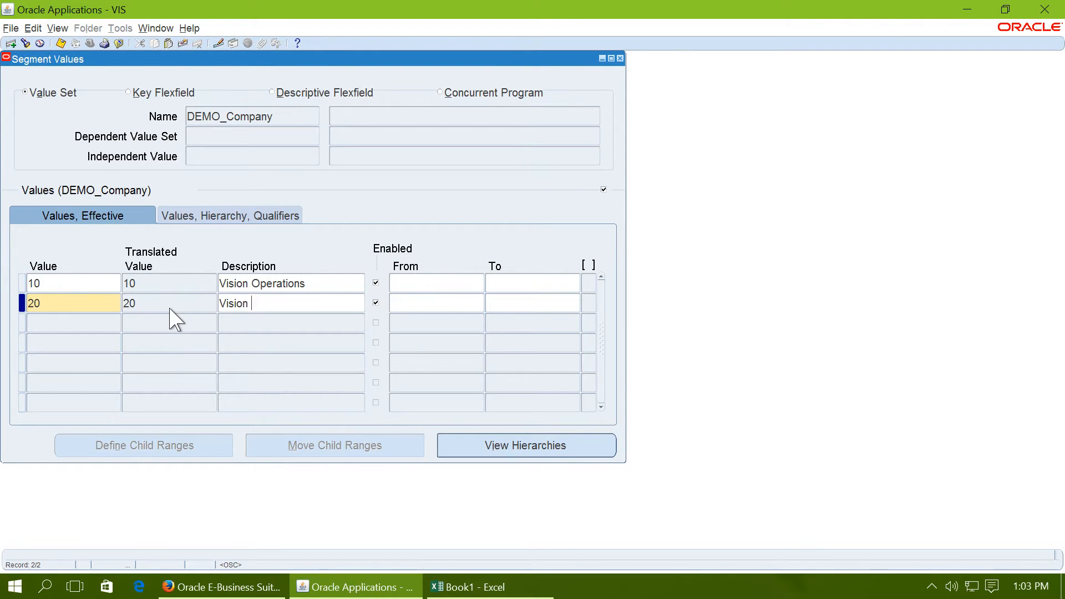
{"action": "type", "text": "es"}
{"action": "key", "text": "Tab"}
{"action": "key", "text": "Tab"}
{"action": "key", "text": "Tab"}
{"action": "key", "text": "Tab"}
{"action": "key", "text": "Tab"}
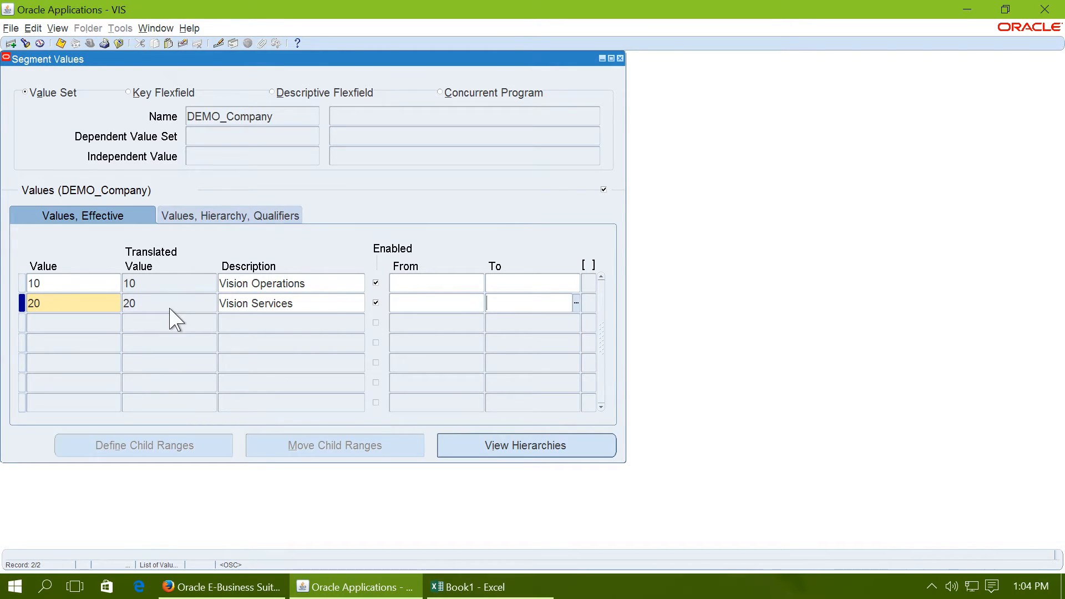
{"action": "key", "text": "Tab"}
{"action": "left_click", "coordinate": [455, 338]}
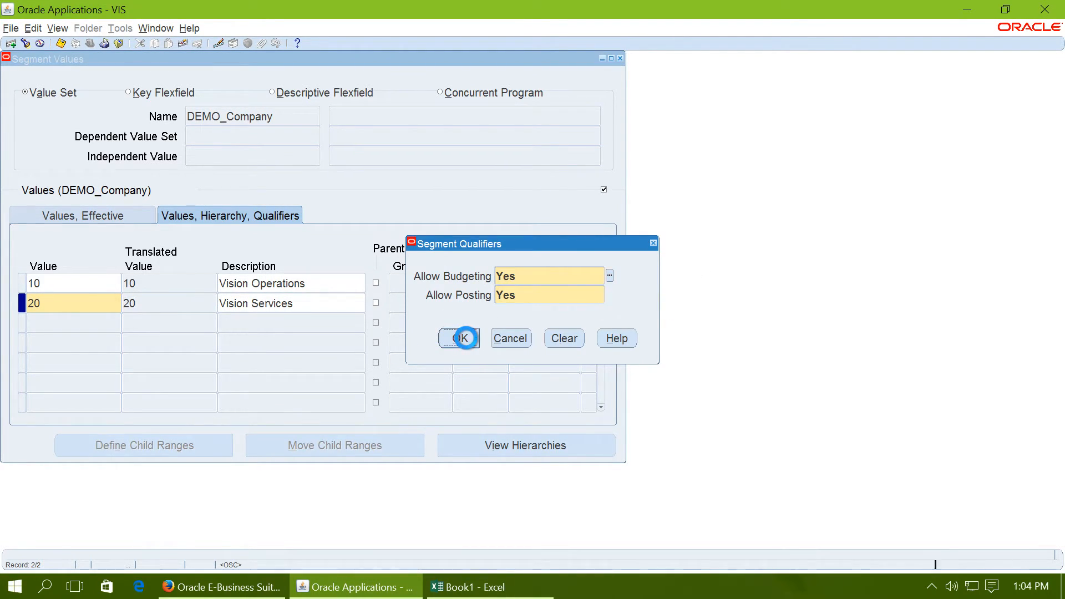
{"action": "left_click", "coordinate": [626, 331]}
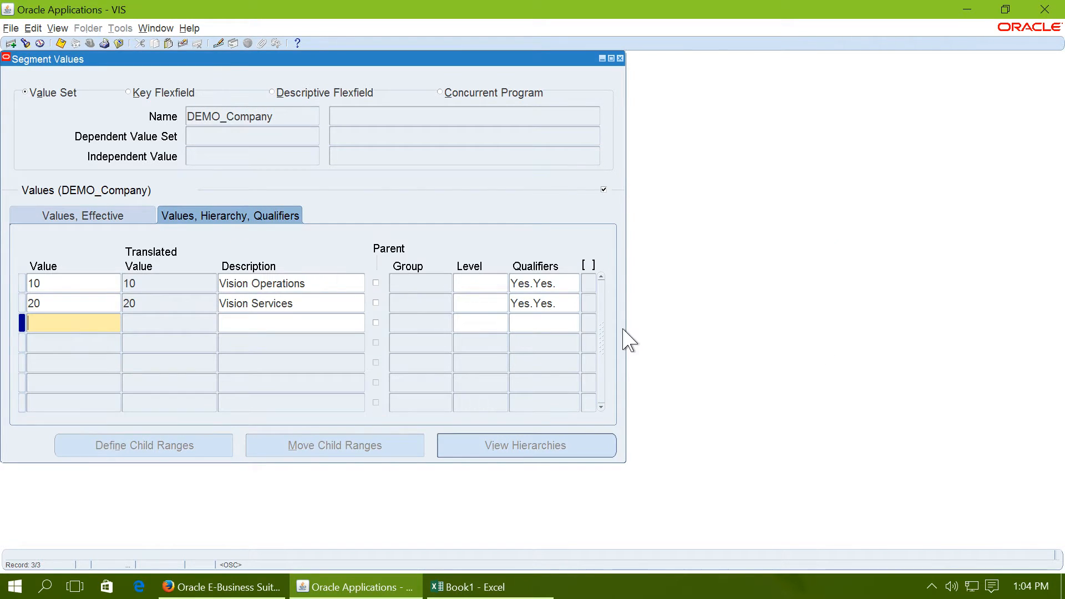
{"action": "left_click", "coordinate": [61, 44]}
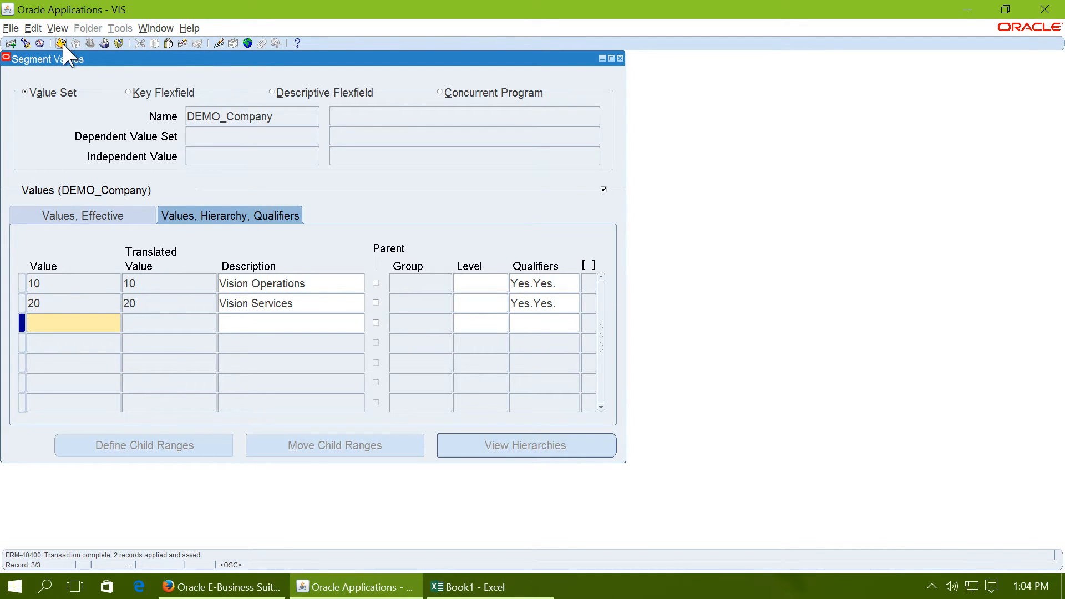
Step: Close the DEMO_Company segment values and acknowledge the note about the submitted hierarchy compilation
{"action": "left_click_drag", "start_coordinate": [368, 89], "coordinate": [368, 89]}
{"action": "double_click", "coordinate": [519, 144]}
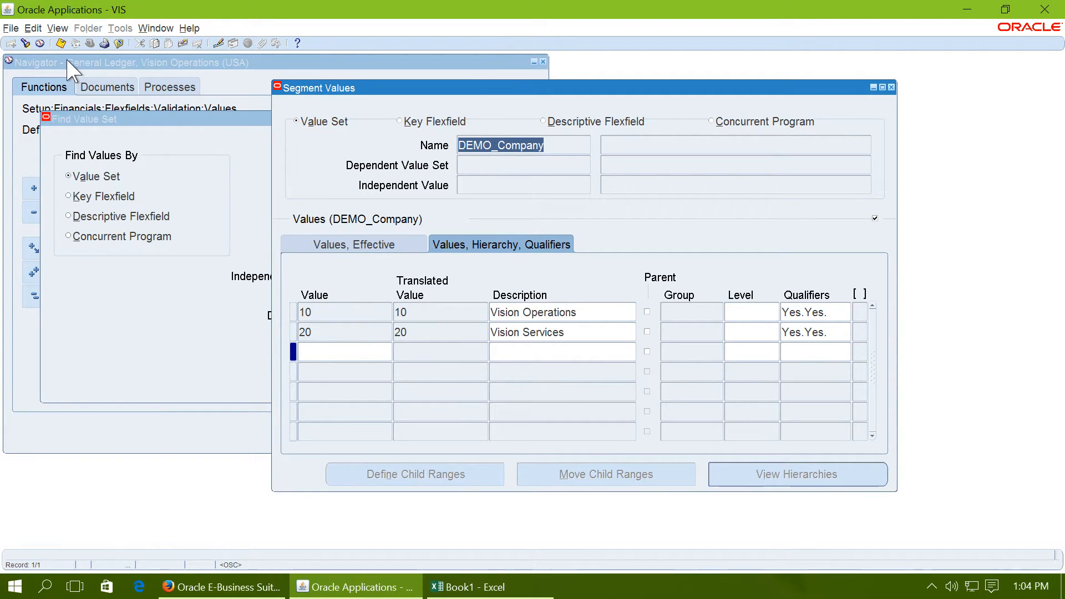
{"action": "left_click", "coordinate": [891, 88]}
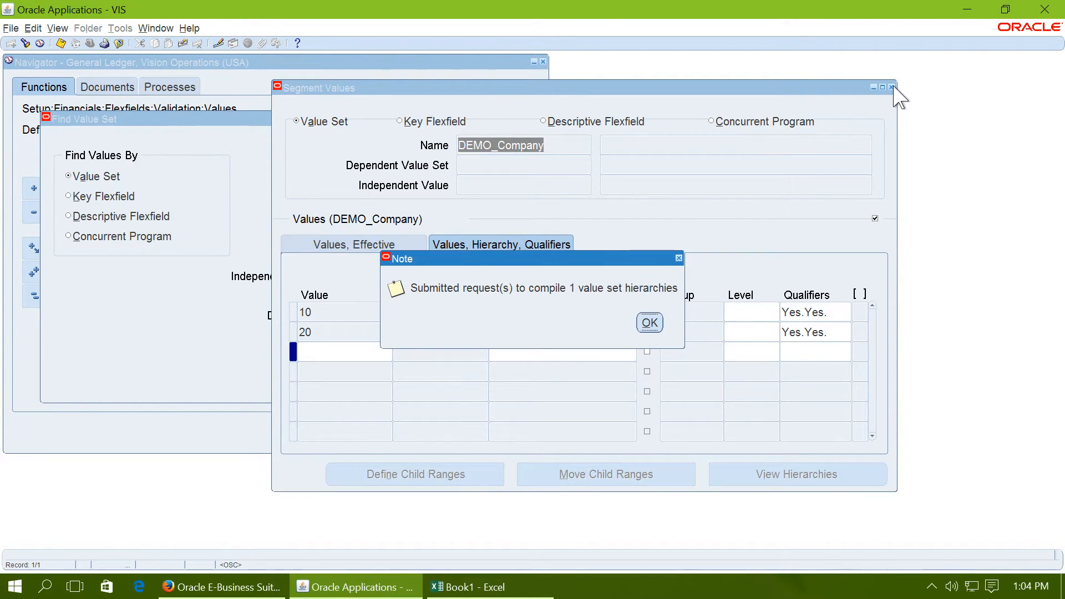
{"action": "left_click", "coordinate": [648, 328]}
Step: Reopen the segment Values function and find the DEMO_Department value set with the name search DEMO%Depart%
{"action": "double_click", "coordinate": [175, 352]}
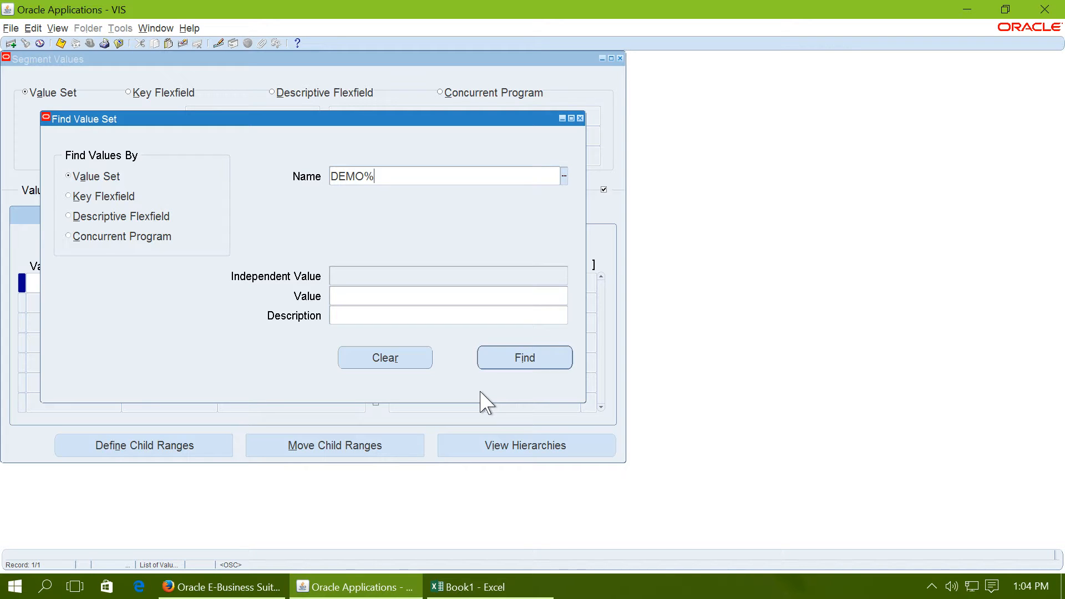
{"action": "type", "text": "DEMO%Depart%"}
{"action": "key", "text": "Tab"}
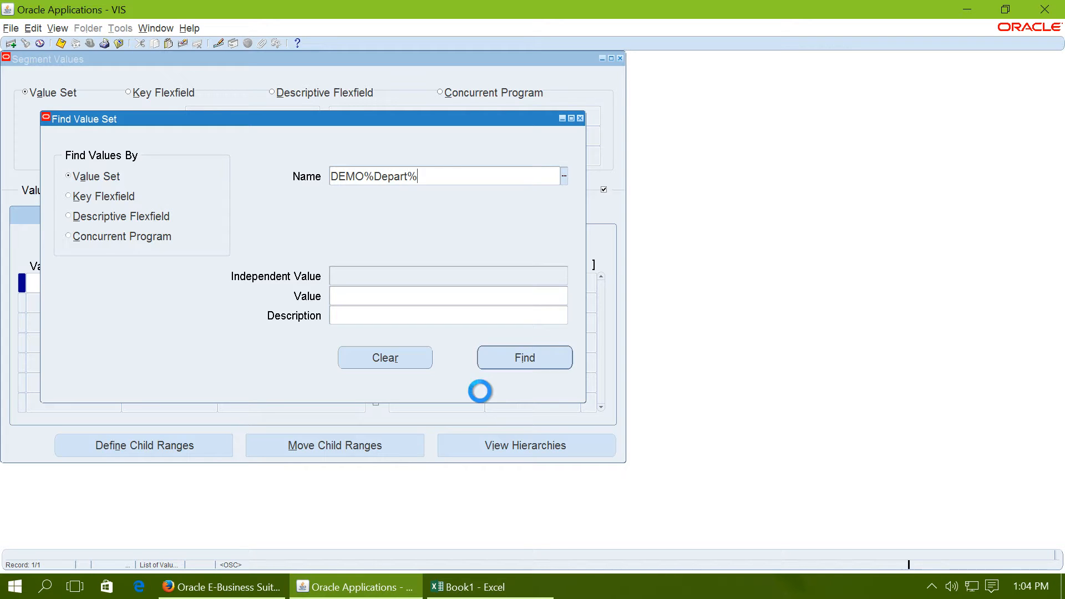
{"action": "left_click", "coordinate": [524, 358]}
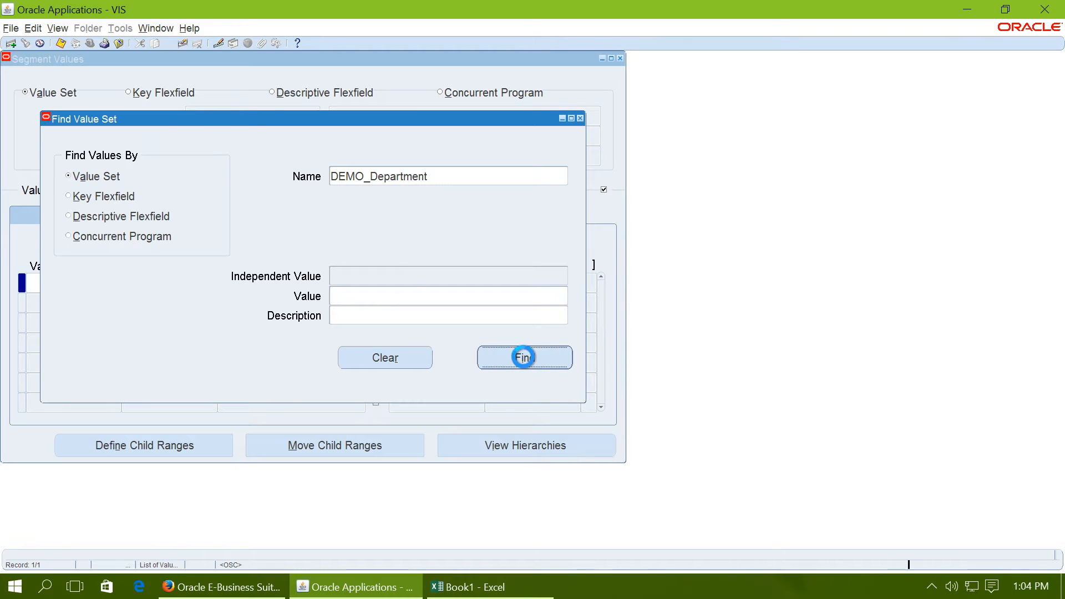
Step: Enter department value 110 described as Finance, checking the planned department list in the Book1 Excel workbook
{"action": "left_click", "coordinate": [72, 284]}
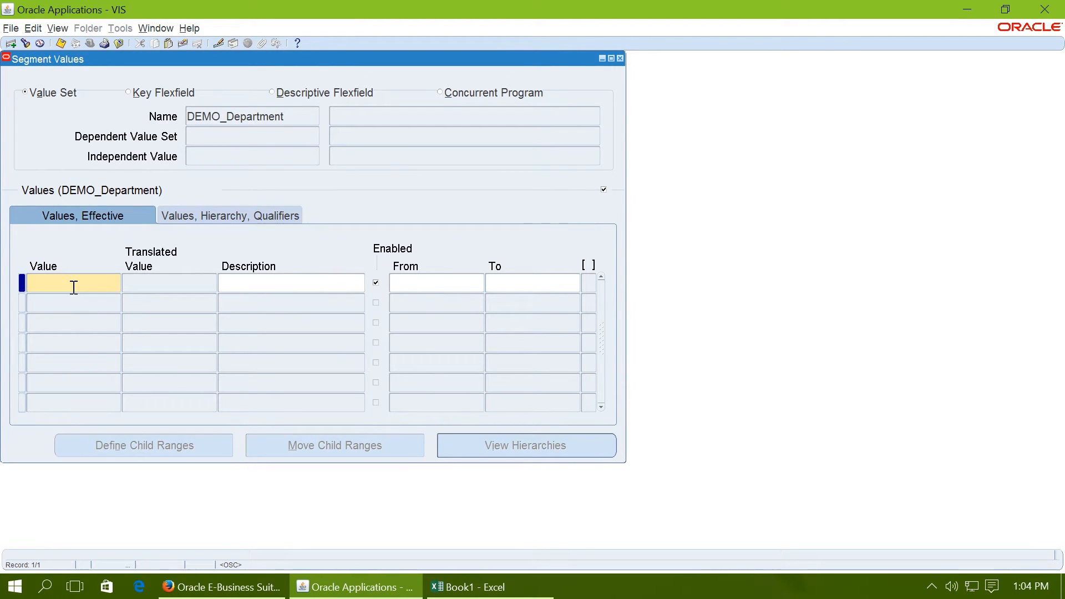
{"action": "type", "text": "110"}
{"action": "key", "text": "Tab"}
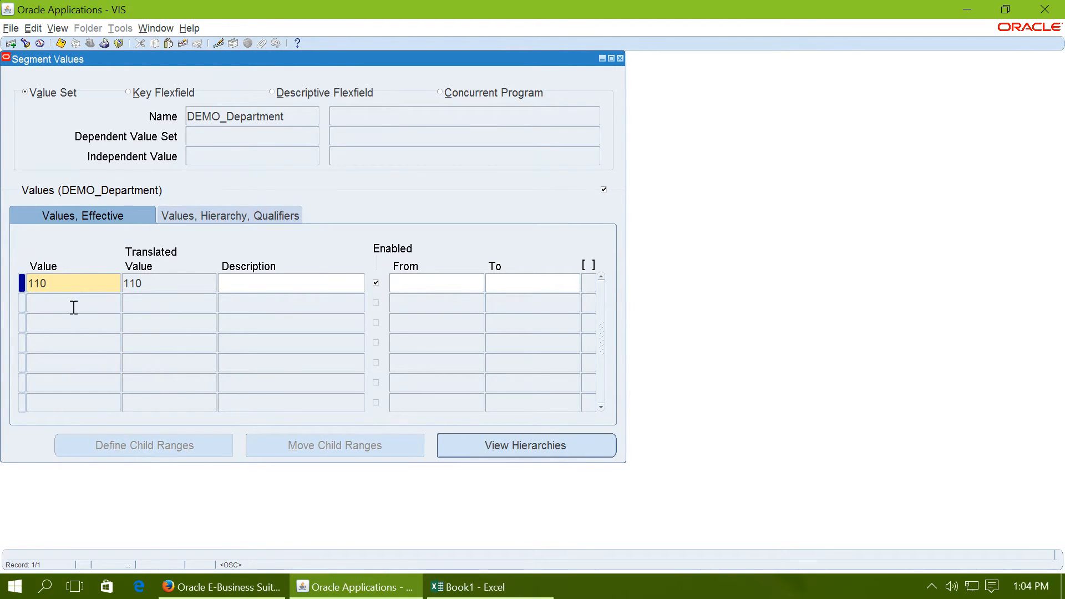
{"action": "left_click", "coordinate": [488, 586]}
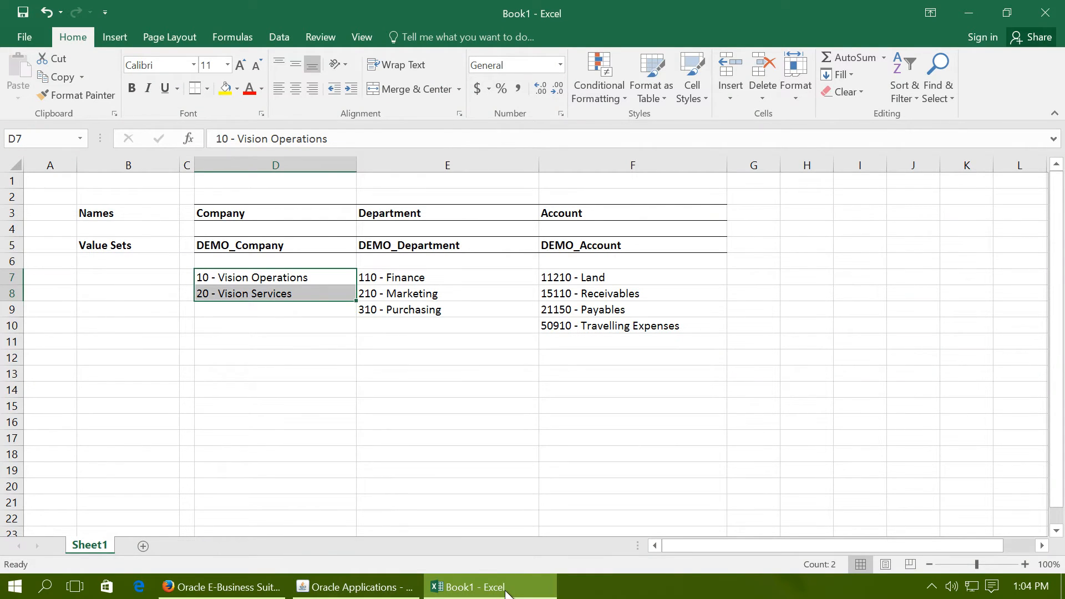
{"action": "left_click", "coordinate": [488, 587]}
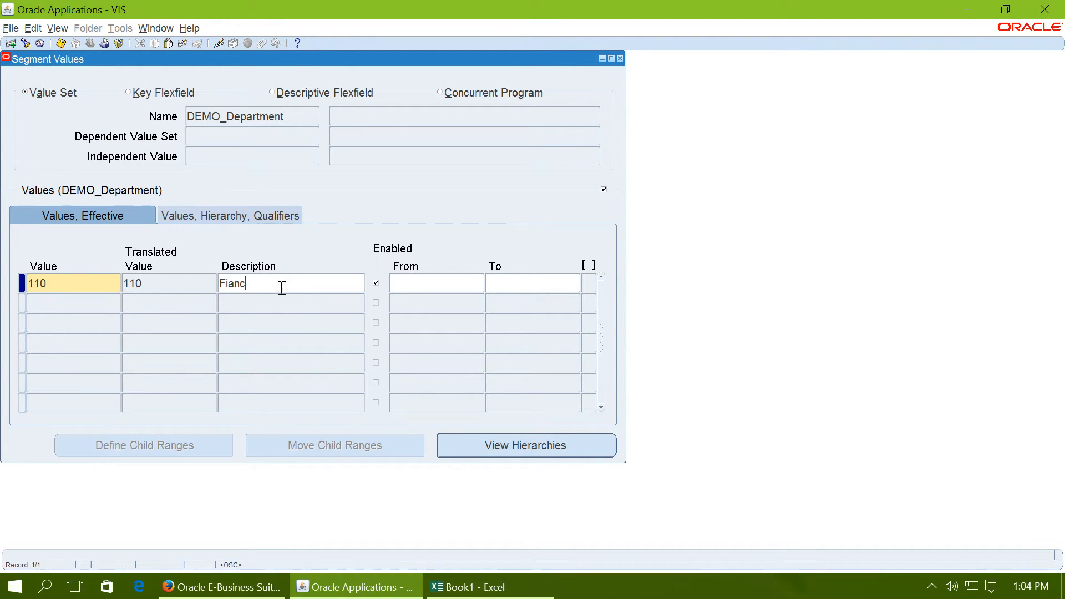
{"action": "type", "text": "Finance"}
Step: Accept the qualifiers of department 110 with Allow Budgeting and Allow Posting set to Yes, leaving the context empty
{"action": "key", "text": "Tab"}
{"action": "key", "text": "Tab"}
{"action": "key", "text": "Tab"}
{"action": "key", "text": "Tab"}
{"action": "key", "text": "Tab"}
{"action": "left_click", "coordinate": [466, 340]}
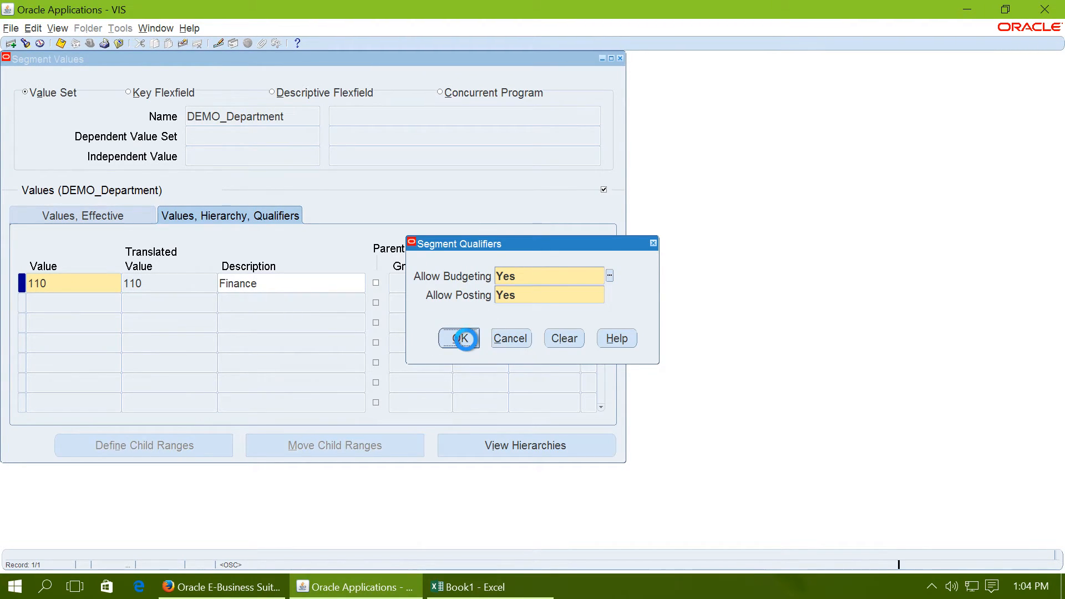
{"action": "left_click", "coordinate": [634, 332]}
Step: Add department value 210 described as Marketing, accept Yes for Allow Budgeting and Allow Posting, and leave the context empty
{"action": "left_click", "coordinate": [86, 311]}
{"action": "type", "text": "21"}
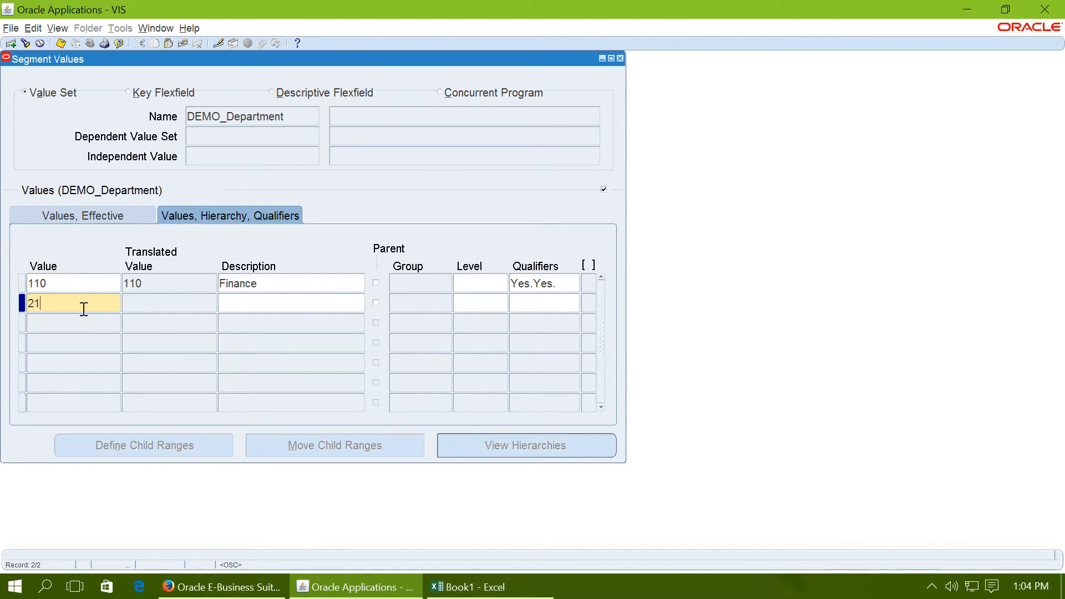
{"action": "type", "text": "0"}
{"action": "key", "text": "Tab"}
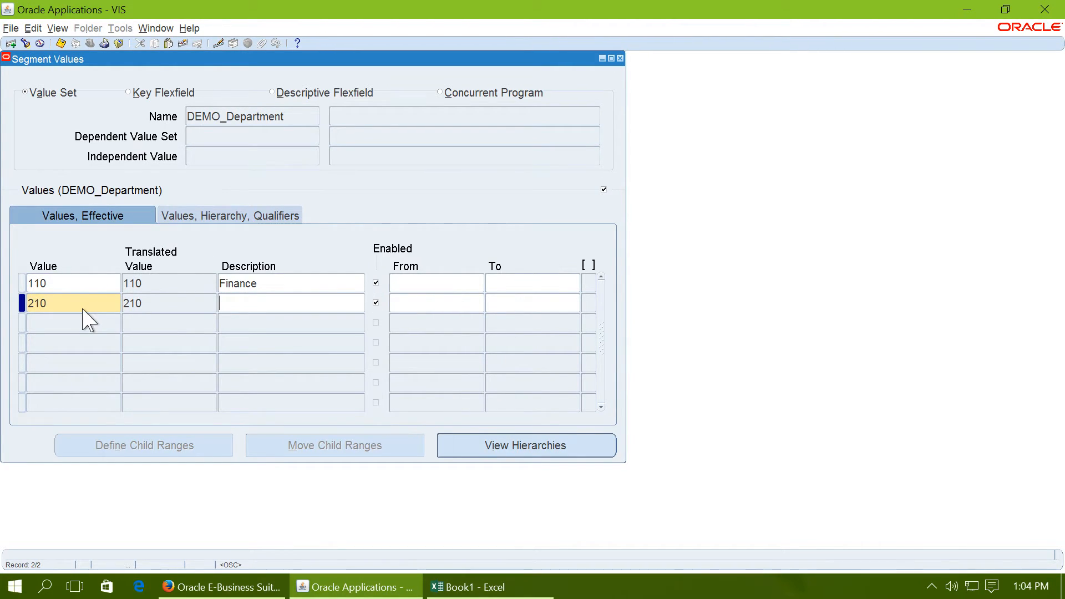
{"action": "key", "text": "Tab"}
{"action": "key", "text": "Tab"}
{"action": "key", "text": "Tab"}
{"action": "key", "text": "Tab"}
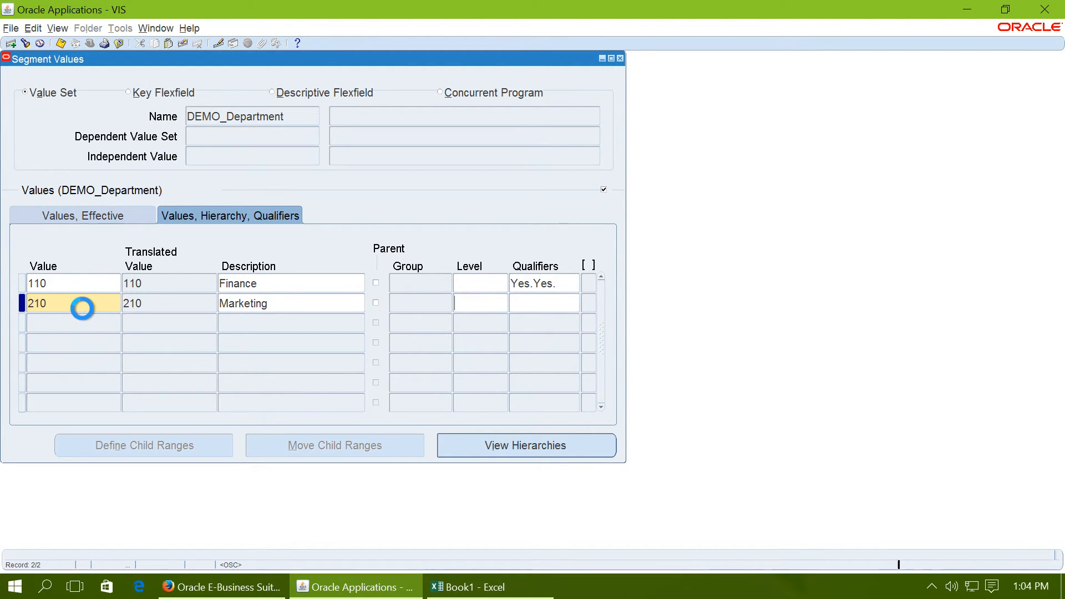
{"action": "key", "text": "Tab"}
{"action": "left_click", "coordinate": [456, 337]}
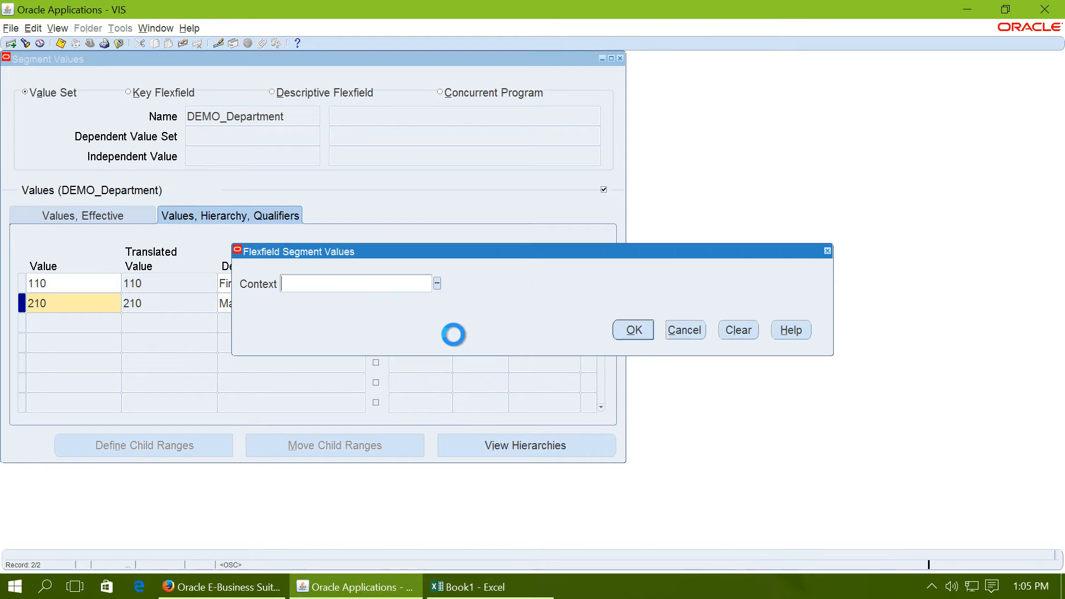
{"action": "left_click", "coordinate": [635, 328]}
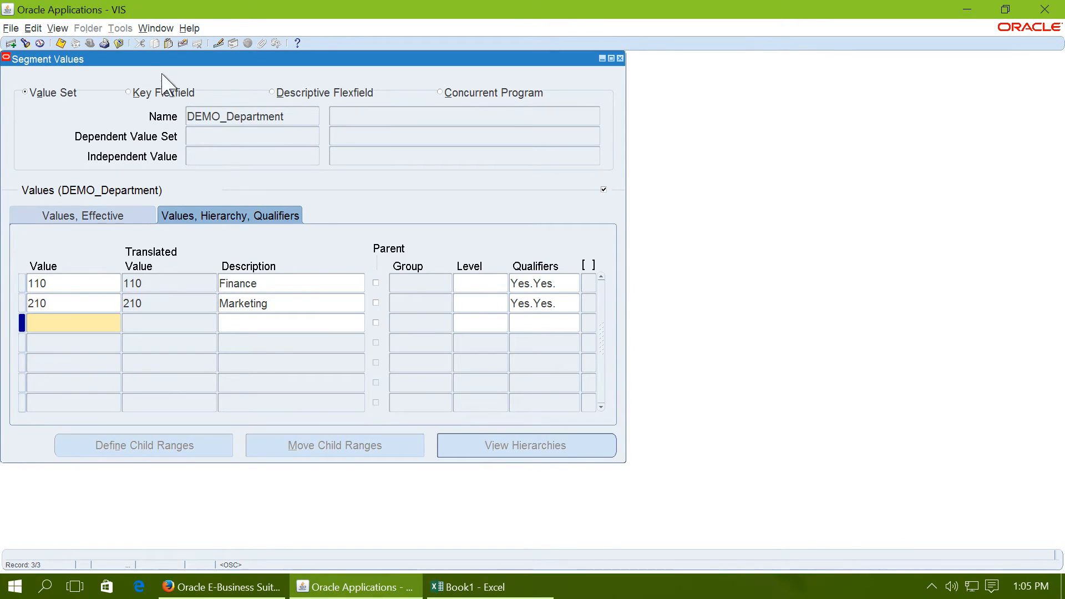
Step: Save the DEMO_Department values and close the Segment Values form, acknowledging the note
{"action": "left_click", "coordinate": [61, 43]}
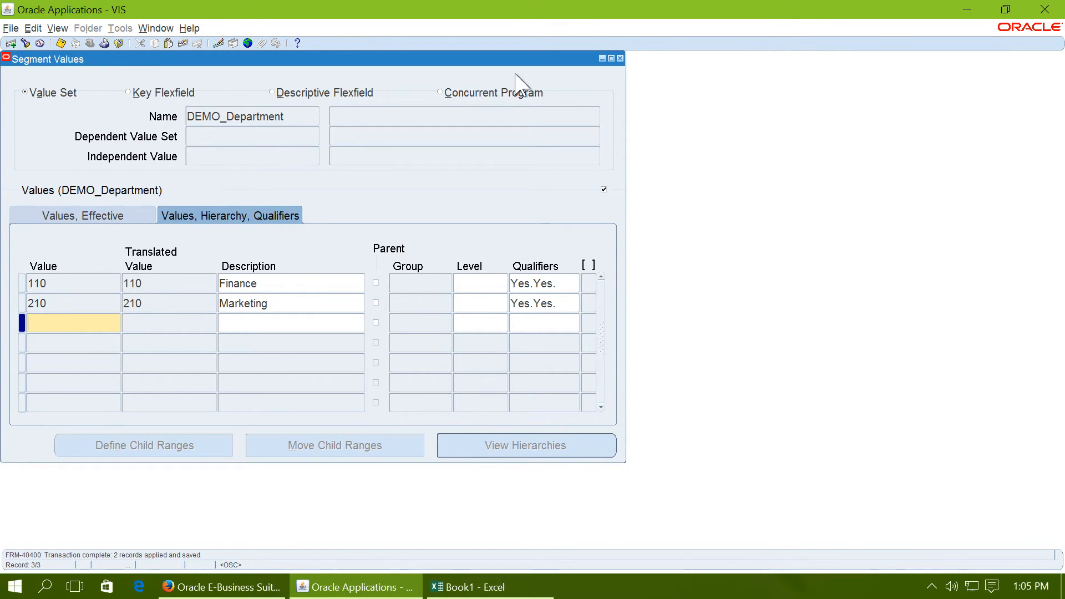
{"action": "left_click", "coordinate": [621, 58]}
{"action": "left_click", "coordinate": [646, 323]}
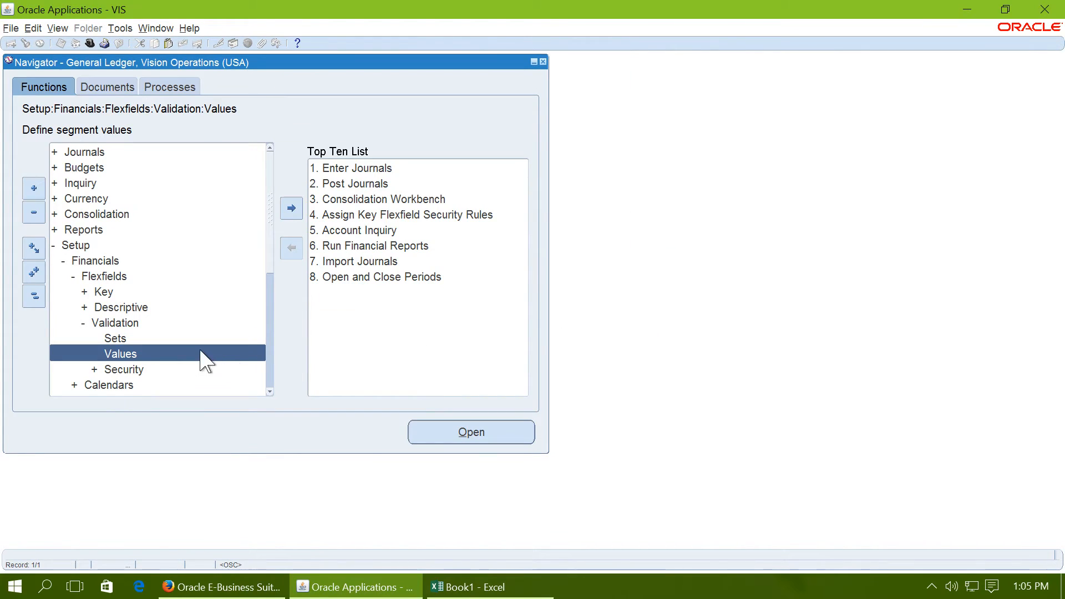
Step: Reopen the segment Values function and find the DEMO_Account value set with the name search DEMO%Acc%
{"action": "double_click", "coordinate": [160, 354]}
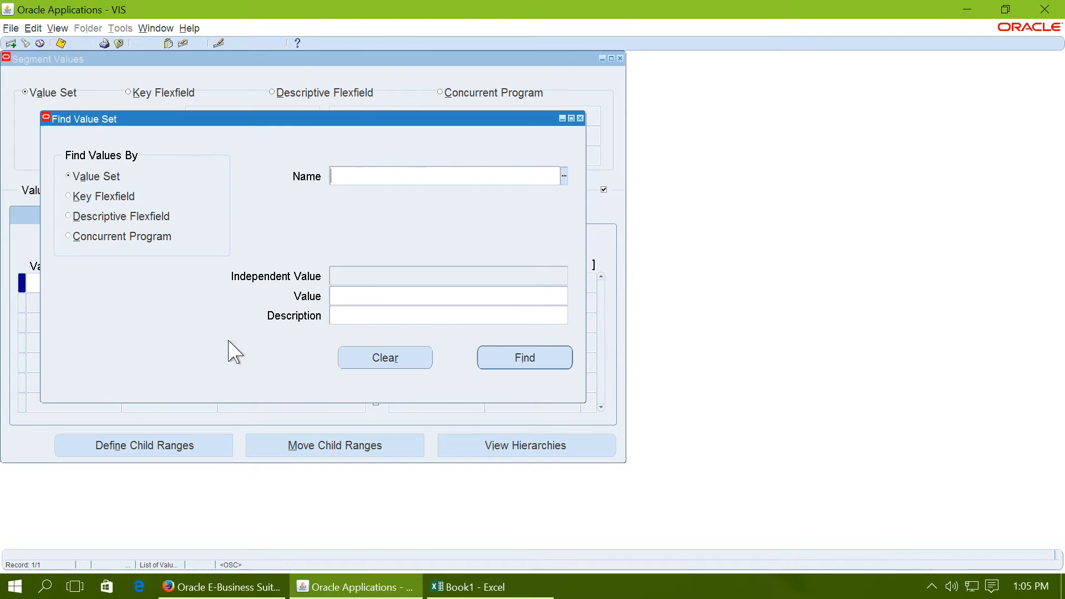
{"action": "type", "text": "DEMO%Acc%"}
{"action": "key", "text": "Tab"}
{"action": "left_click", "coordinate": [534, 358]}
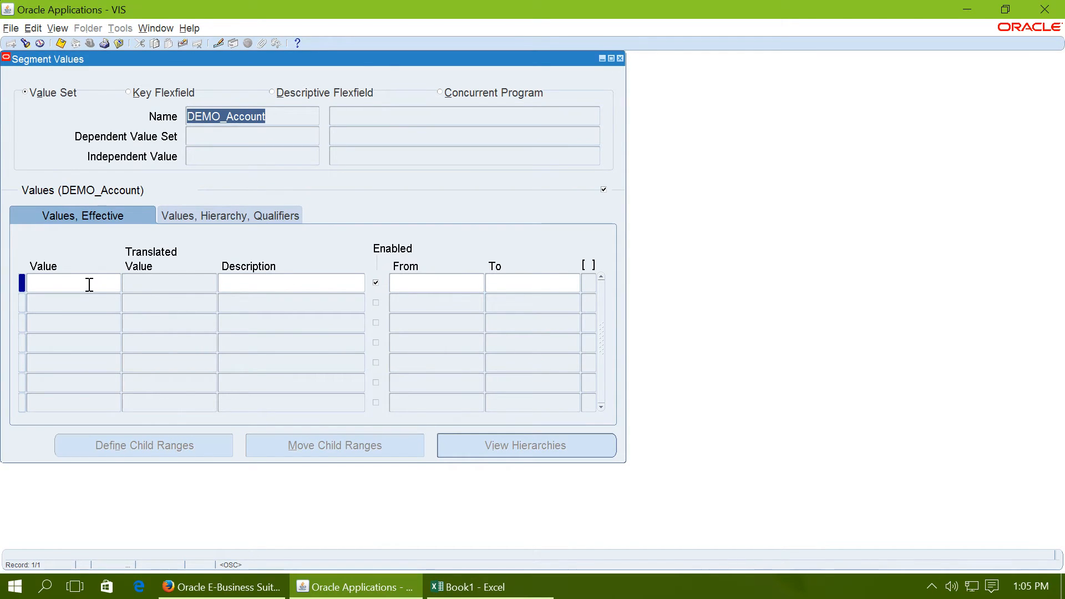
{"action": "left_click", "coordinate": [89, 284]}
Step: Check the planned account values for DEMO_Account in the Book1 Excel workbook and return to the Segment Values form
{"action": "left_click", "coordinate": [450, 588]}
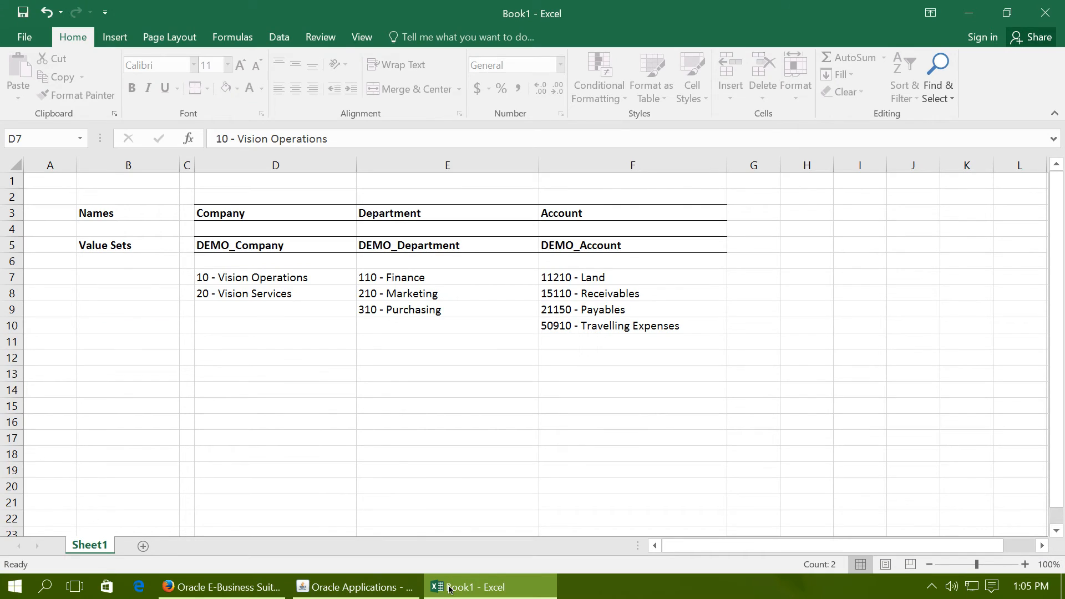
{"action": "left_click", "coordinate": [568, 289]}
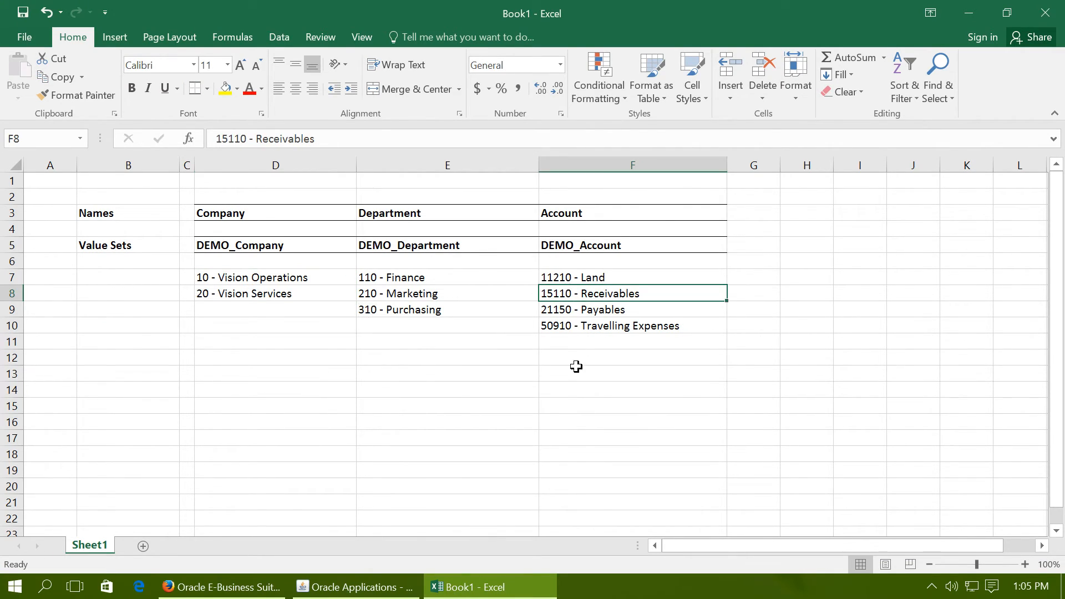
{"action": "left_click", "coordinate": [635, 281]}
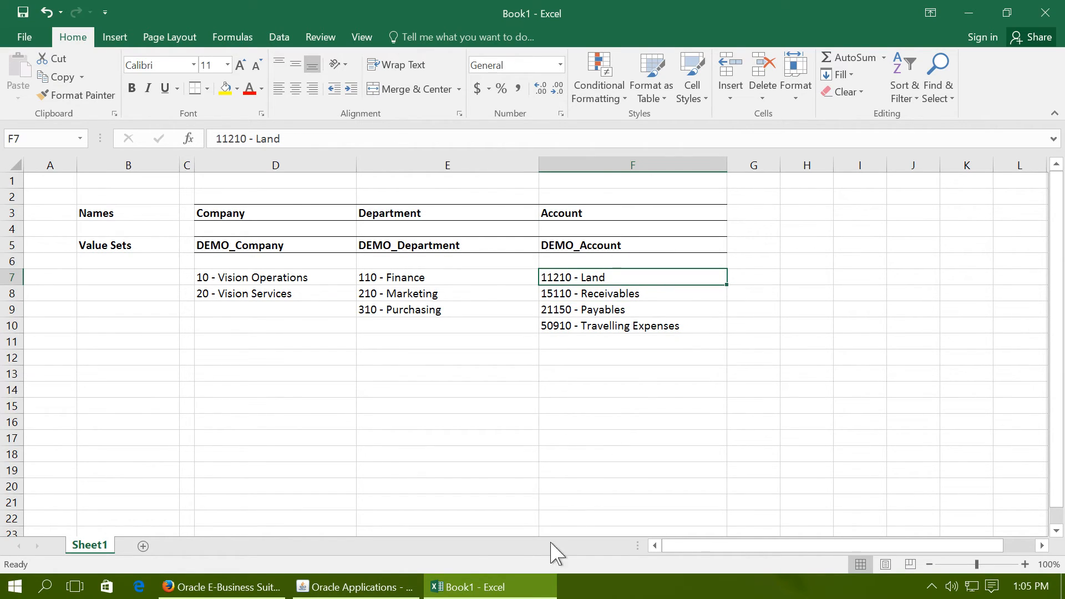
{"action": "left_click", "coordinate": [314, 586]}
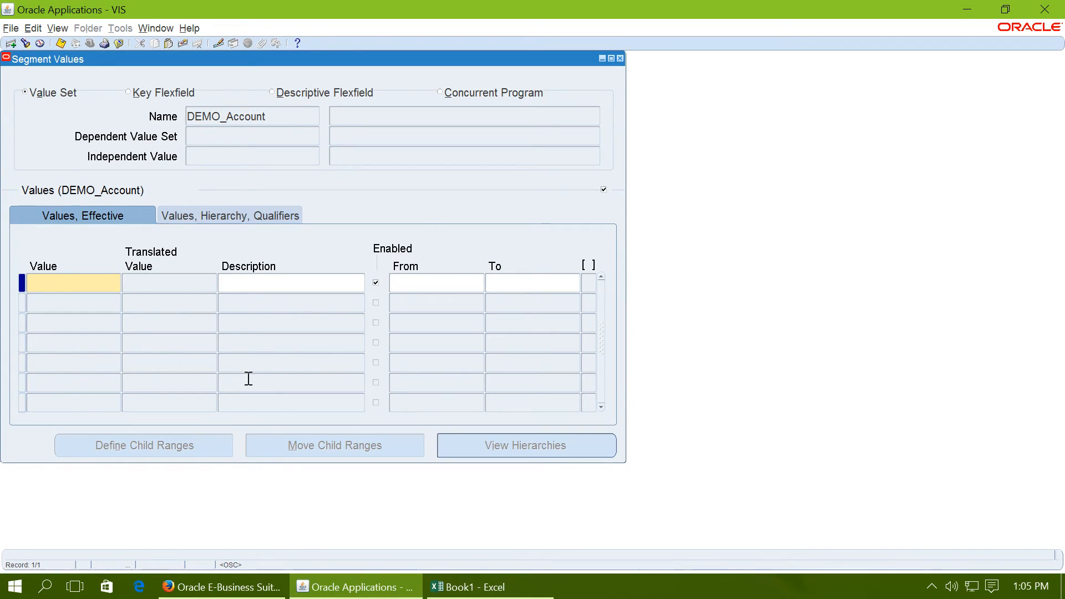
Step: Enter account value 11210 described as Land, leaving its effective dates empty
{"action": "type", "text": "11210"}
{"action": "key", "text": "Tab"}
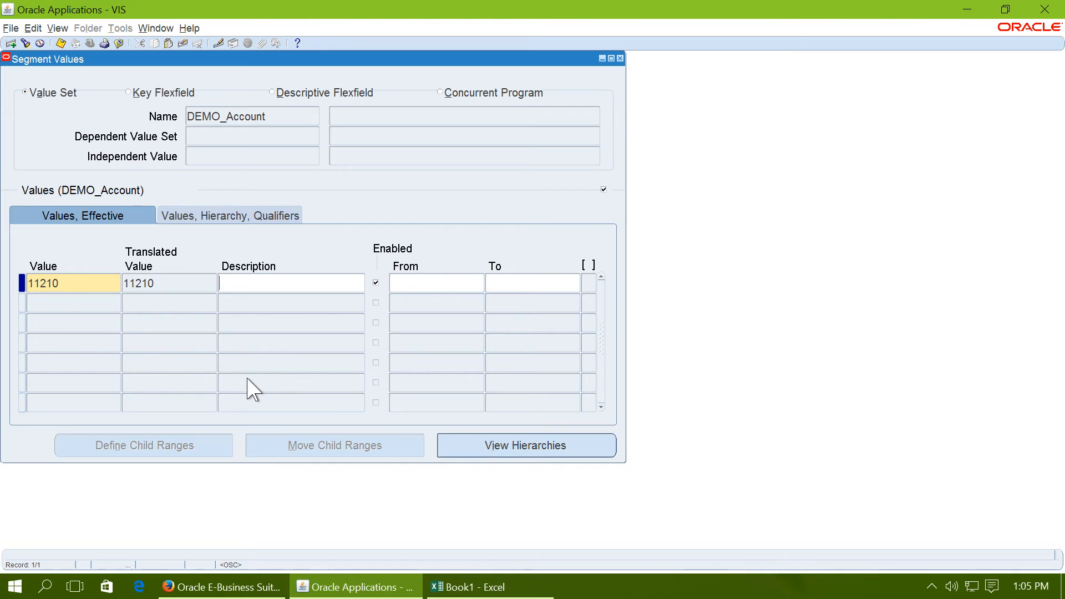
{"action": "key", "text": "Tab"}
{"action": "key", "text": "Tab"}
{"action": "key", "text": "Tab"}
{"action": "key", "text": "Tab"}
{"action": "key", "text": "Tab"}
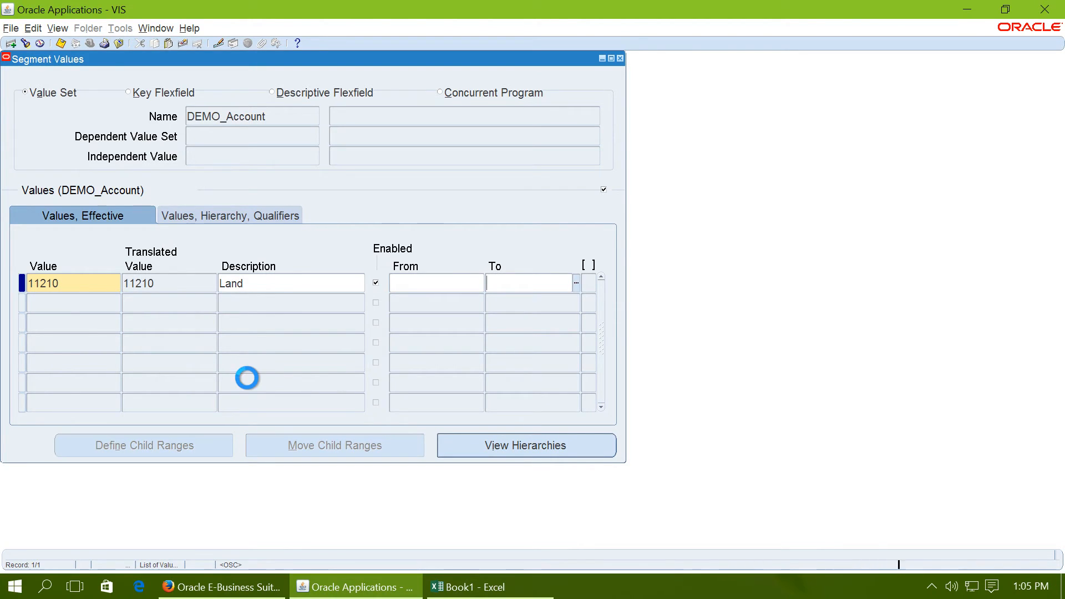
Step: Set the Account Type qualifier of account 11210 to Asset and accept the qualifiers, leaving the context empty
{"action": "key", "text": "Tab"}
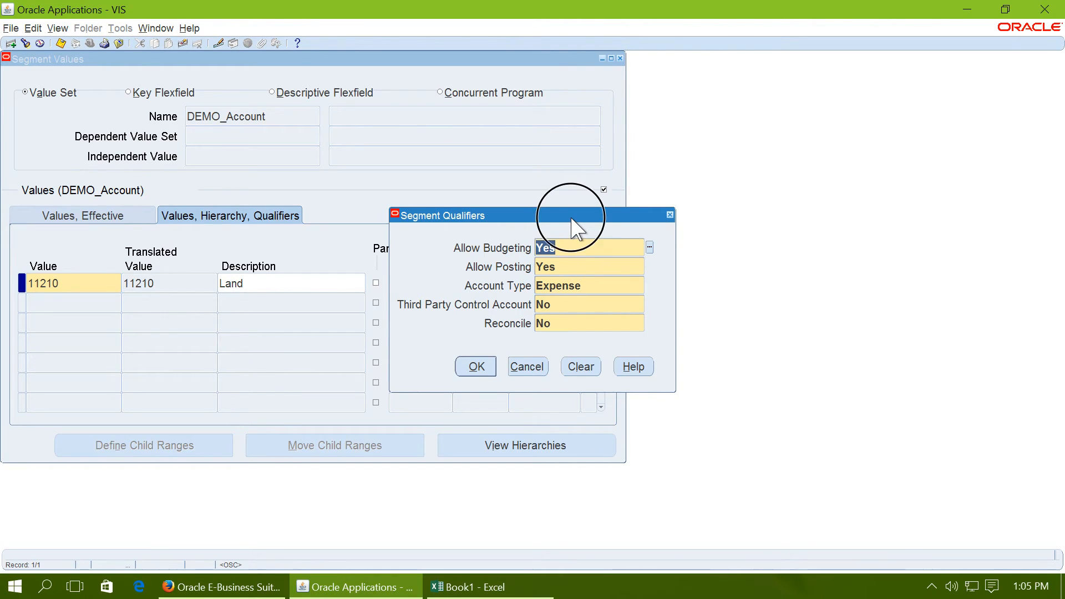
{"action": "left_click_drag", "start_coordinate": [571, 216], "coordinate": [586, 218]}
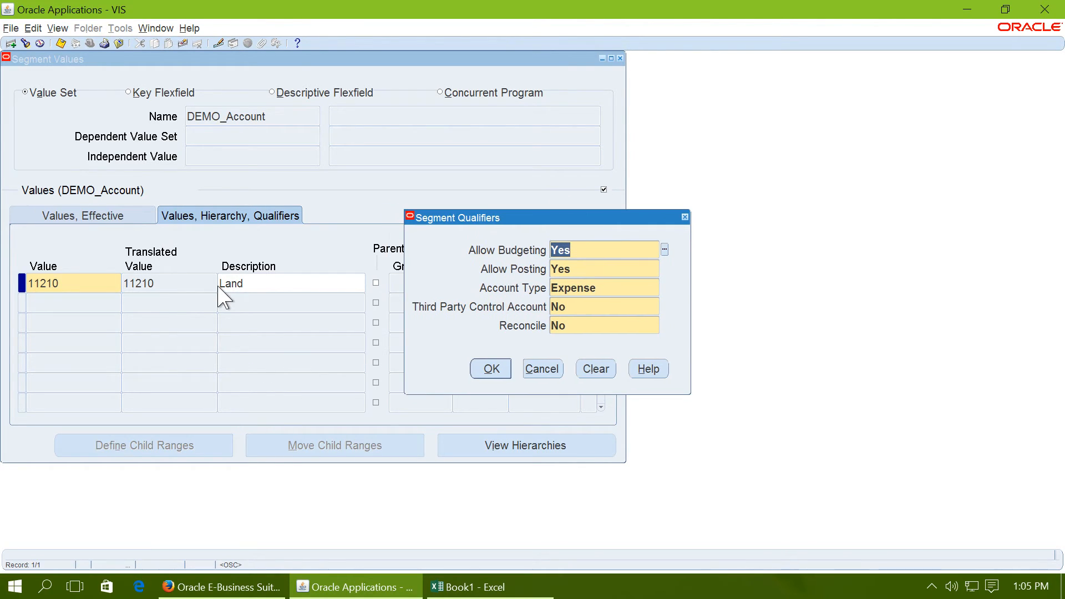
{"action": "left_click", "coordinate": [609, 289]}
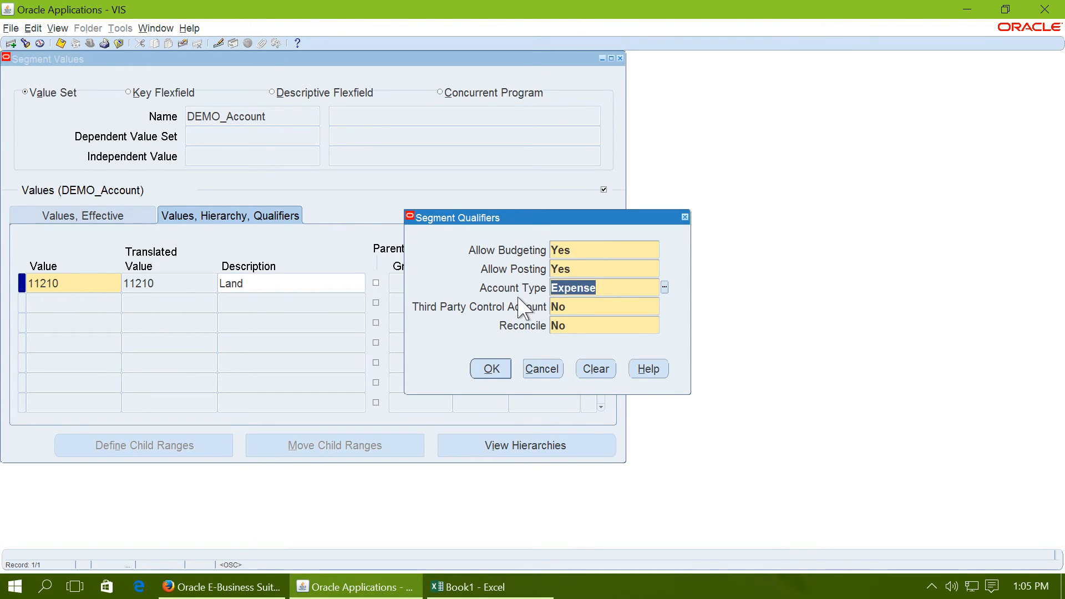
{"action": "left_click", "coordinate": [665, 288]}
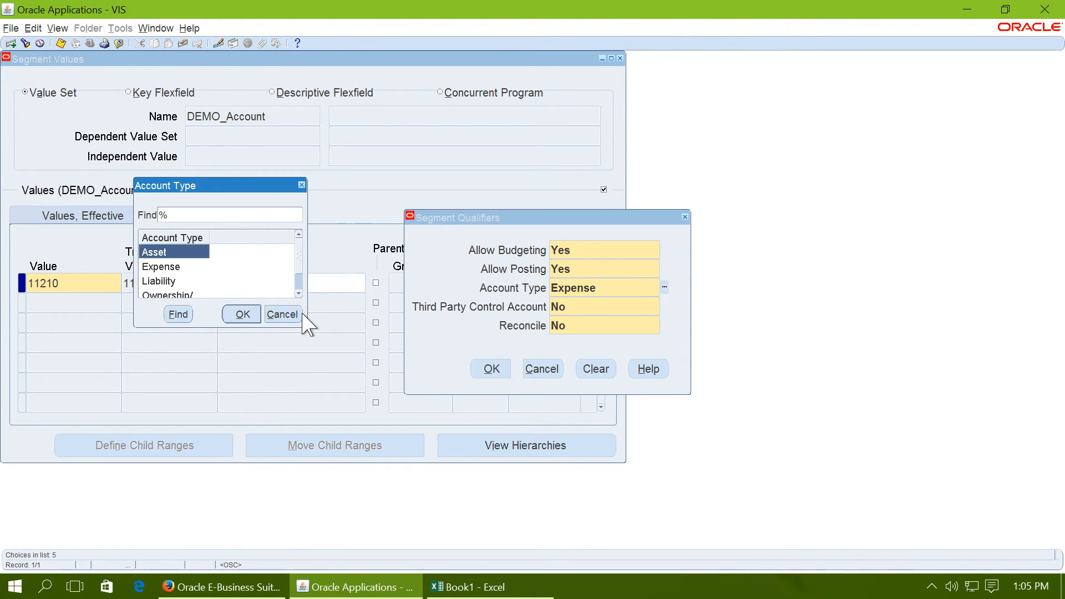
{"action": "left_click_drag", "start_coordinate": [307, 327], "coordinate": [327, 393]}
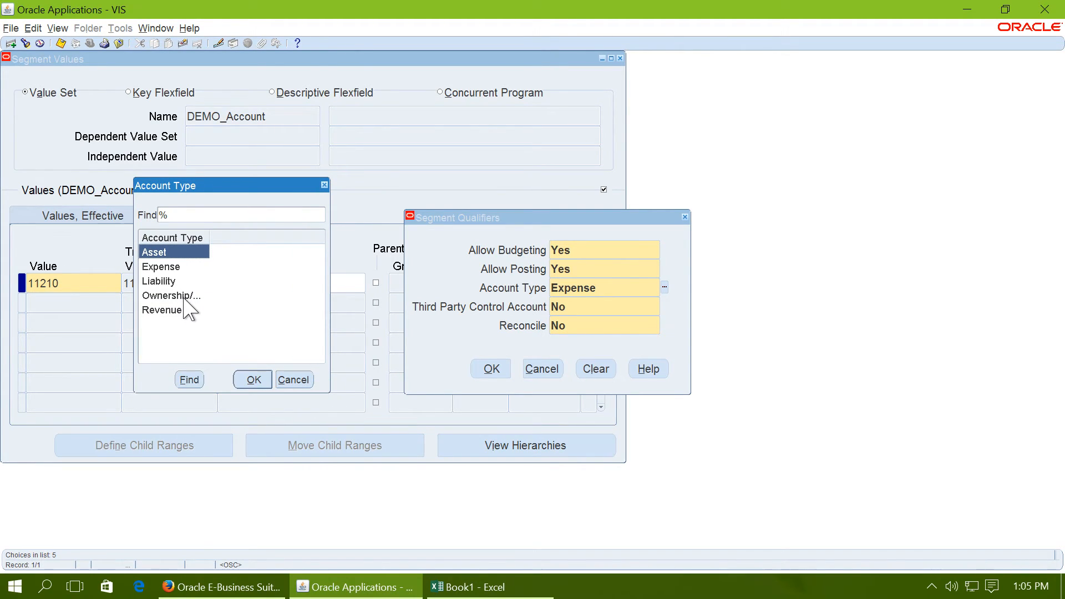
{"action": "left_click", "coordinate": [256, 382]}
{"action": "left_click", "coordinate": [487, 371]}
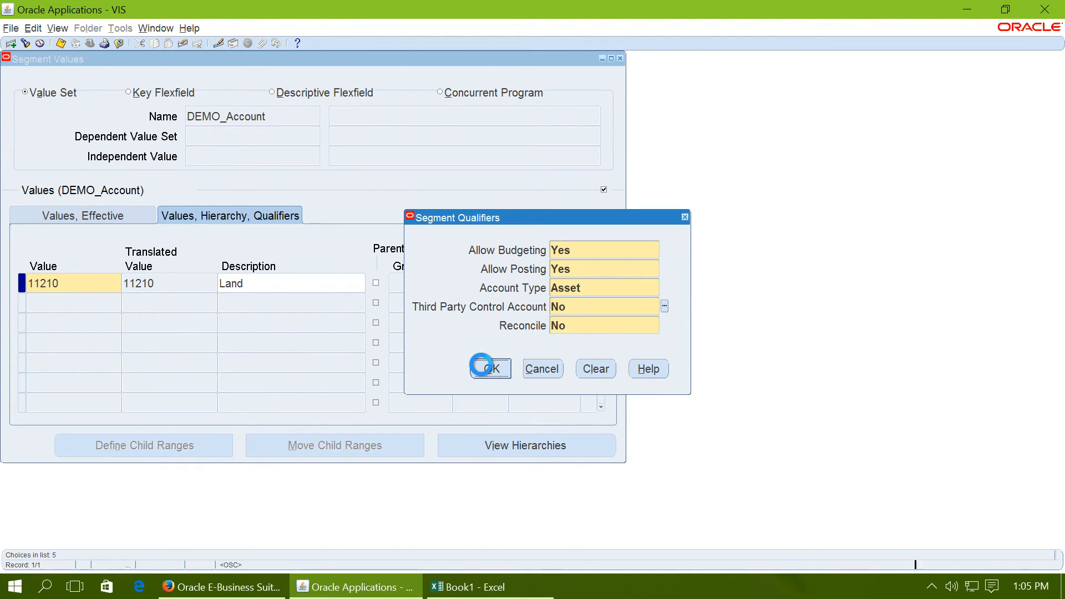
{"action": "left_click", "coordinate": [634, 331]}
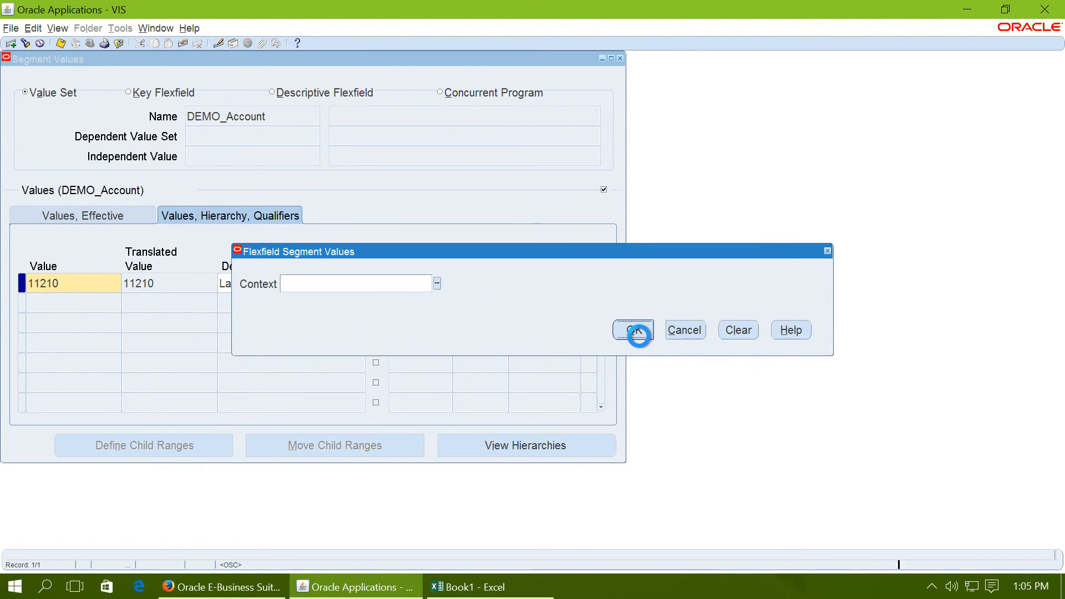
Step: Check the remaining planned accounts in the Book1 Excel workbook and return to the DEMO_Account values in Oracle Applications
{"action": "left_click", "coordinate": [455, 588]}
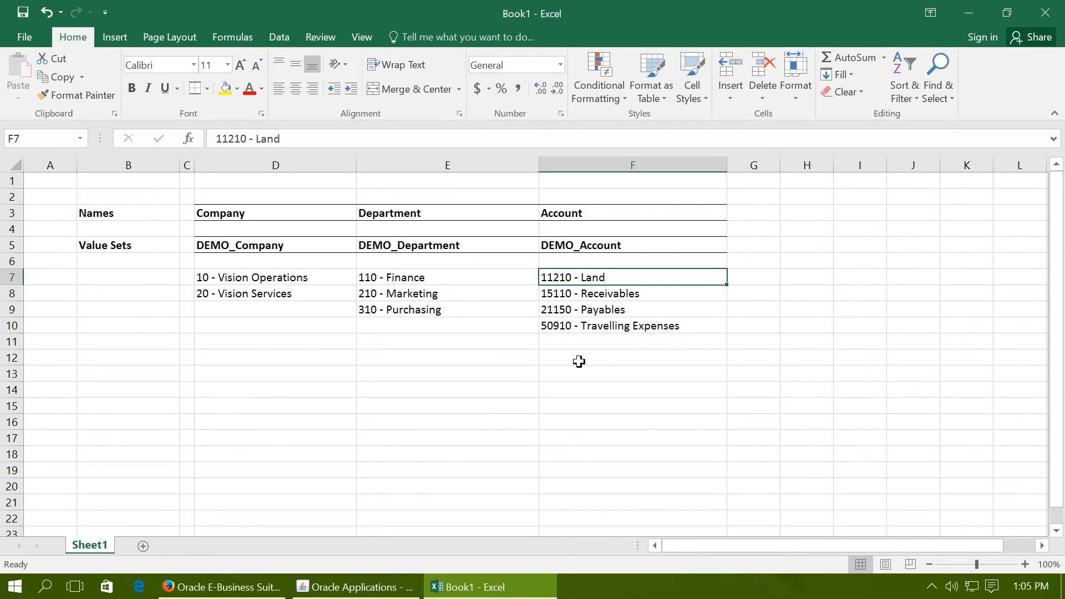
{"action": "left_click", "coordinate": [679, 330]}
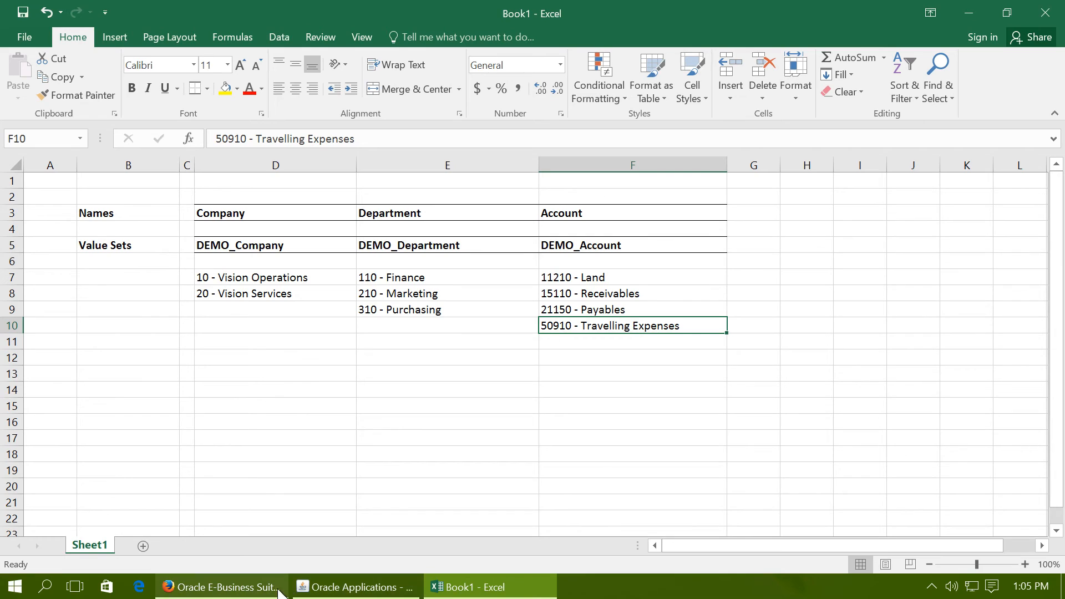
{"action": "left_click", "coordinate": [345, 588]}
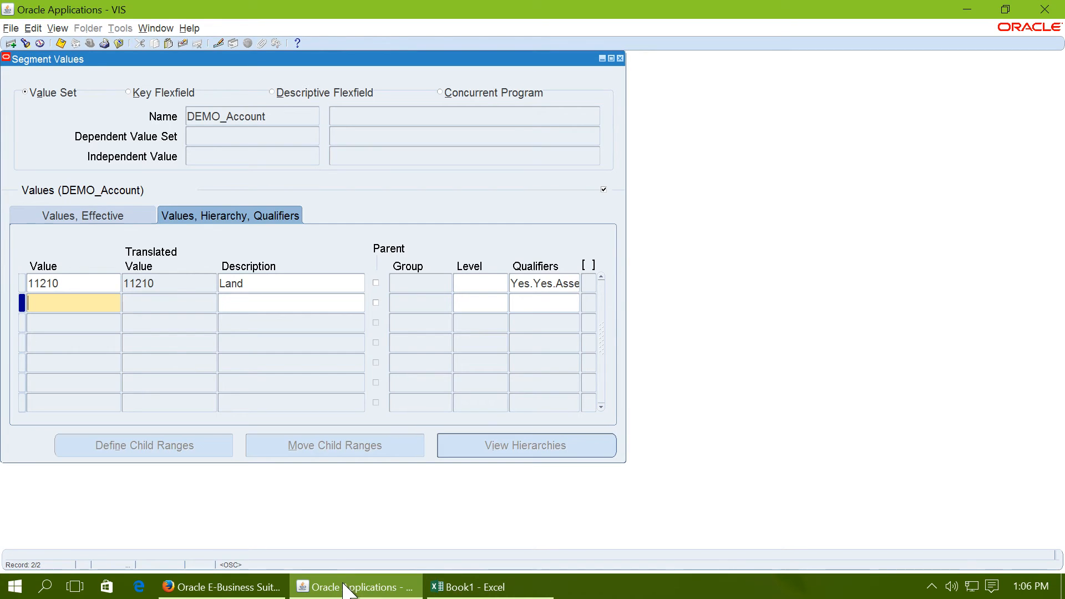
Step: Enter account value 50910 with the description Traveling Expenses in the next row of DEMO_Account
{"action": "type", "text": "51910"}
{"action": "type", "text": "5"}
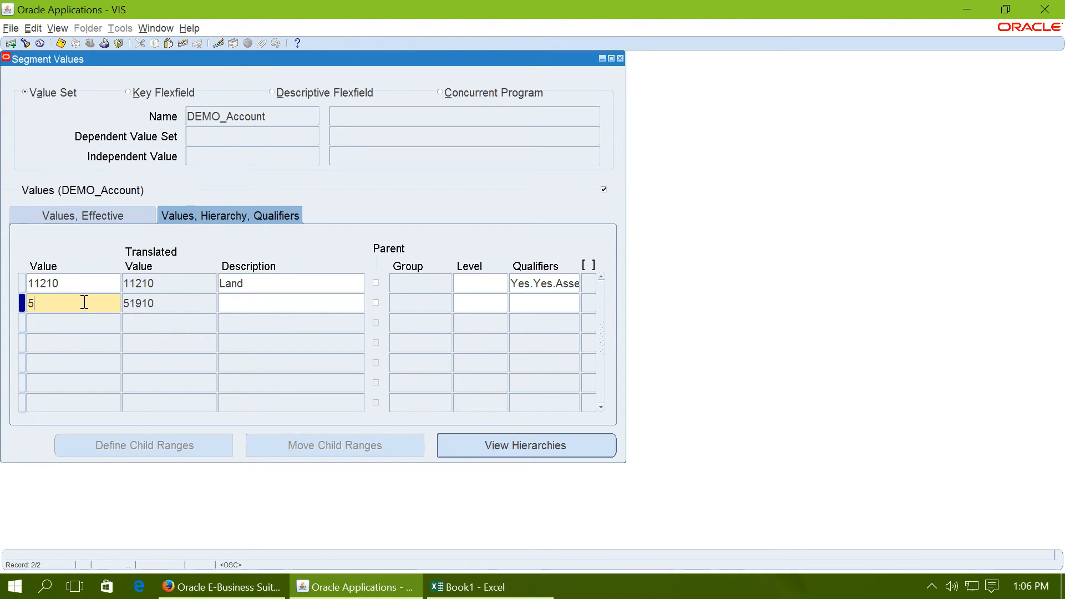
{"action": "type", "text": "0910"}
{"action": "key", "text": "Tab"}
{"action": "key", "text": "Tab"}
{"action": "key", "text": "Tab"}
{"action": "key", "text": "Tab"}
{"action": "key", "text": "Tab"}
{"action": "key", "text": "Tab"}
{"action": "key", "text": "Tab"}
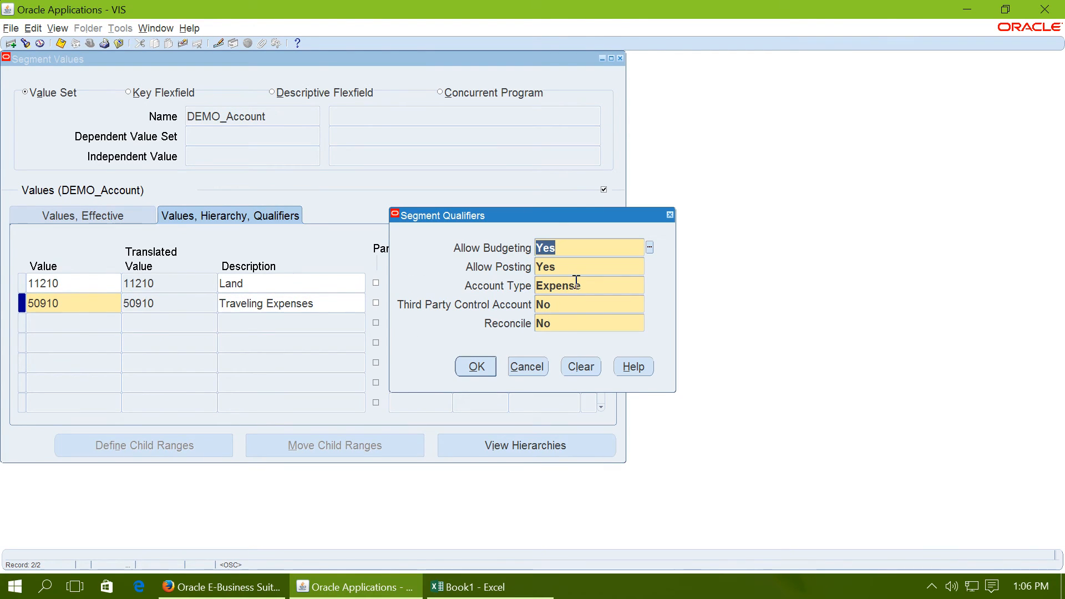
Step: Accept the segment qualifiers of account 50910 with Account Type Expense, leaving the context empty
{"action": "left_click", "coordinate": [479, 367]}
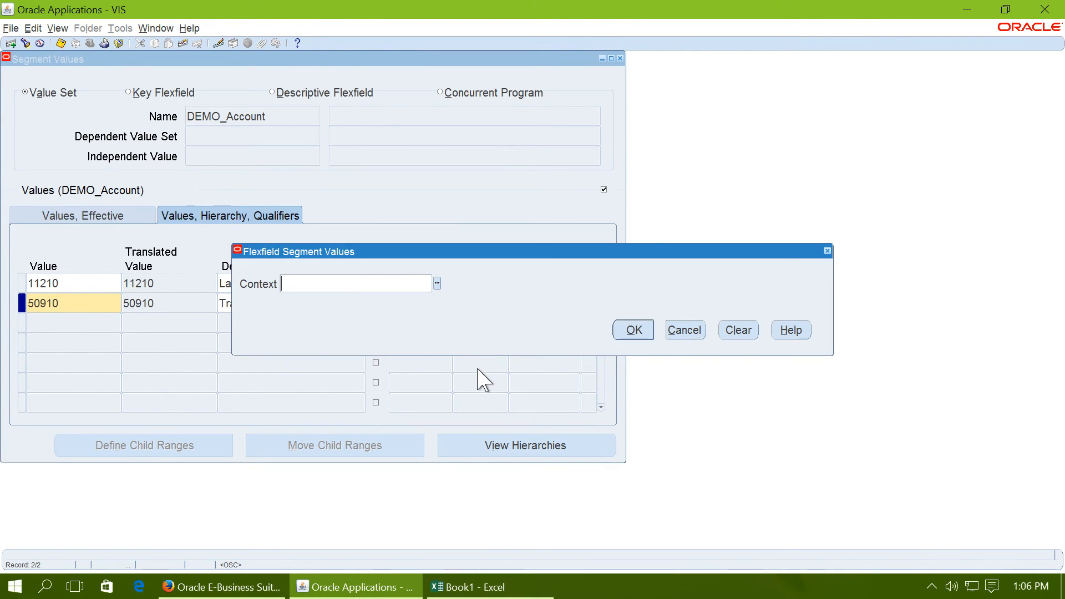
{"action": "left_click", "coordinate": [631, 327]}
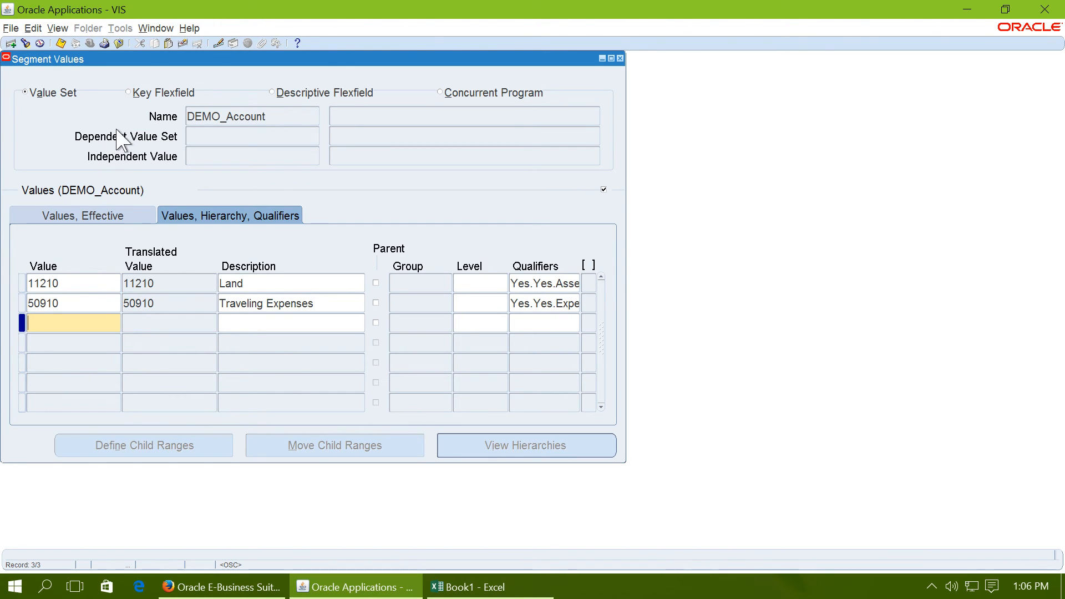
Step: Save the DEMO_Account segment values and close the Segment Values form
{"action": "left_click_drag", "start_coordinate": [170, 62], "coordinate": [395, 95]}
{"action": "left_click_drag", "start_coordinate": [114, 119], "coordinate": [360, 158]}
{"action": "left_click", "coordinate": [411, 94]}
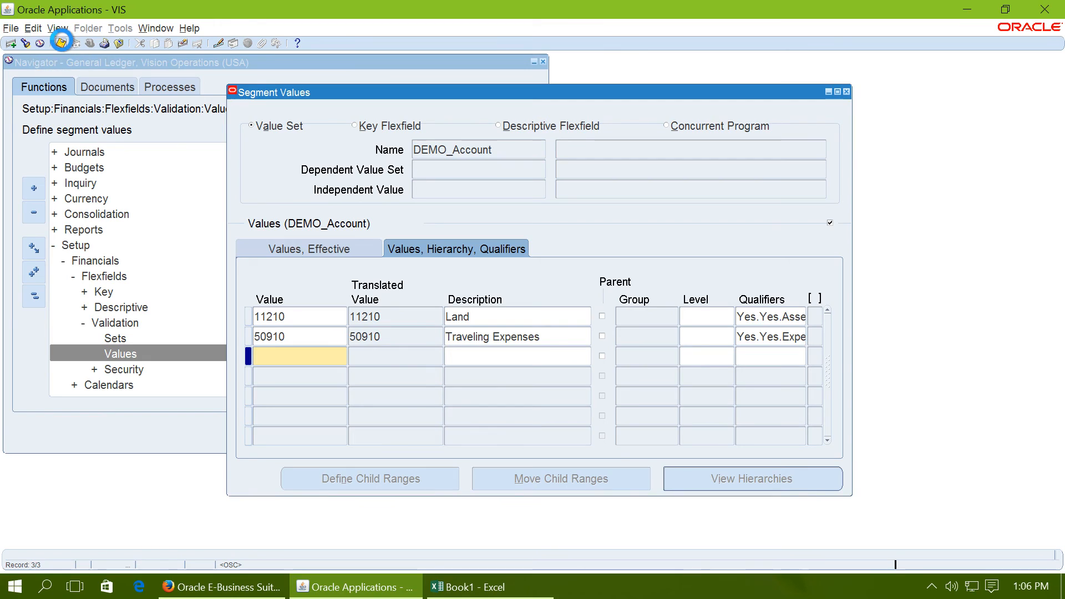
{"action": "left_click", "coordinate": [61, 43]}
{"action": "left_click", "coordinate": [846, 92]}
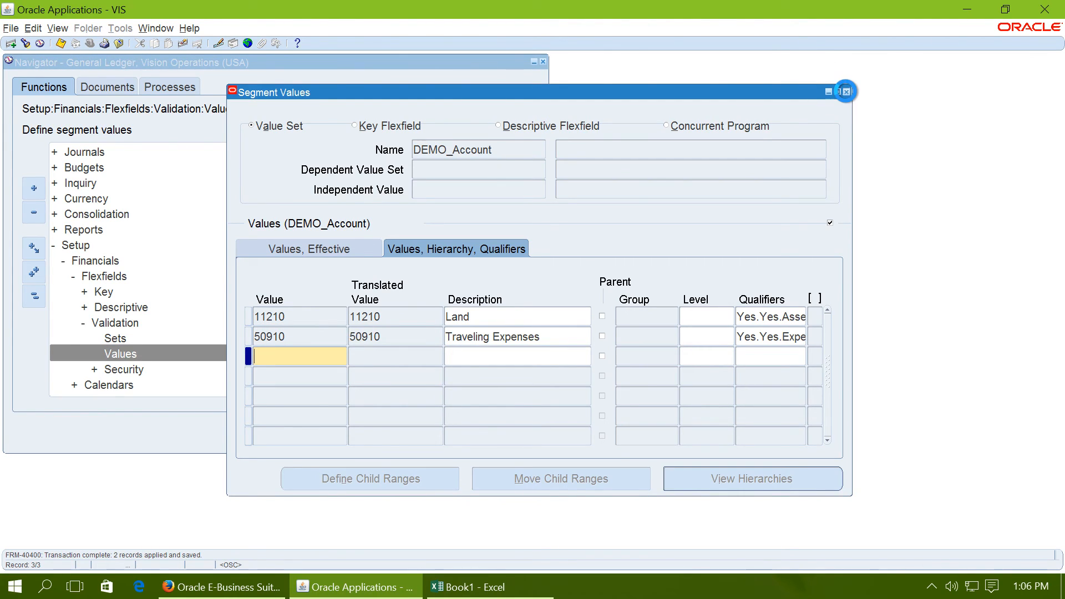
{"action": "left_click", "coordinate": [650, 322]}
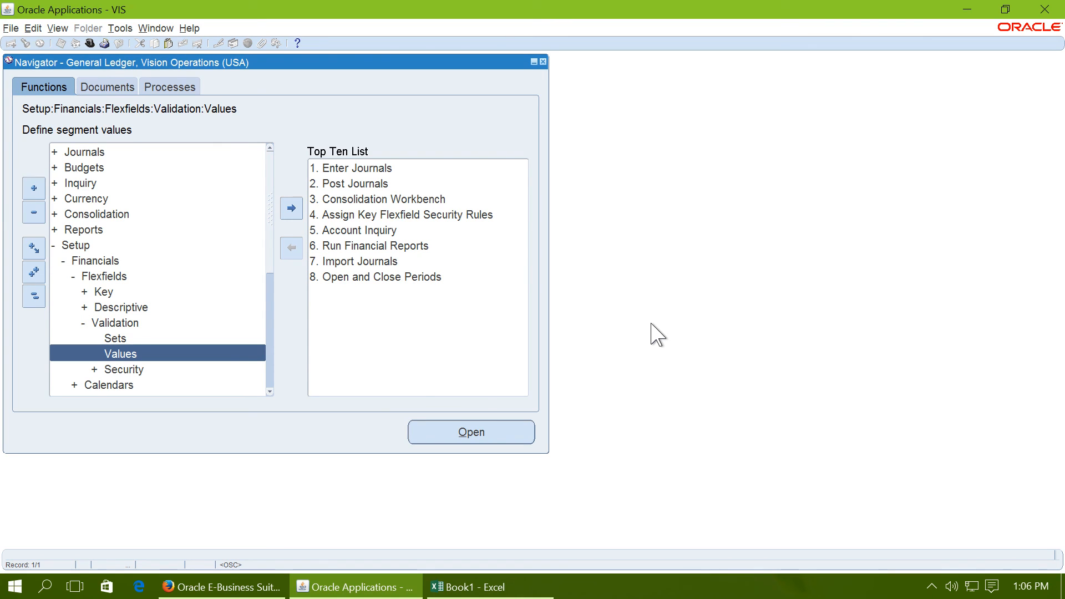
{"action": "key", "text": "super+Tab"}
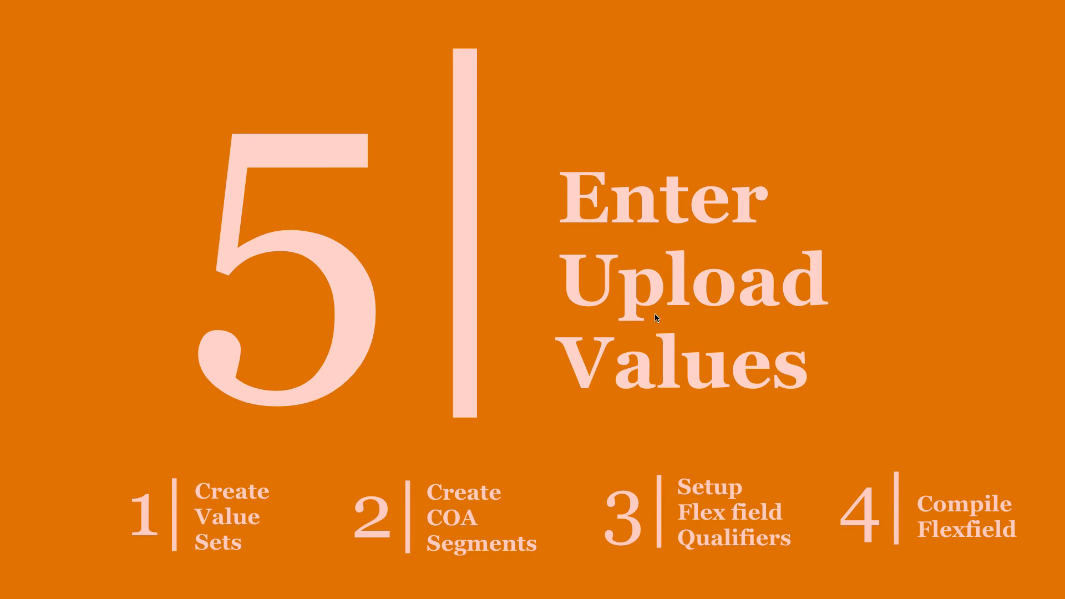
{"action": "left_click", "coordinate": [912, 156]}
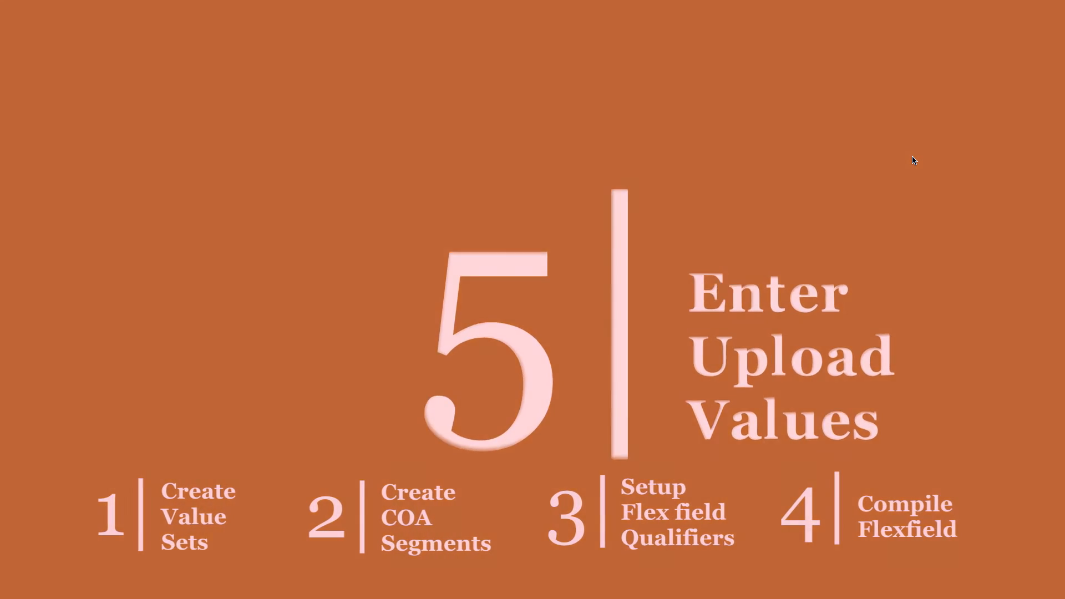